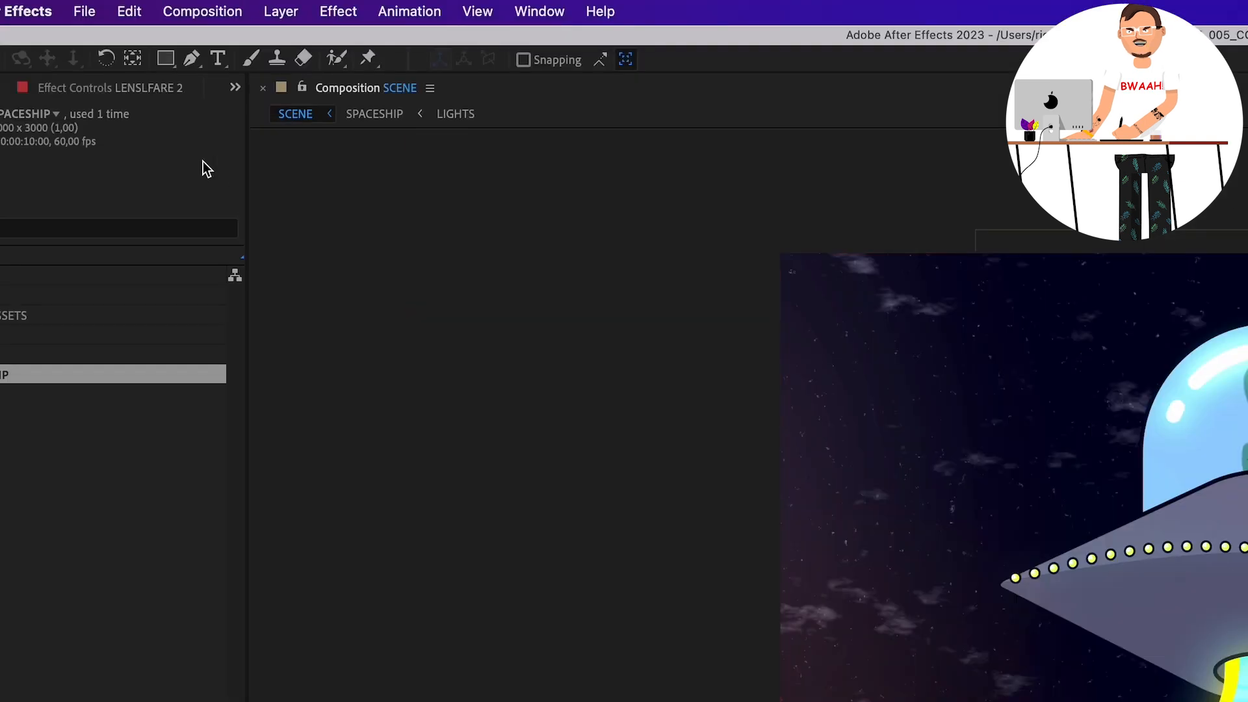
Create a new composition named PLANET with a width and height of 3000 px.
{"action": "left_click", "coordinate": [231, 15]}
{"action": "left_click", "coordinate": [232, 43]}
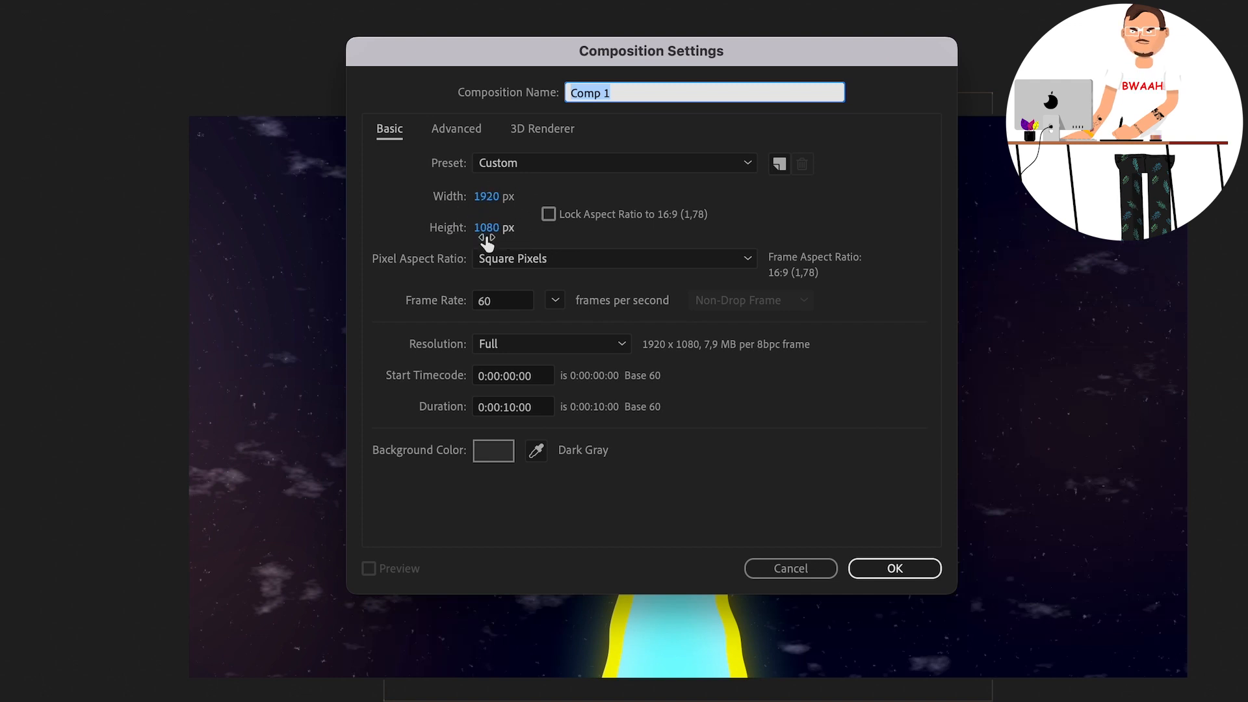
{"action": "left_click", "coordinate": [503, 198]}
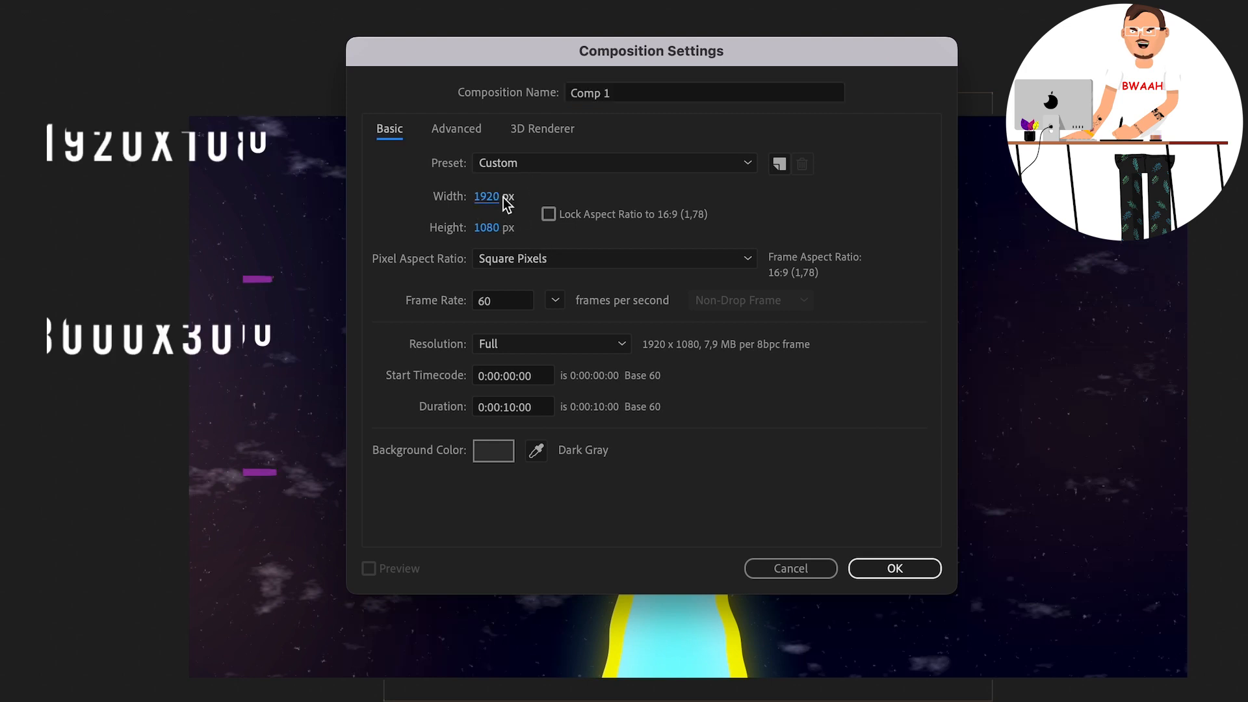
{"action": "type", "text": "3000"}
{"action": "key", "text": "Tab"}
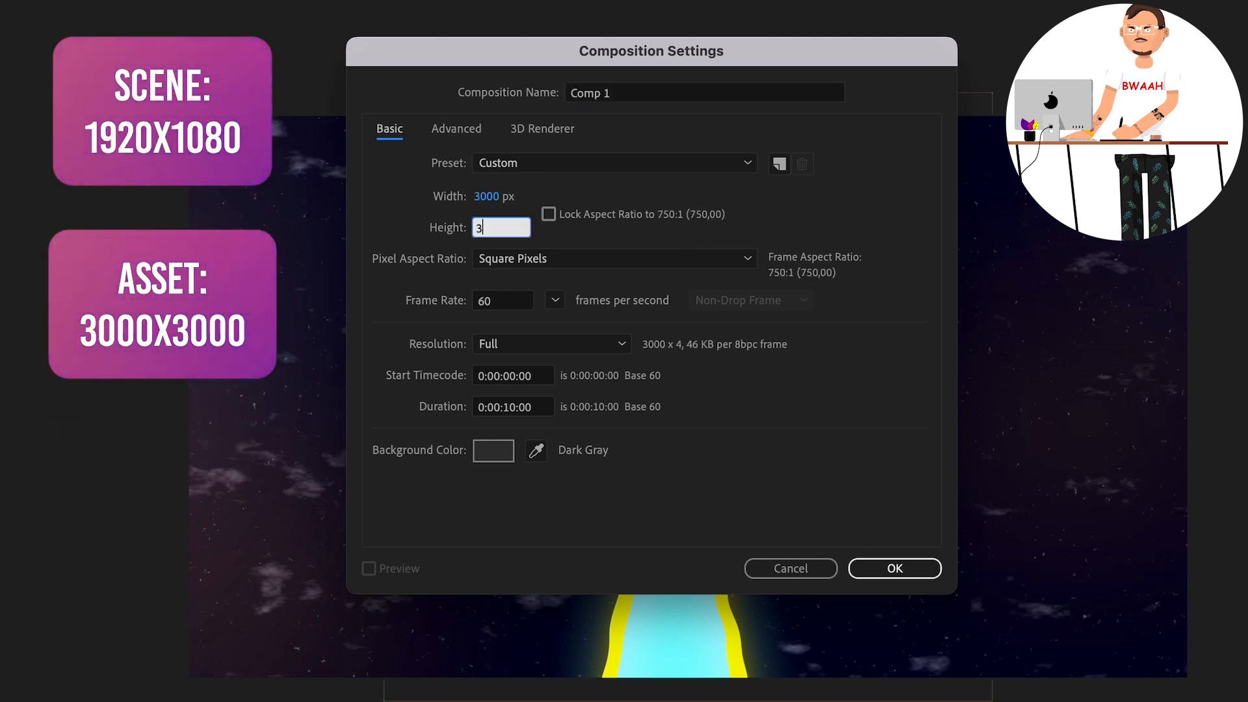
{"action": "type", "text": "3000"}
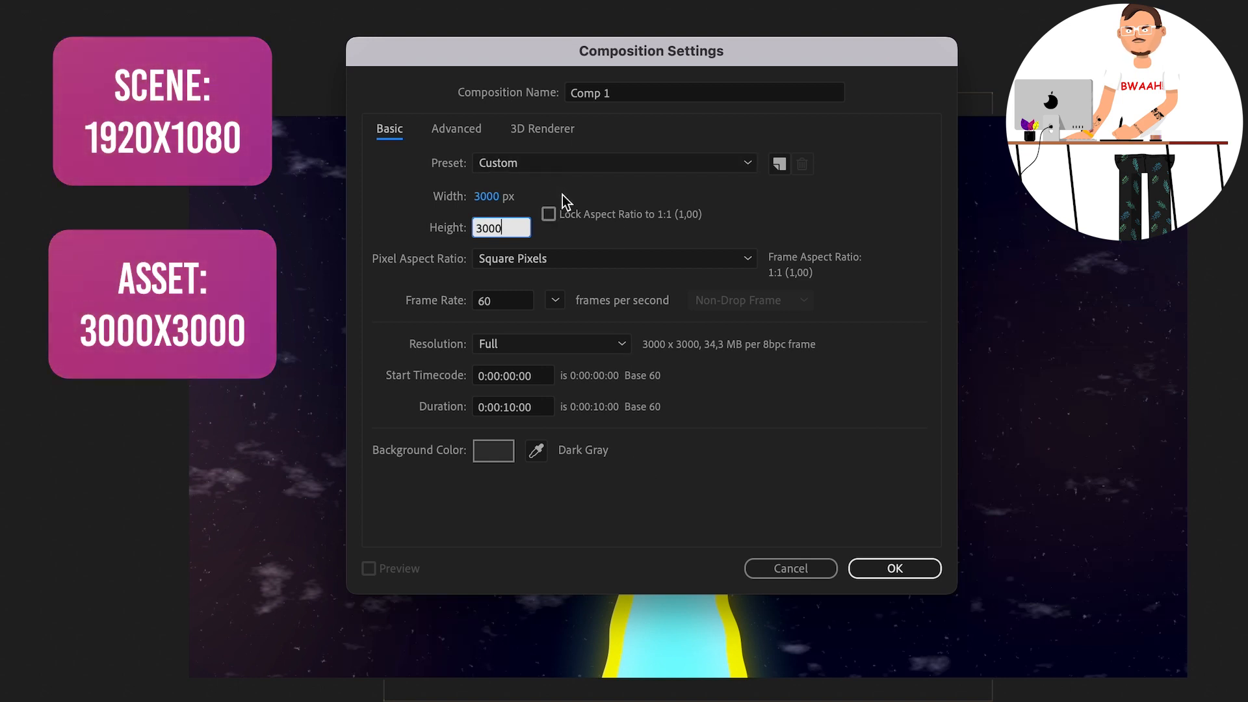
{"action": "left_click", "coordinate": [614, 96]}
{"action": "type", "text": "PLANET"}
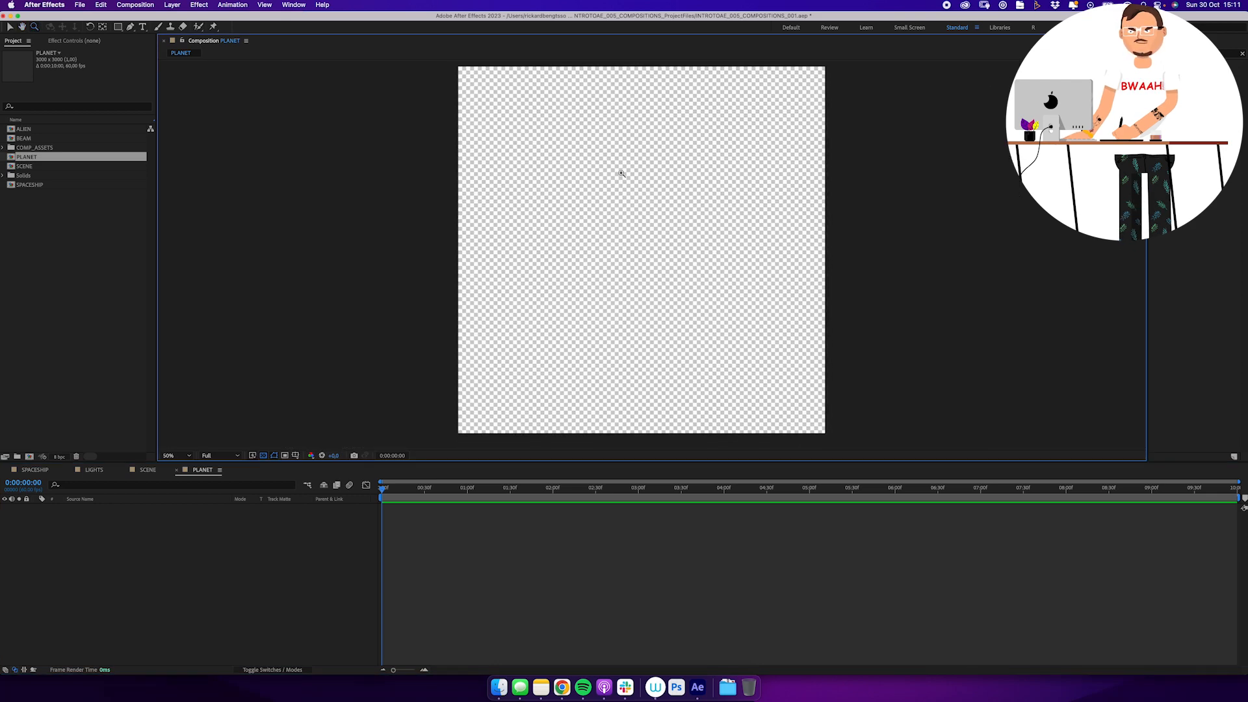
Add a rounded rectangle shape layer that fills the whole PLANET composition.
{"action": "left_click_drag", "start_coordinate": [118, 26], "coordinate": [169, 49]}
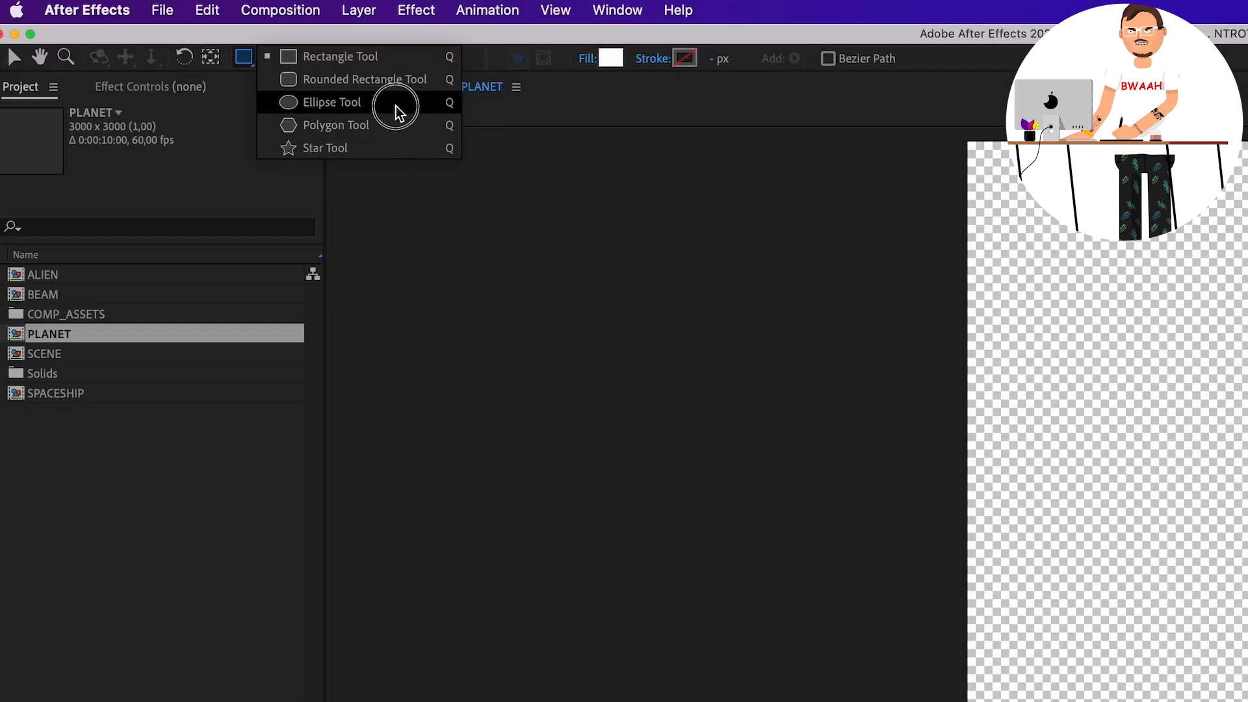
{"action": "left_click_drag", "start_coordinate": [349, 104], "coordinate": [389, 82]}
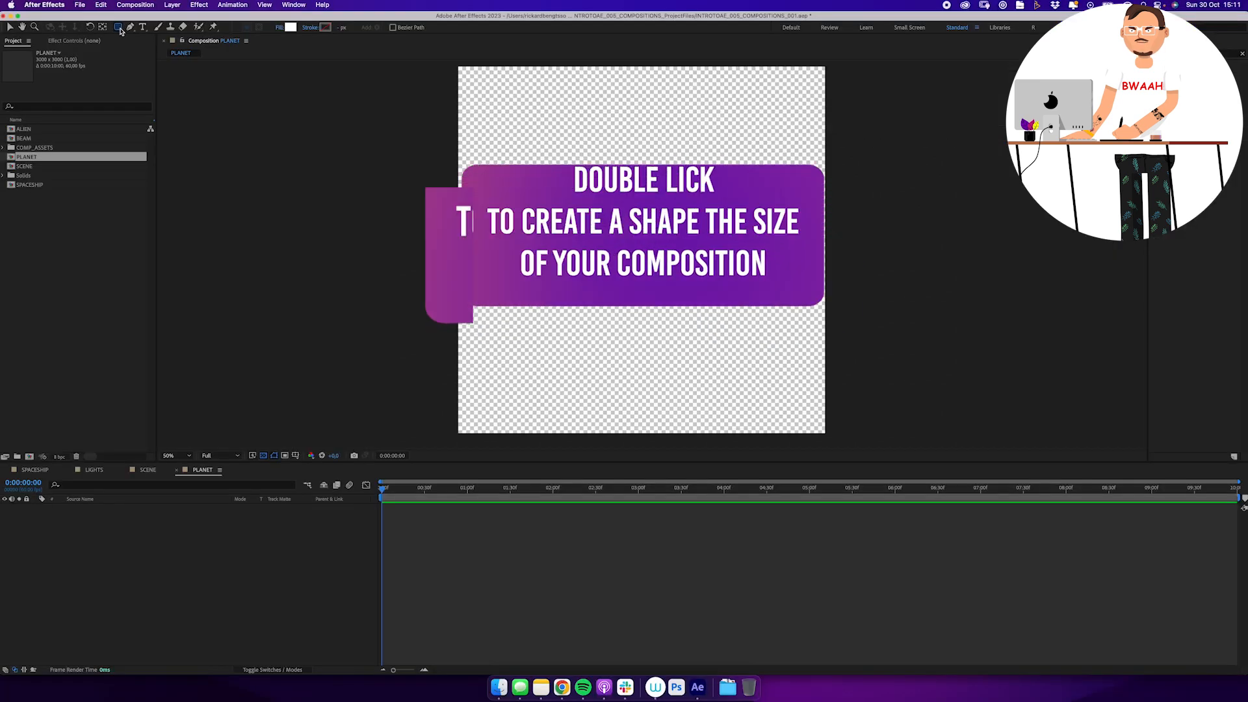
{"action": "double_click", "coordinate": [119, 27]}
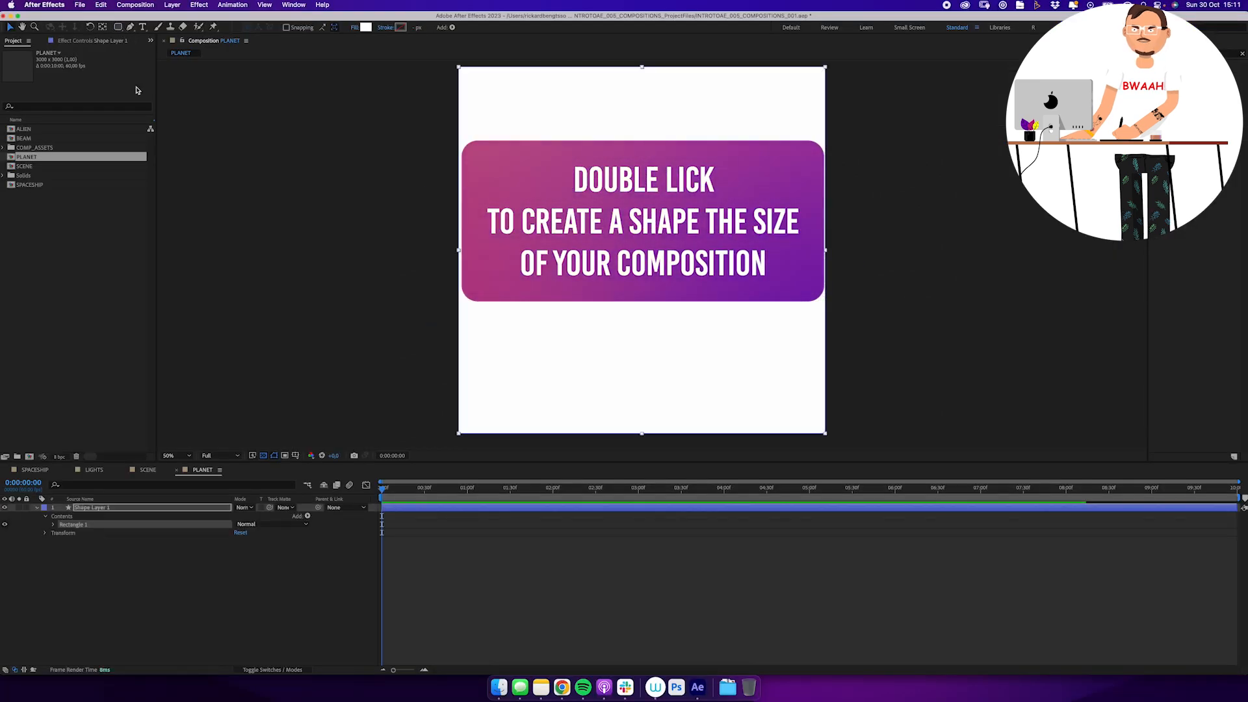
Set the rectangle path's size to 2000 x 2000 and raise its roundness to about 1490 to form a circle.
{"action": "left_click", "coordinate": [53, 525], "text": "super"}
{"action": "left_click", "coordinate": [252, 525]}
{"action": "type", "text": "2000"}
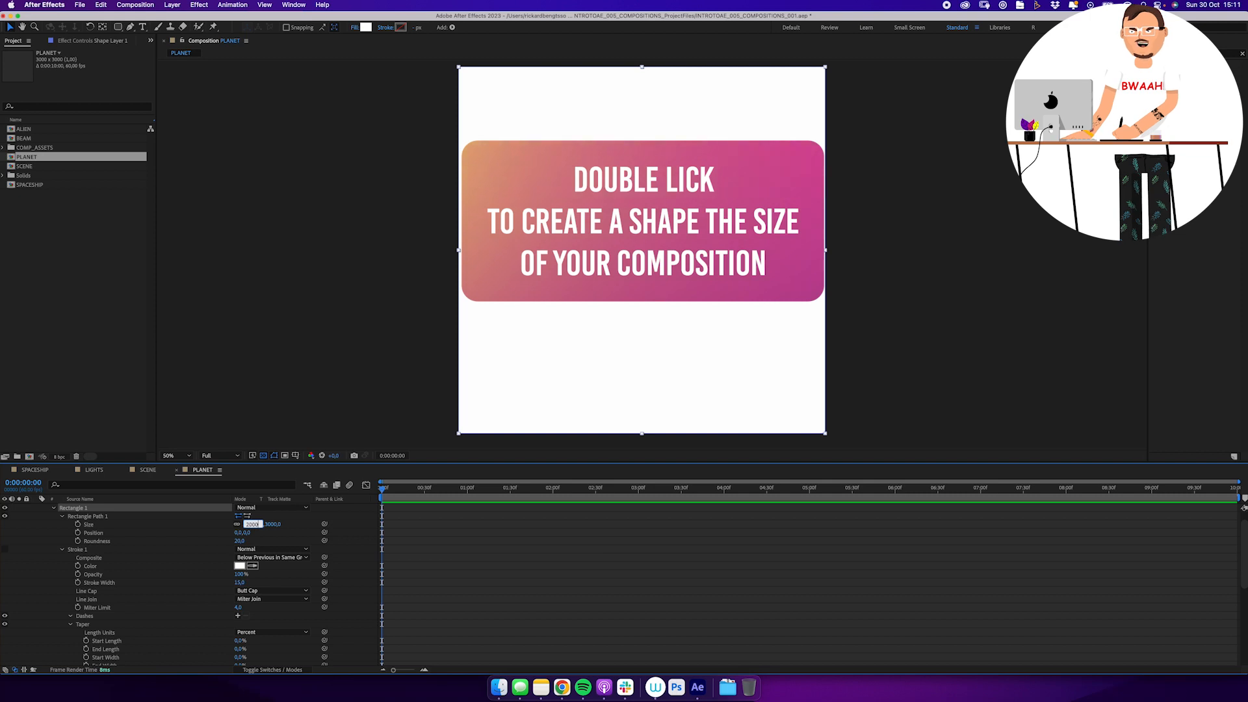
{"action": "key", "text": "Return"}
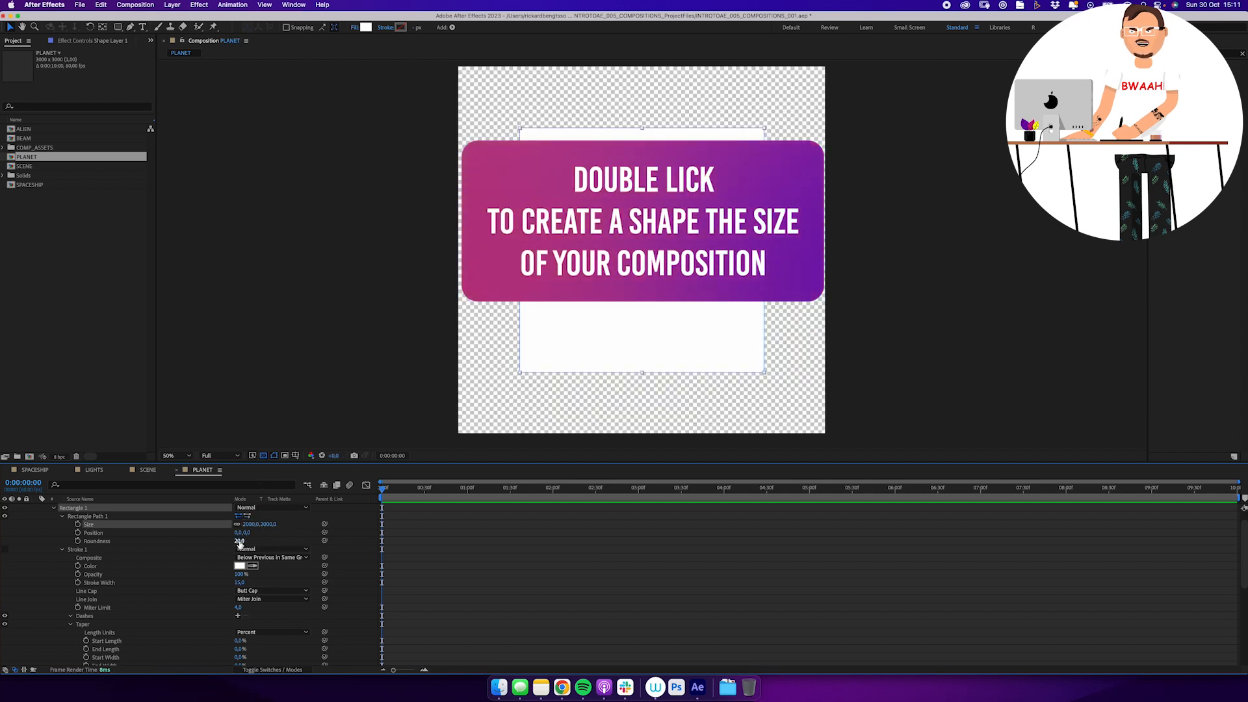
{"action": "left_click_drag", "start_coordinate": [240, 542], "coordinate": [364, 535]}
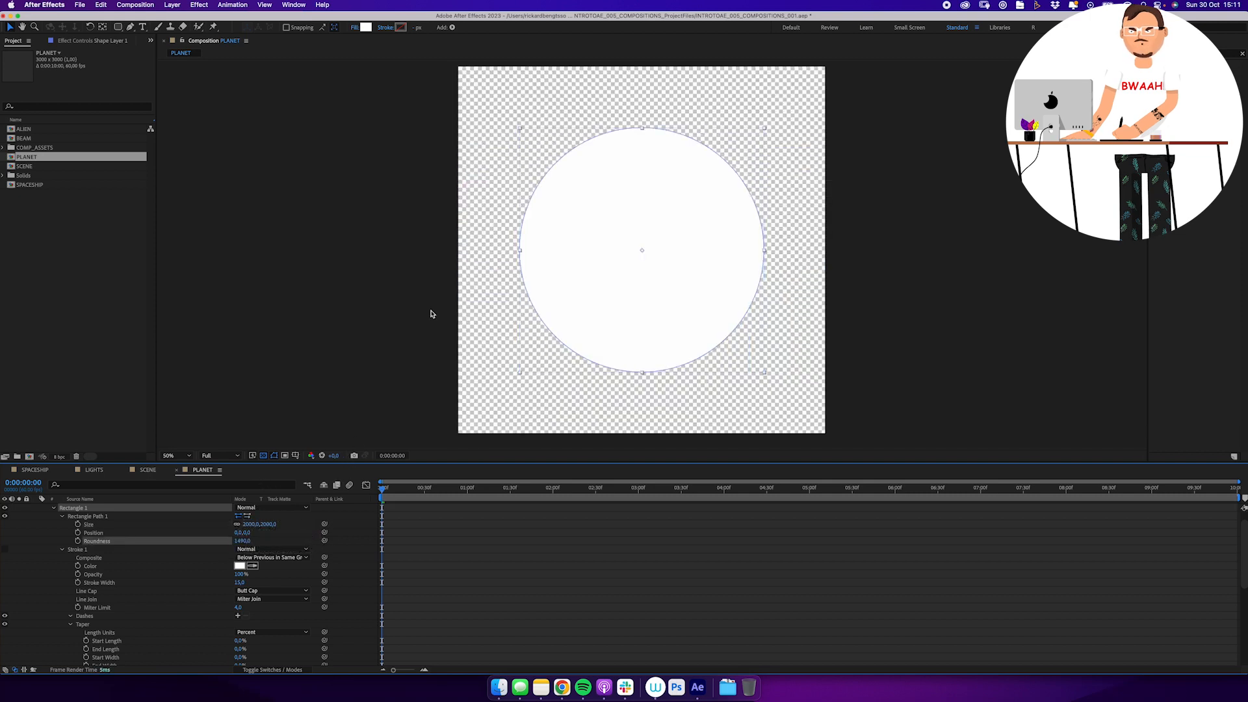
Give the circle a black (000000) stroke 20 px wide.
{"action": "left_click", "coordinate": [401, 26]}
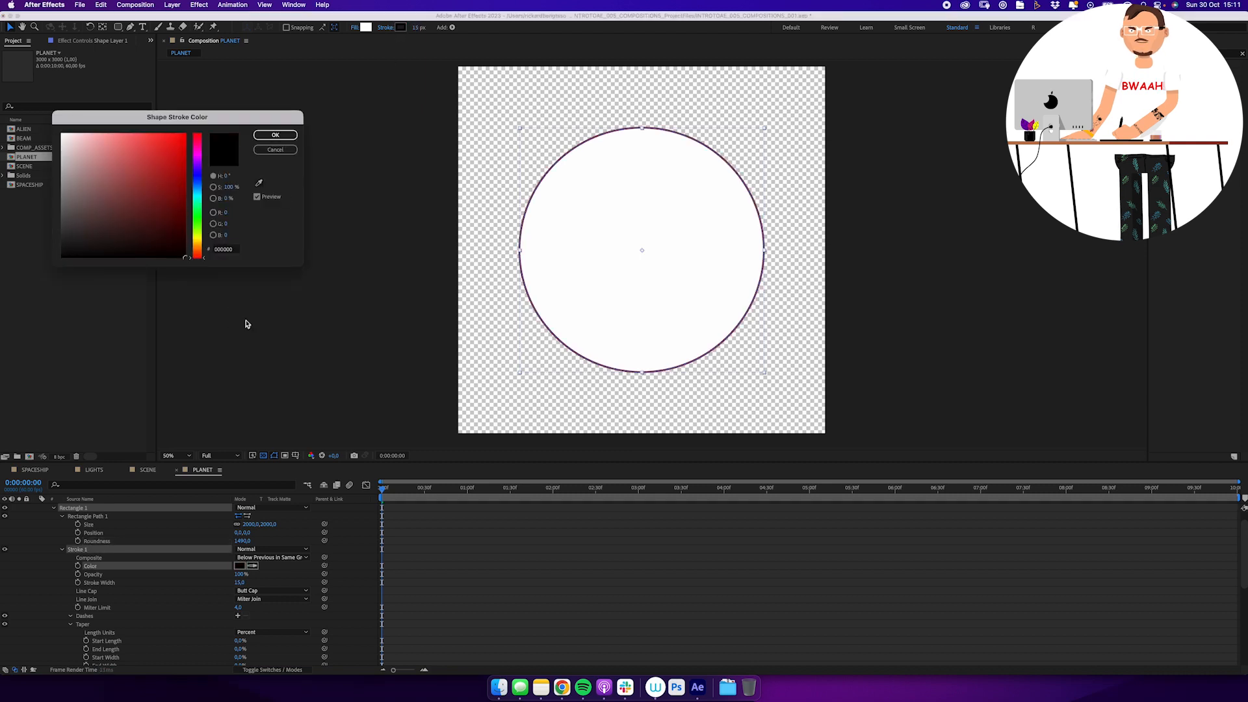
{"action": "key", "text": "Return"}
{"action": "type", "text": "20"}
{"action": "key", "text": "Return"}
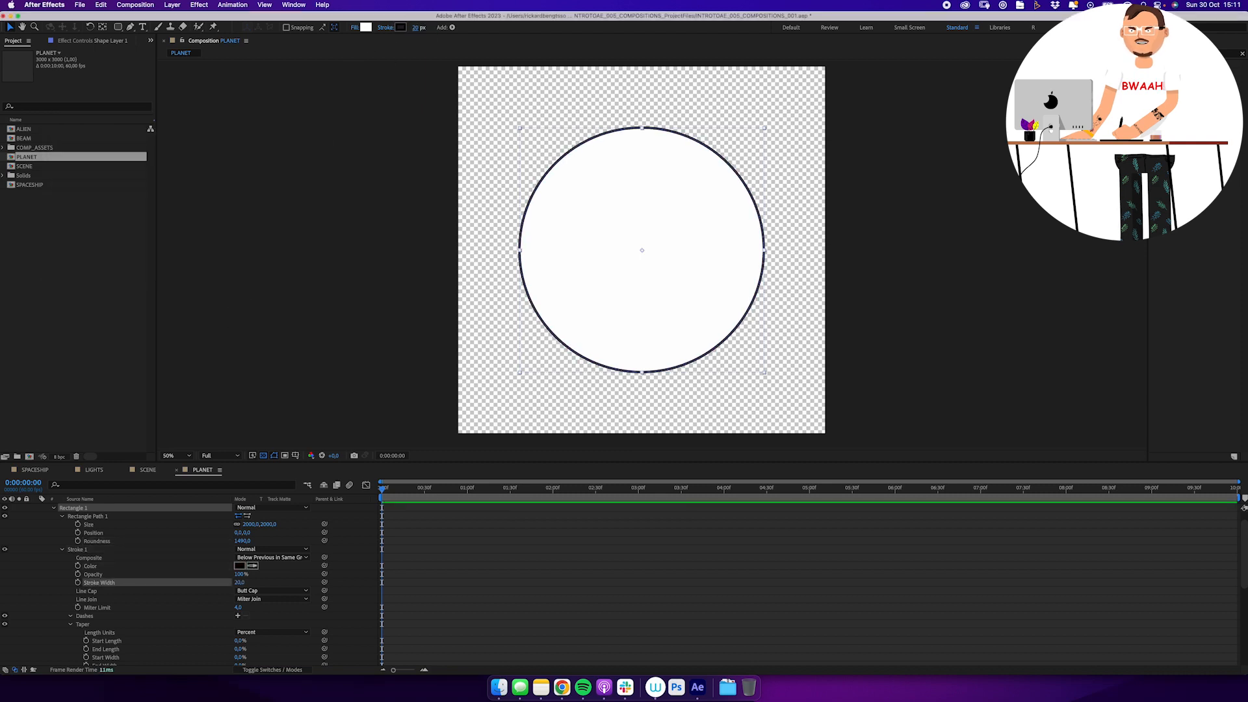
Fill the circle with light gray C4C4C4 and raise its roundness to about 2280.
{"action": "left_click", "coordinate": [368, 27]}
{"action": "left_click_drag", "start_coordinate": [93, 183], "coordinate": [34, 161]}
{"action": "key", "text": "Return"}
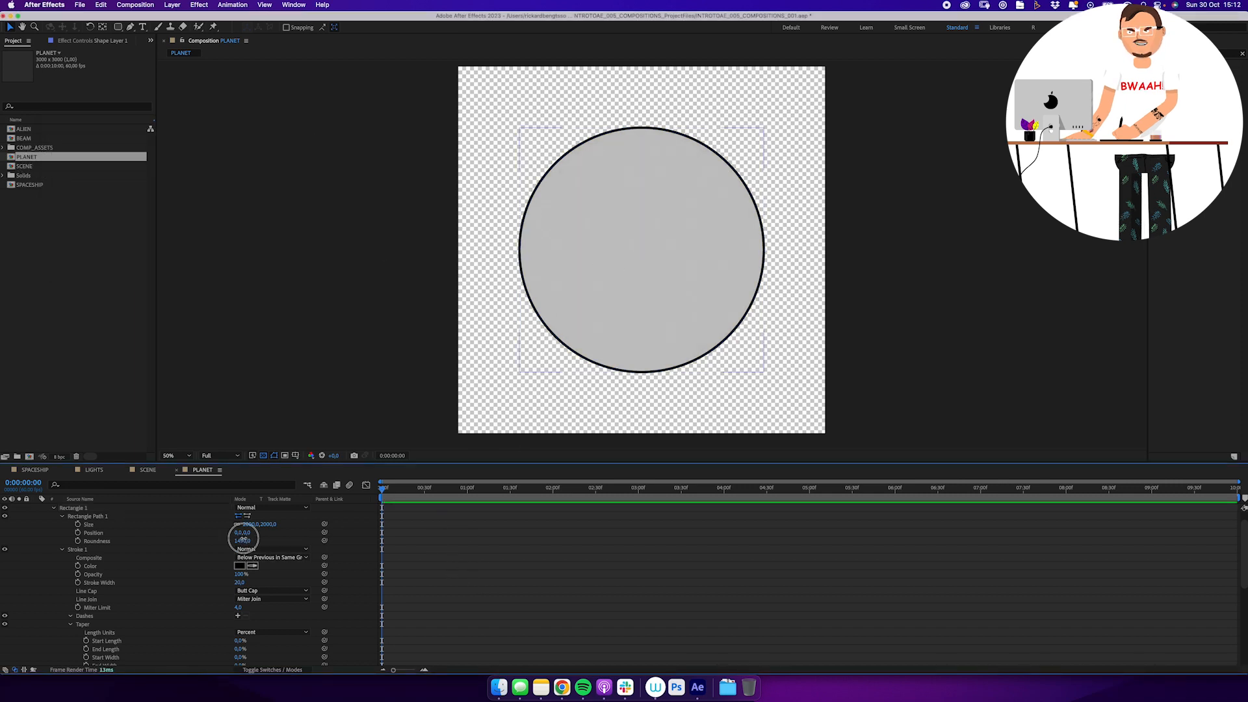
{"action": "mouse_move", "coordinate": [244, 540]}
{"action": "left_mouse_down"}
{"action": "mouse_move", "coordinate": [194, 540]}
{"action": "mouse_move", "coordinate": [133, 568]}
{"action": "mouse_move", "coordinate": [229, 557]}
{"action": "left_mouse_up"}
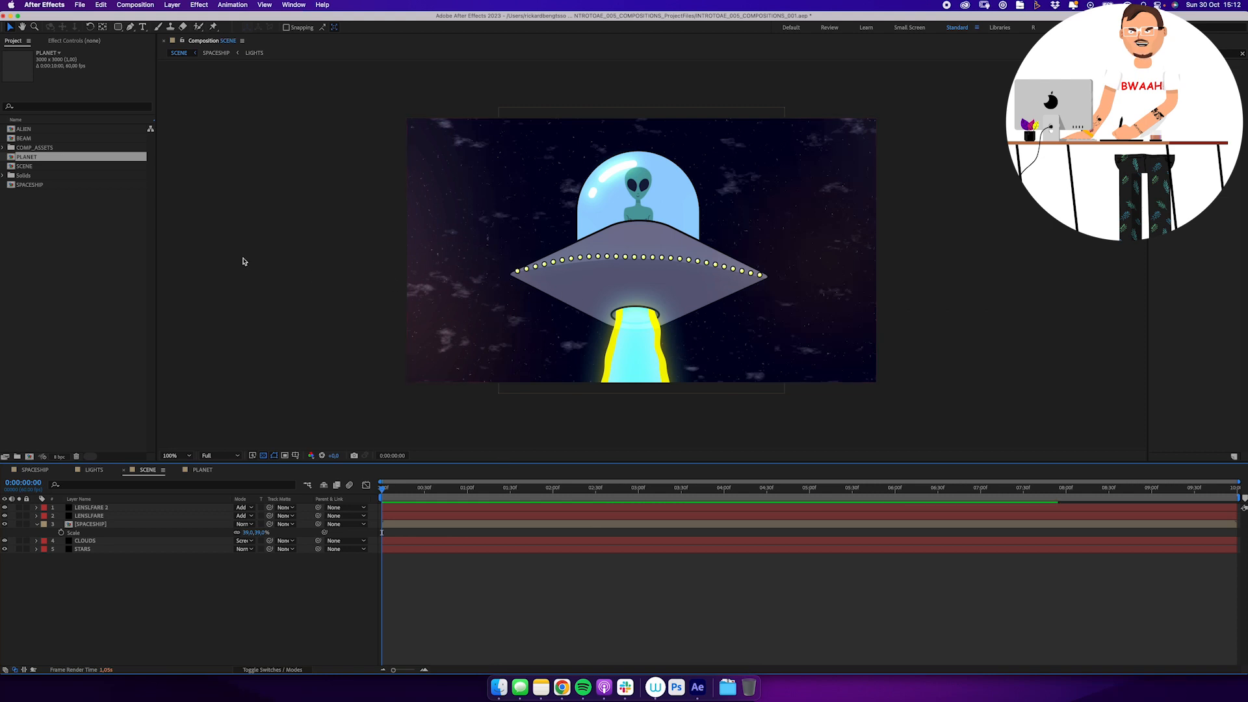
Add the PLANET composition to SCENE above the SPACESHIP layer at 10% scale and place it in the upper-left sky.
{"action": "left_click_drag", "start_coordinate": [29, 157], "coordinate": [119, 527]}
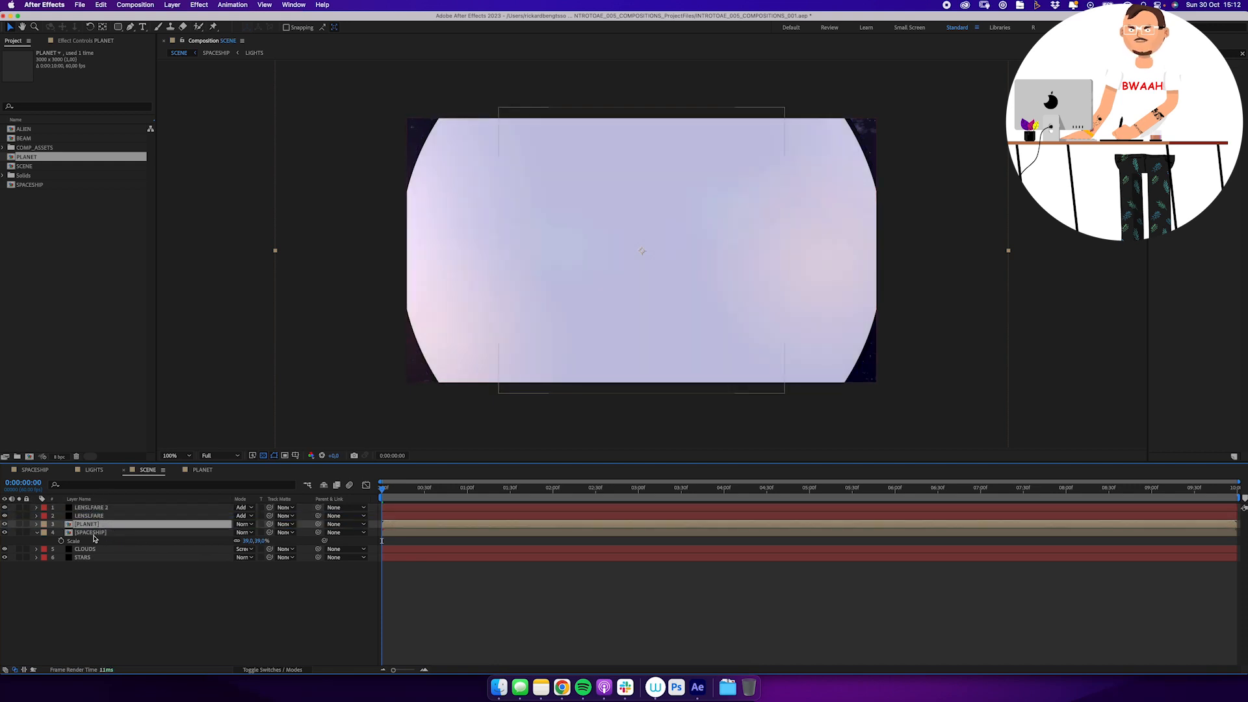
{"action": "type", "text": "s"}
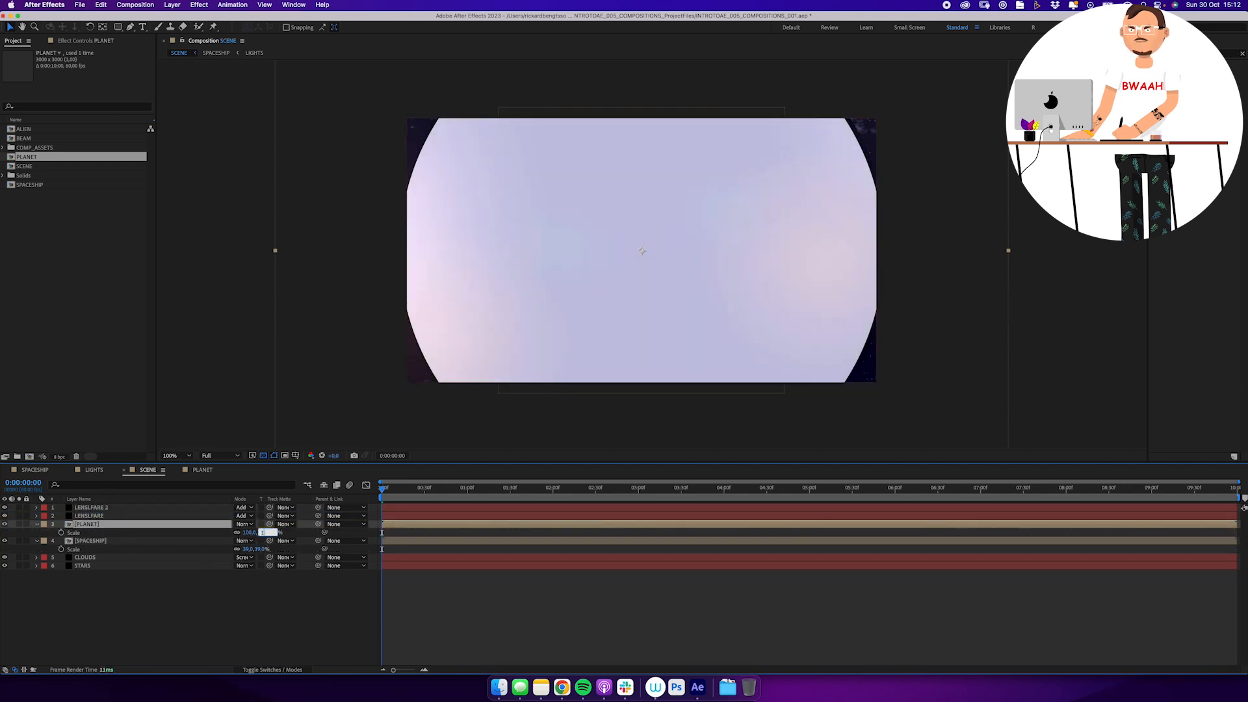
{"action": "type", "text": "10"}
{"action": "key", "text": "Return"}
{"action": "left_click_drag", "start_coordinate": [643, 268], "coordinate": [476, 195]}
Set the planet layer's scale to 9%.
{"action": "left_click", "coordinate": [261, 533]}
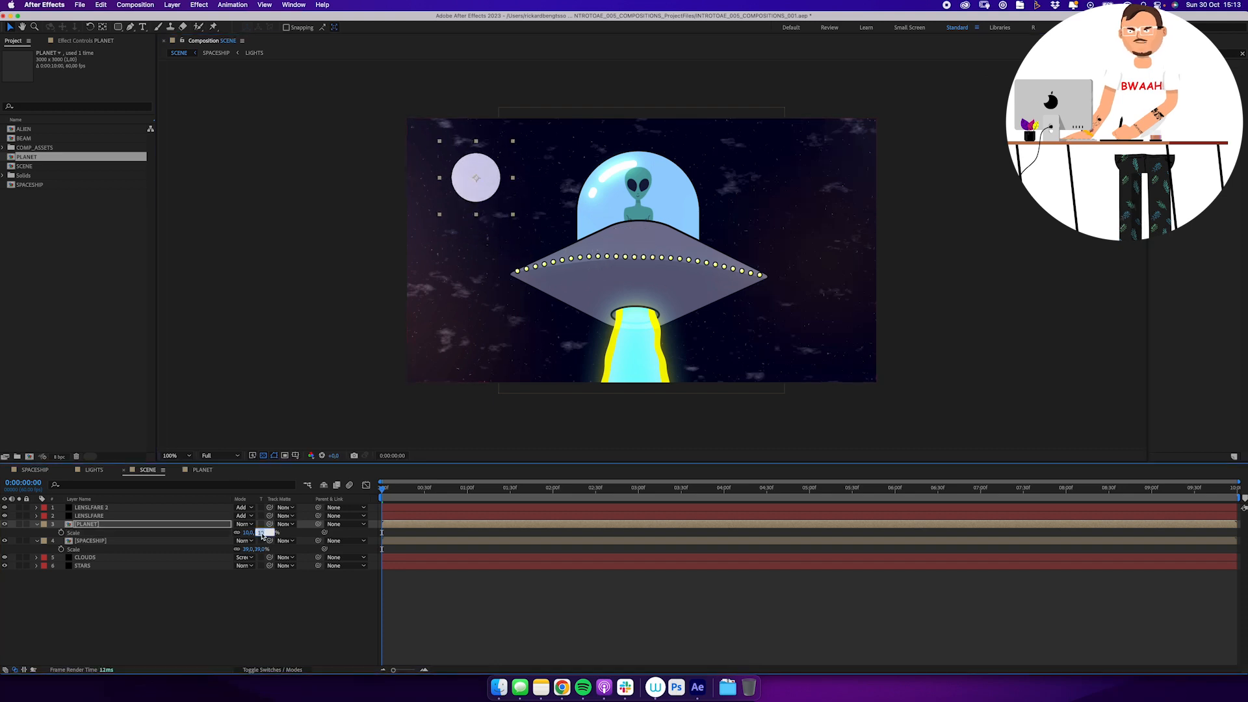
{"action": "type", "text": "9"}
{"action": "key", "text": "Return"}
Duplicate the planet layer twice, placing one copy in the lower-left sky and the other in the upper-right.
{"action": "key", "text": "super+d"}
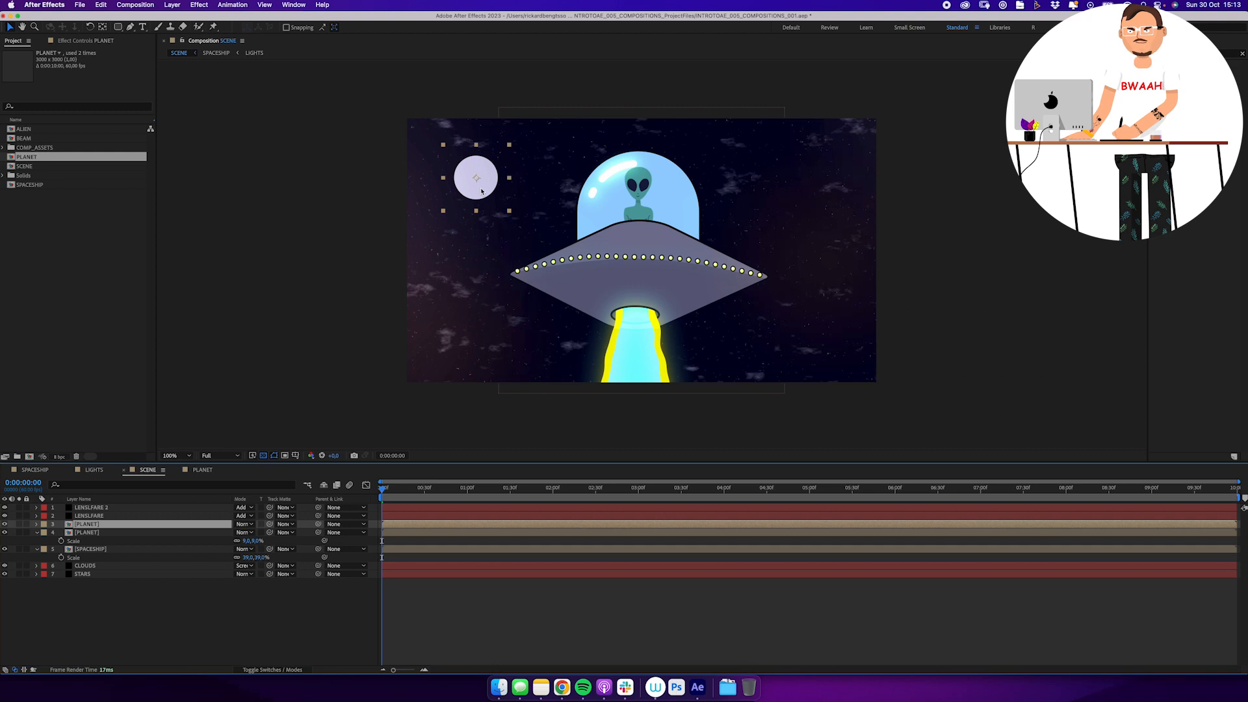
{"action": "key", "text": "super+z"}
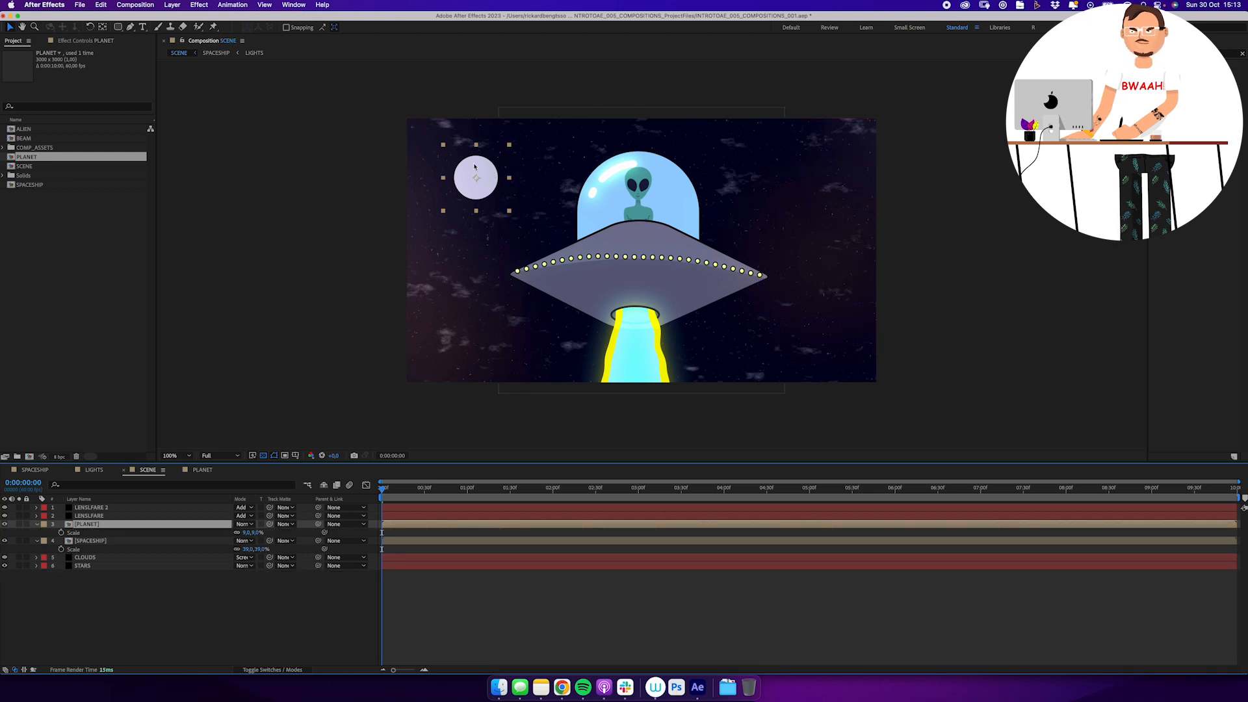
{"action": "key", "text": "super+d"}
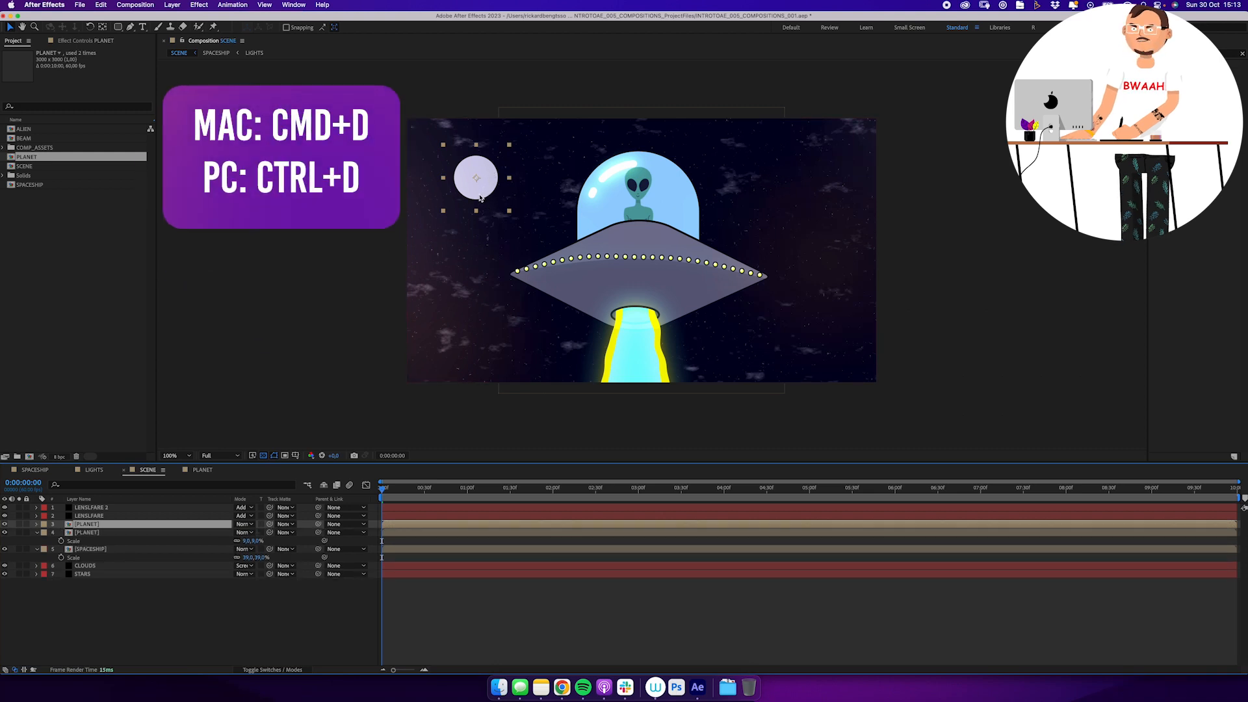
{"action": "left_click_drag", "start_coordinate": [482, 194], "coordinate": [499, 341]}
{"action": "key", "text": "super+d"}
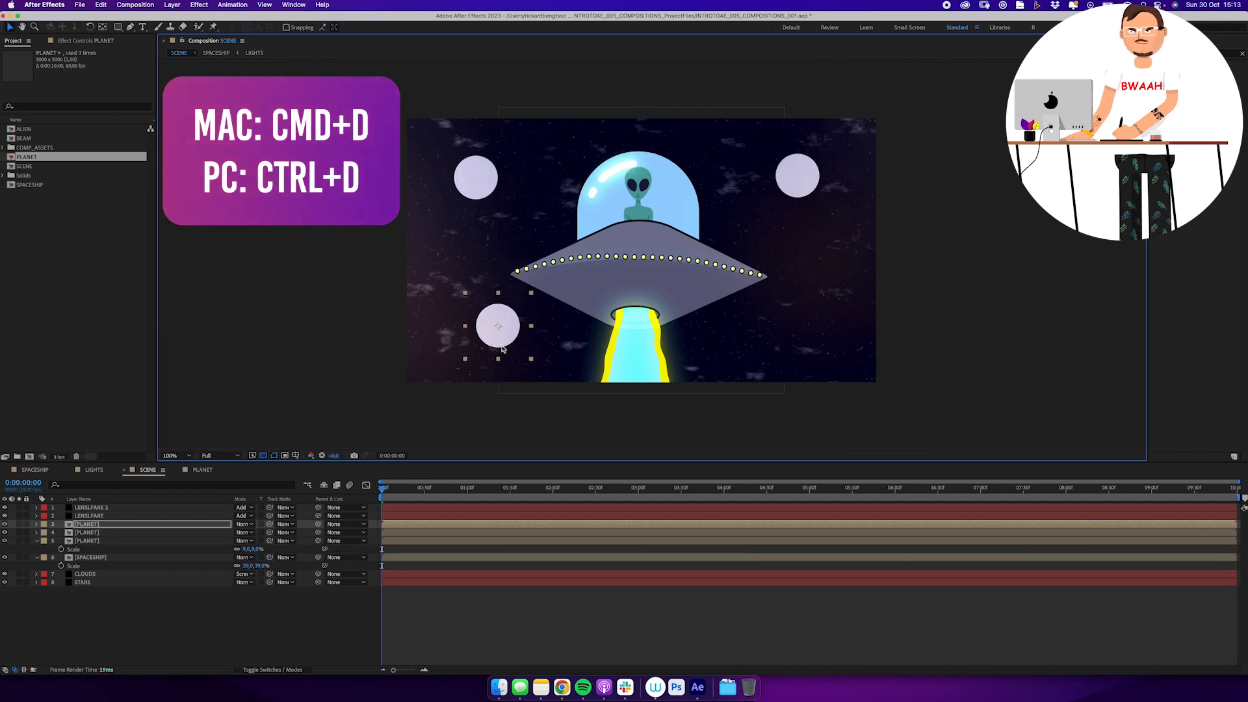
Scale the lower-left planet copy to 4% and deselect it.
{"action": "key", "text": "s"}
{"action": "left_click", "coordinate": [253, 532]}
{"action": "type", "text": "4"}
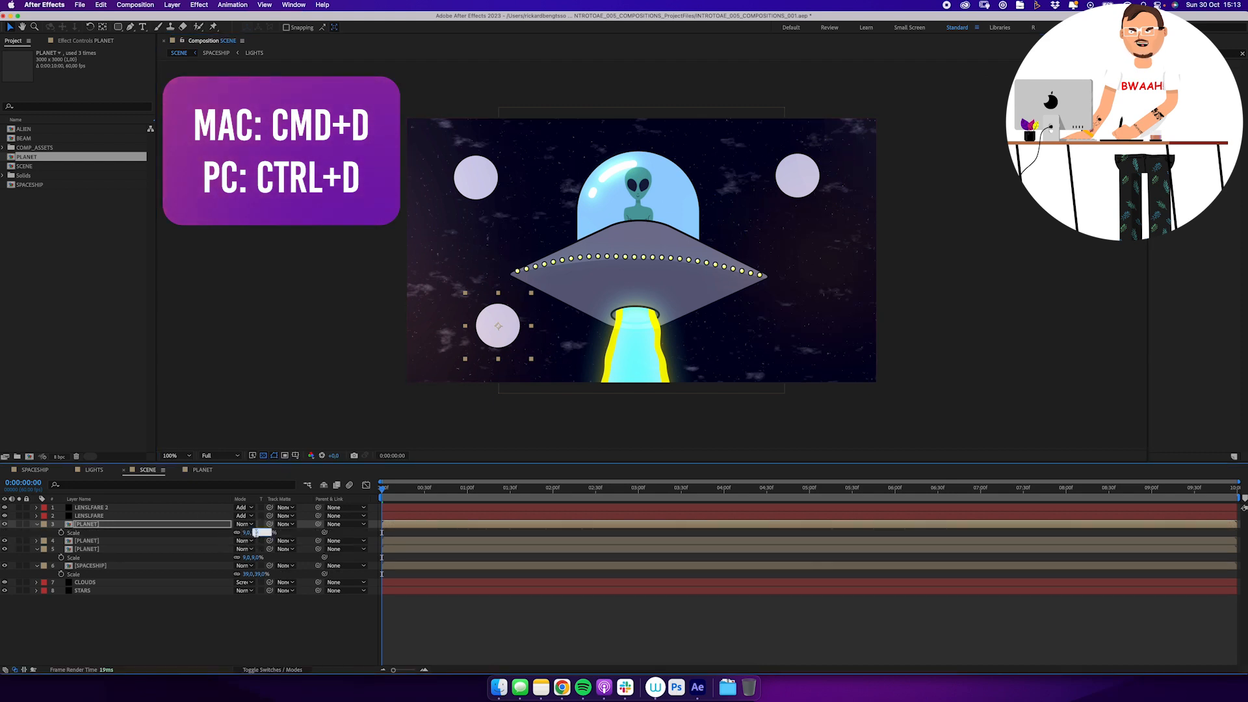
{"action": "key", "text": "Return"}
{"action": "left_click", "coordinate": [201, 615]}
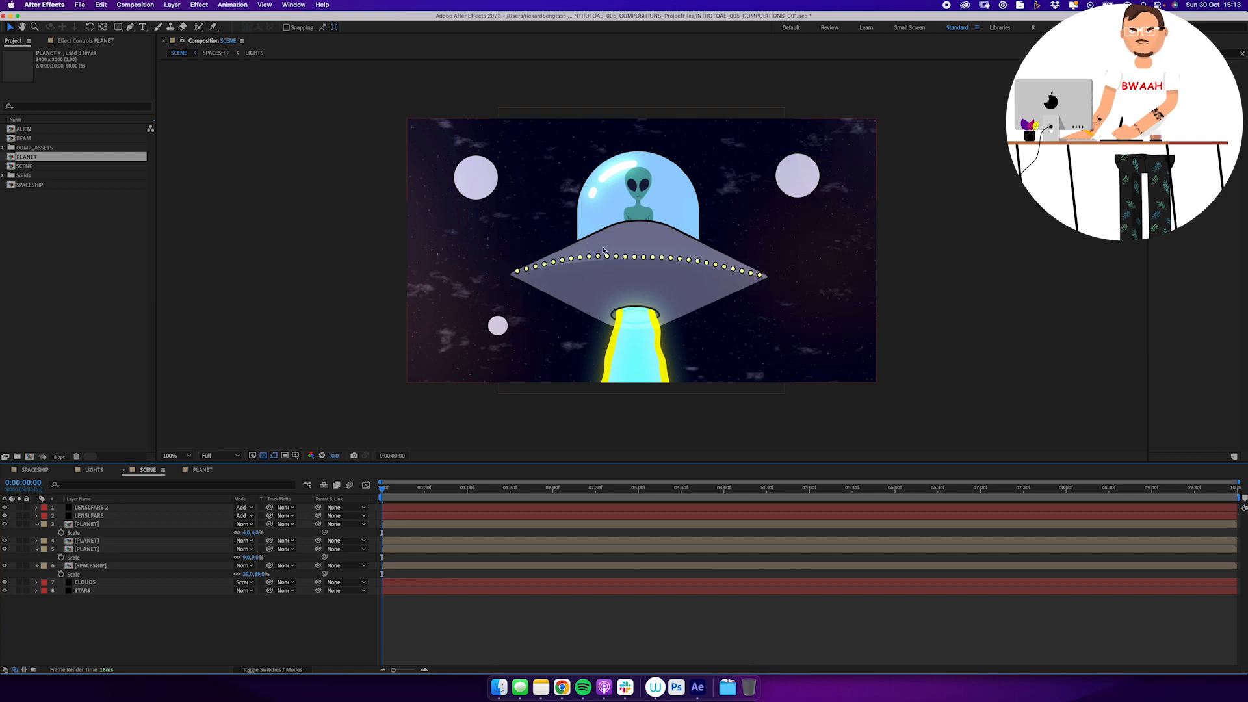
In the PLANET composition, duplicate the planet shape layer and set the copy's rectangle path size to 400 x 400.
{"action": "left_click", "coordinate": [202, 470]}
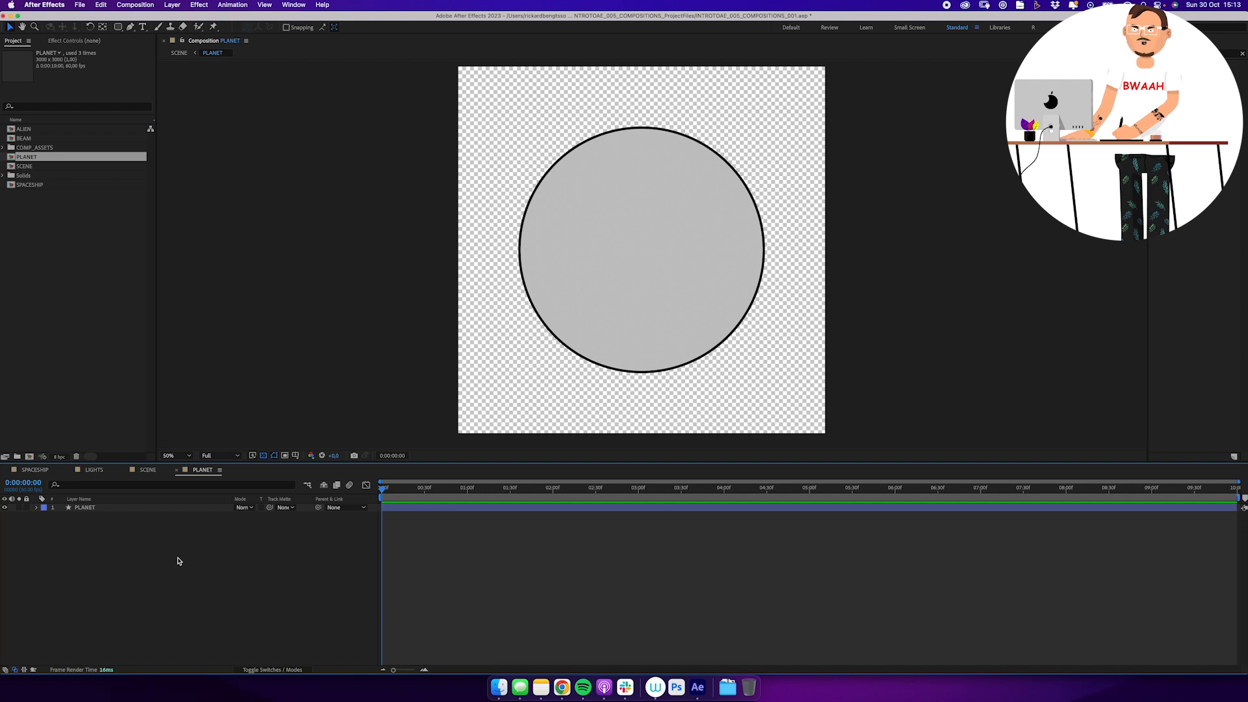
{"action": "left_click", "coordinate": [114, 507]}
{"action": "key", "text": "super+d"}
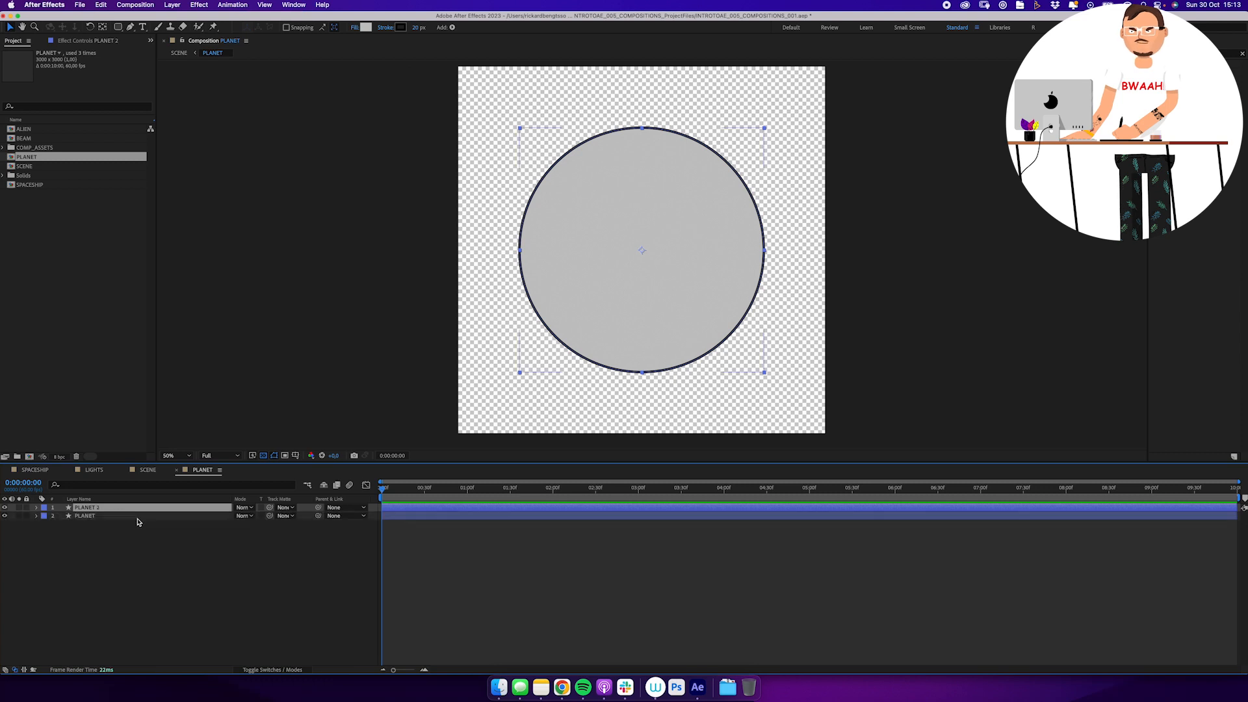
{"action": "left_click", "coordinate": [36, 508]}
{"action": "left_click", "coordinate": [46, 516]}
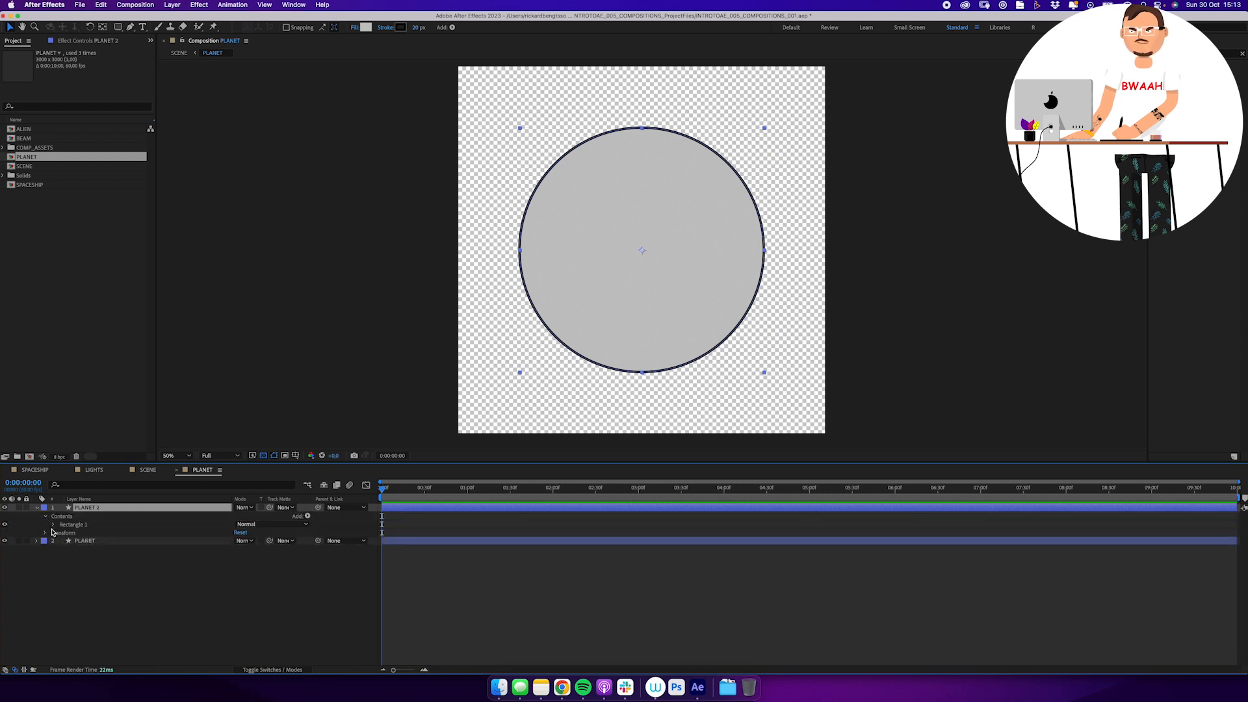
{"action": "left_click", "coordinate": [54, 524]}
{"action": "left_click", "coordinate": [62, 533]}
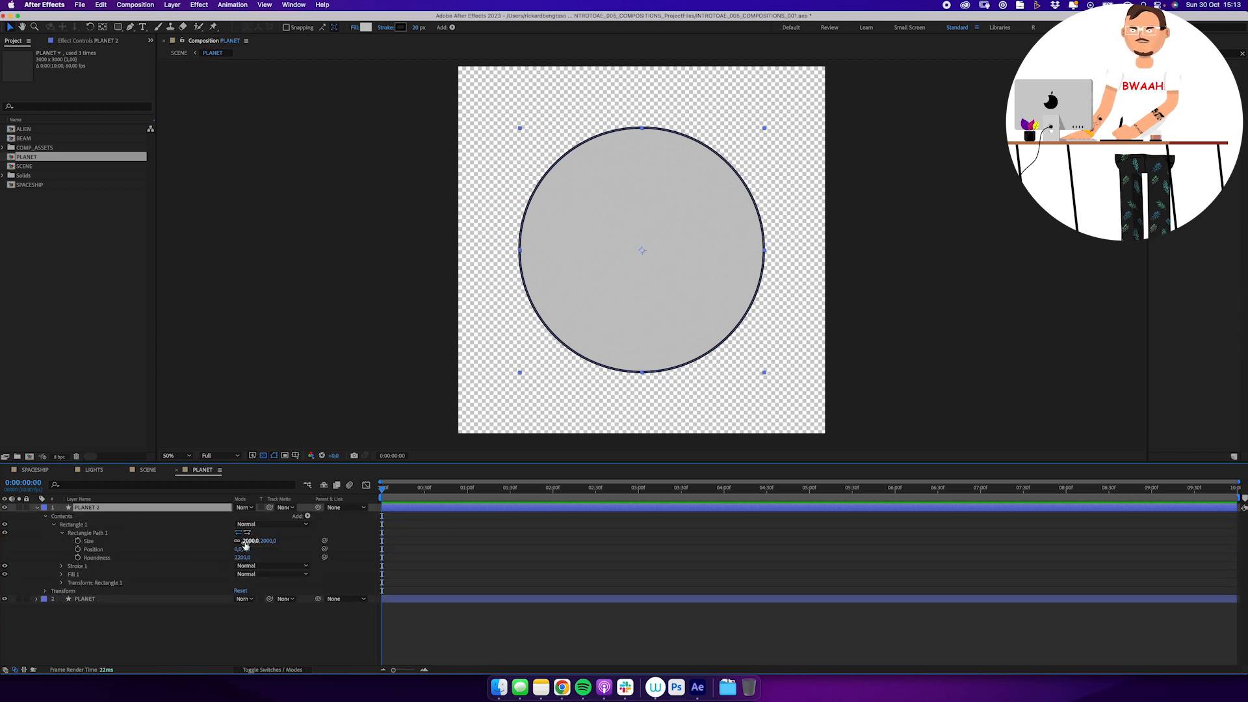
{"action": "key", "text": "Return"}
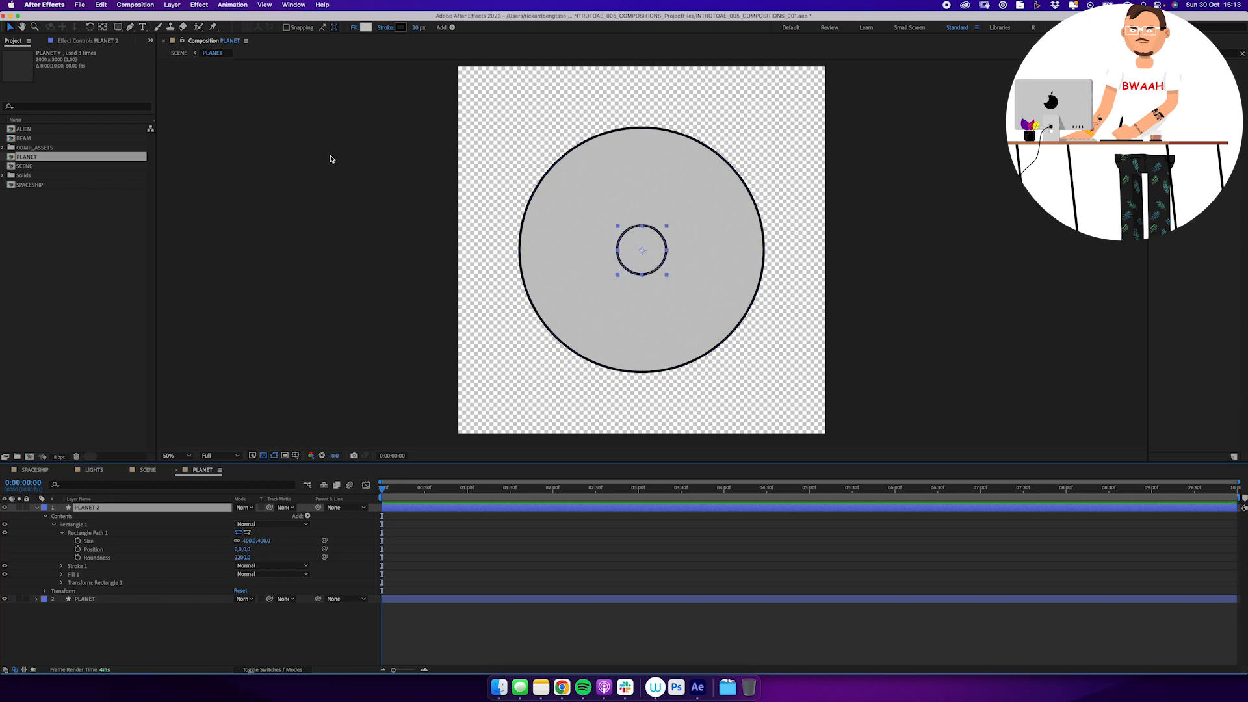
Fill the small circle with the darker gray A8A5A5.
{"action": "left_click", "coordinate": [366, 28]}
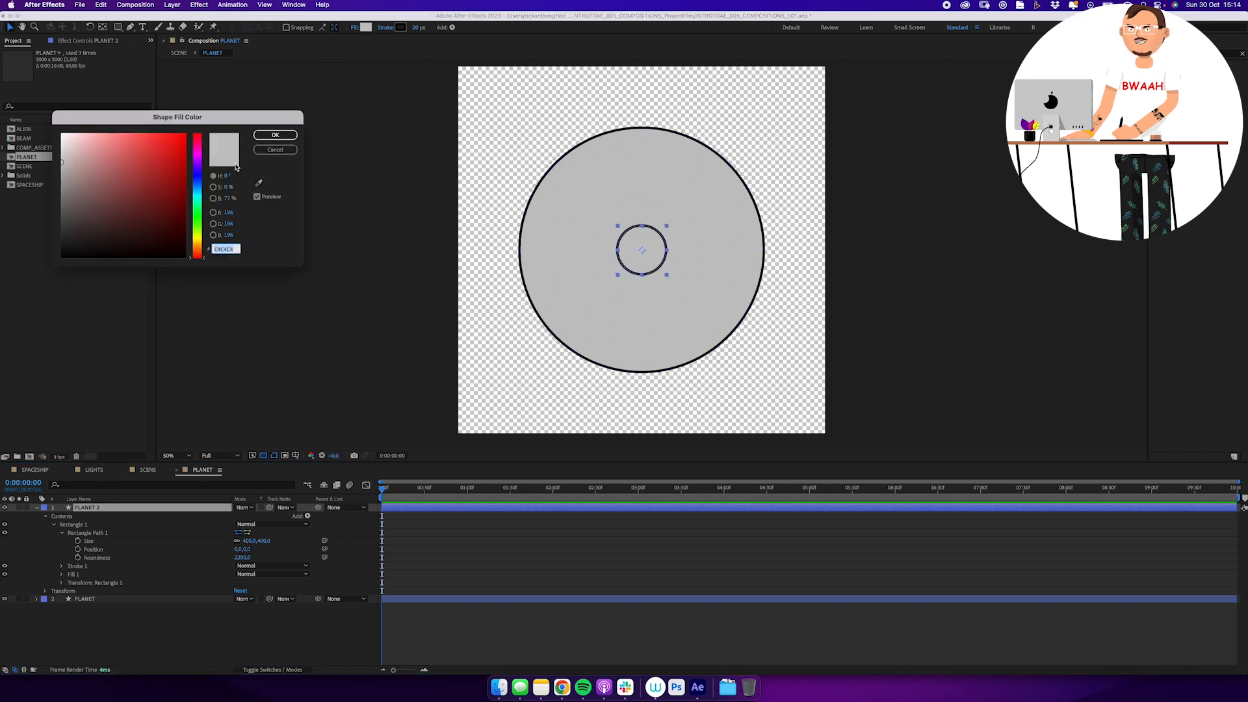
{"action": "left_click_drag", "start_coordinate": [62, 164], "coordinate": [63, 176]}
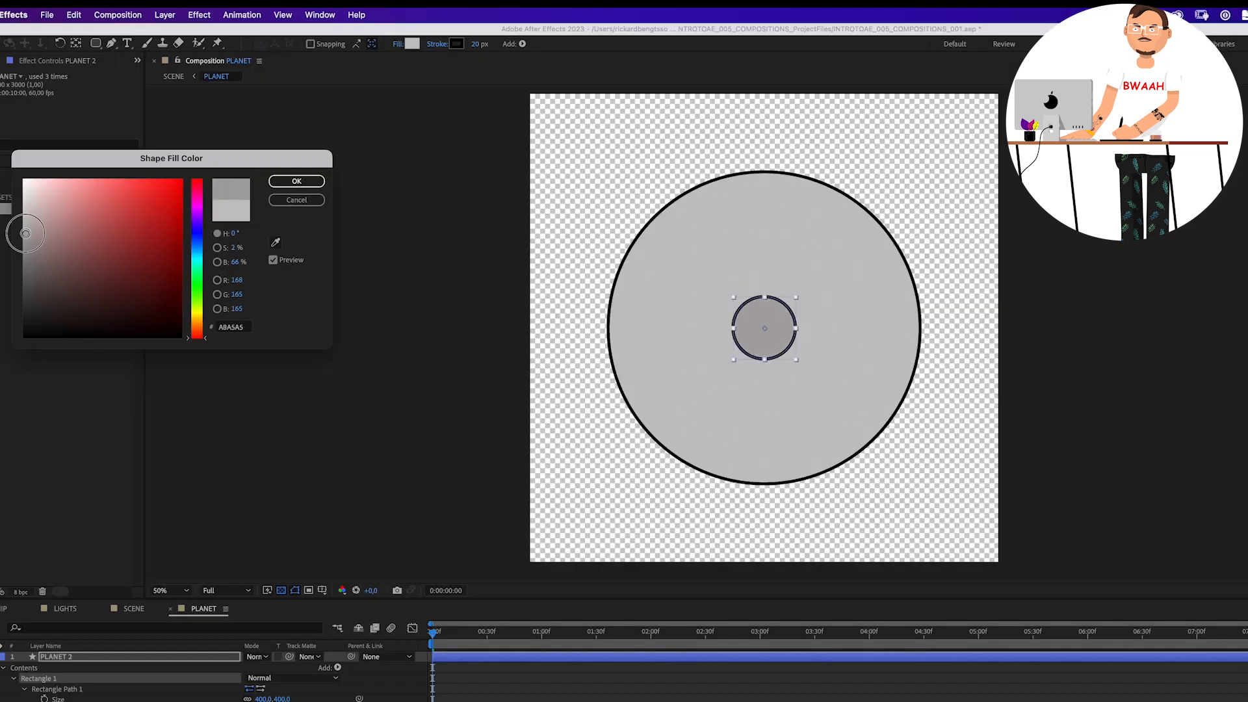
{"action": "left_click", "coordinate": [297, 181]}
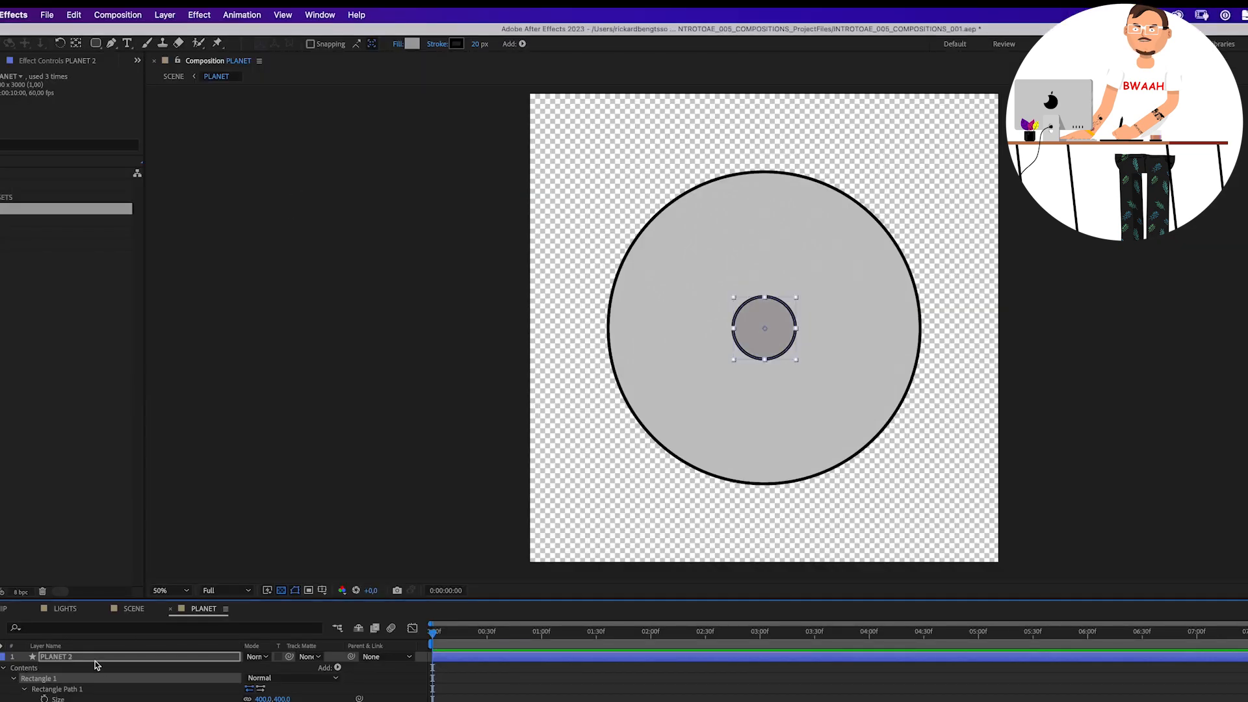
Collapse the small circle's layer and rename it CRATER.
{"action": "left_click", "coordinate": [0, 656]}
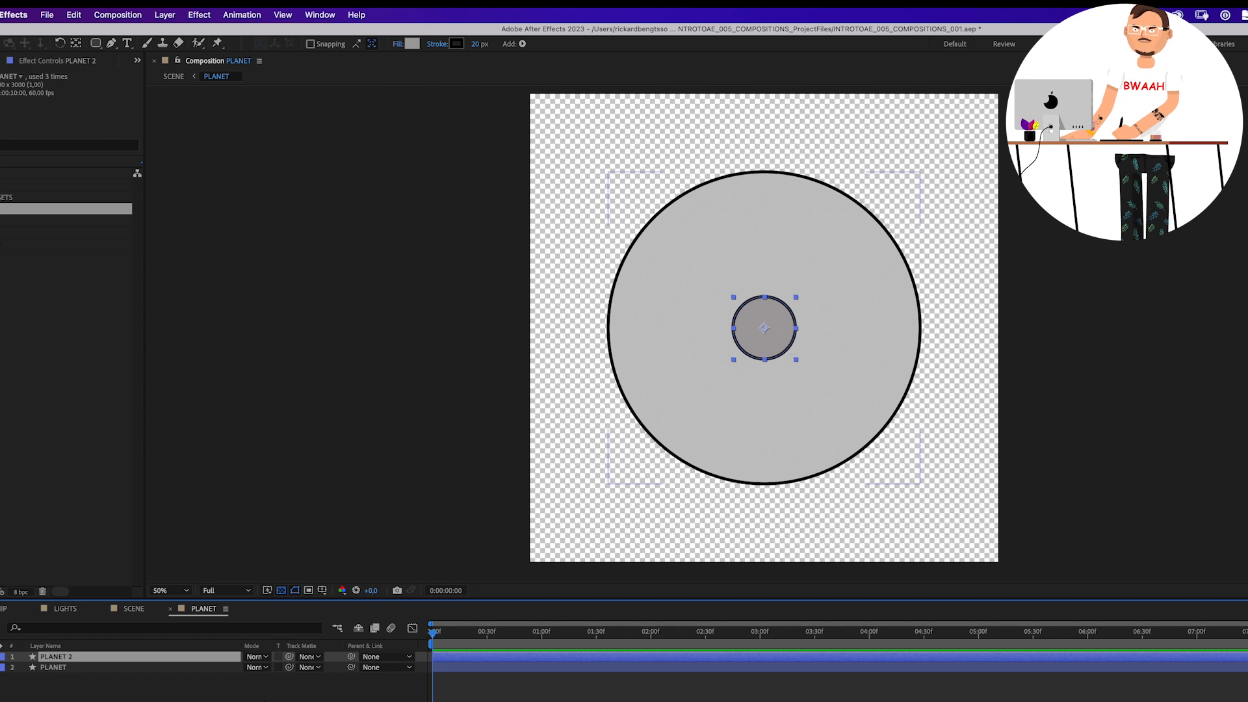
{"action": "key", "text": "Return"}
{"action": "type", "text": "CRATER"}
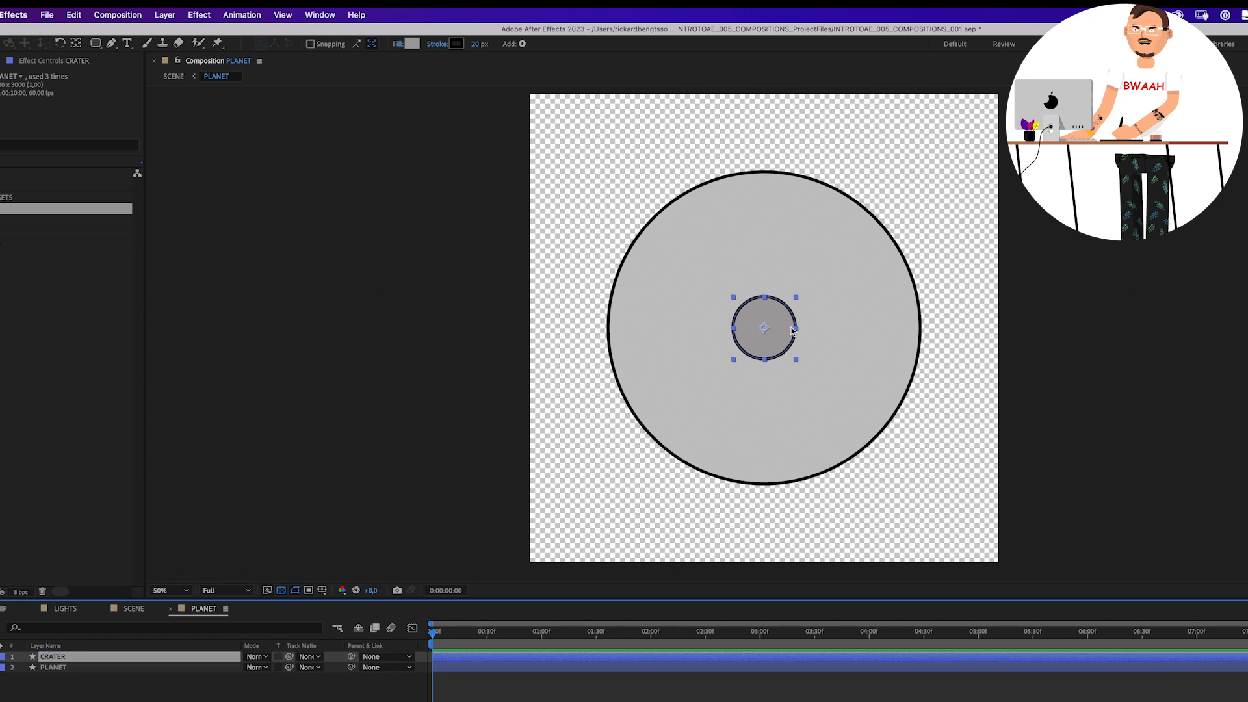
Duplicate the CRATER layer five times and spread the copies around the planet, some overlapping its edge.
{"action": "key", "text": "super+d"}
{"action": "left_click_drag", "start_coordinate": [762, 344], "coordinate": [856, 266]}
{"action": "key", "text": "super+d"}
{"action": "key", "text": "super+d"}
{"action": "key", "text": "super+d"}
{"action": "key", "text": "super+d"}
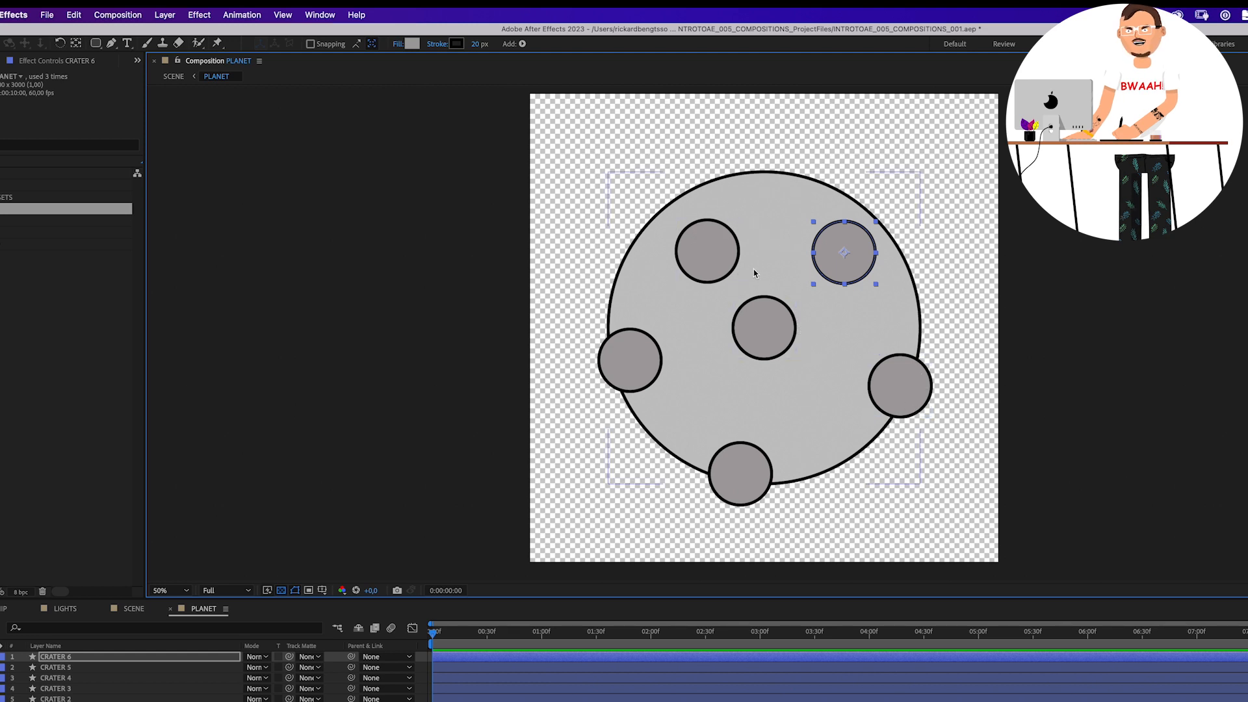
Enable Preserve Underlying Transparency on all six CRATER layers so the craters are clipped to the planet.
{"action": "key", "text": "super+a"}
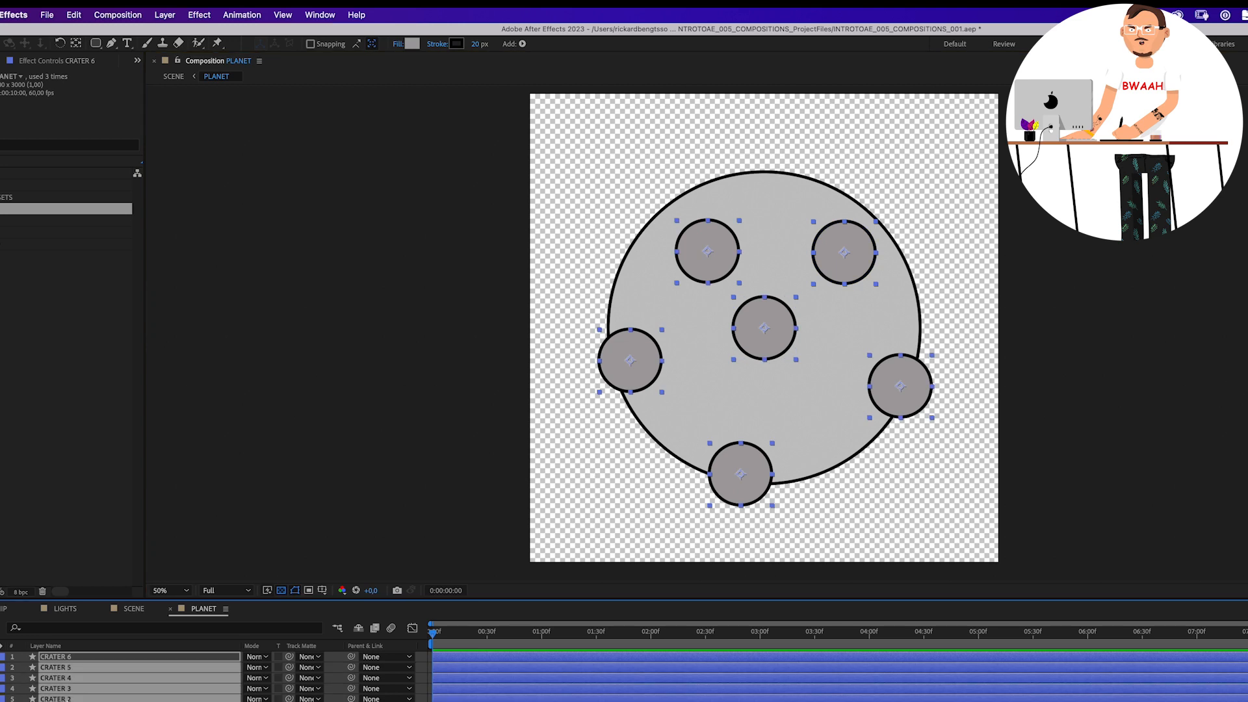
{"action": "left_click", "coordinate": [278, 657]}
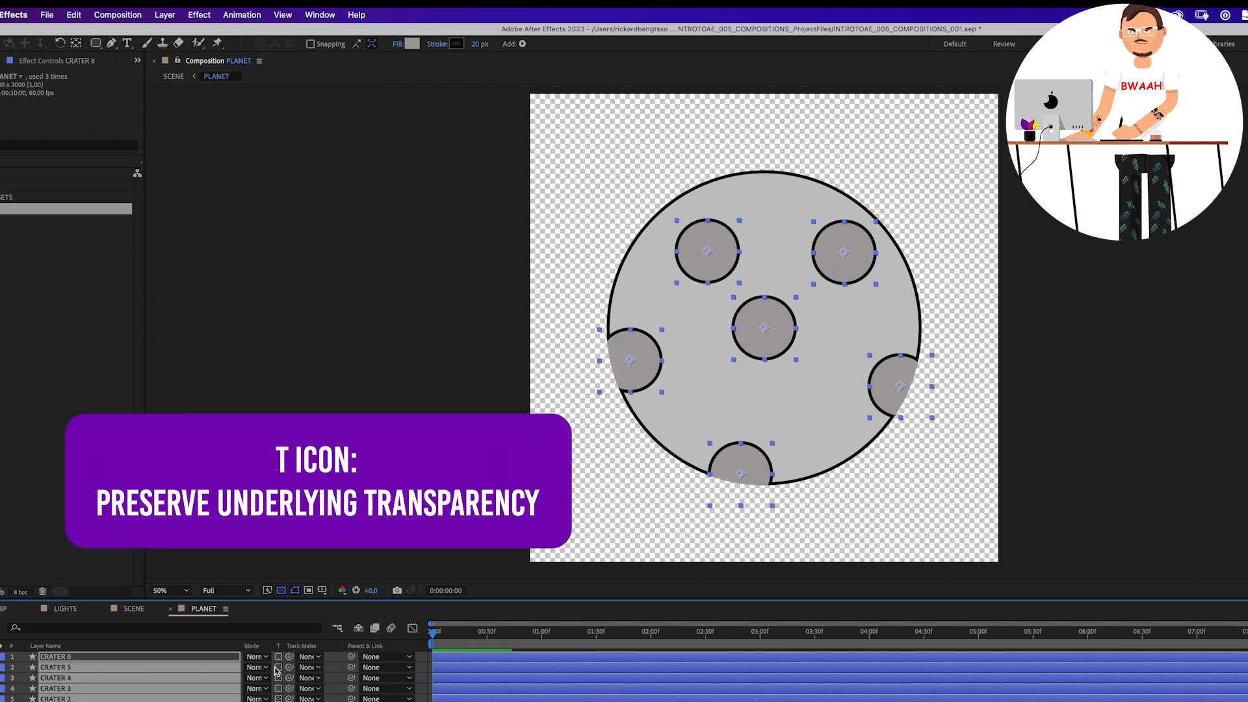
{"action": "left_click", "coordinate": [696, 539]}
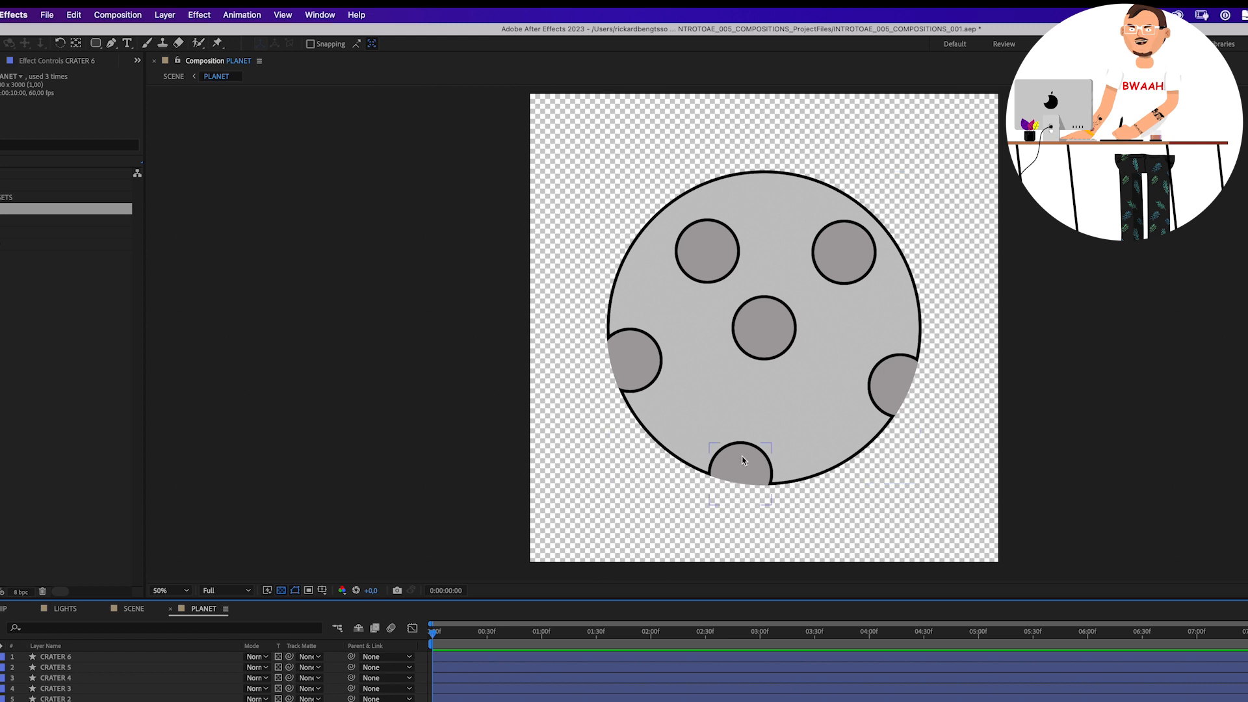
{"action": "mouse_move", "coordinate": [639, 362]}
{"action": "left_mouse_down"}
{"action": "mouse_move", "coordinate": [655, 362]}
{"action": "mouse_move", "coordinate": [628, 365]}
{"action": "left_mouse_up"}
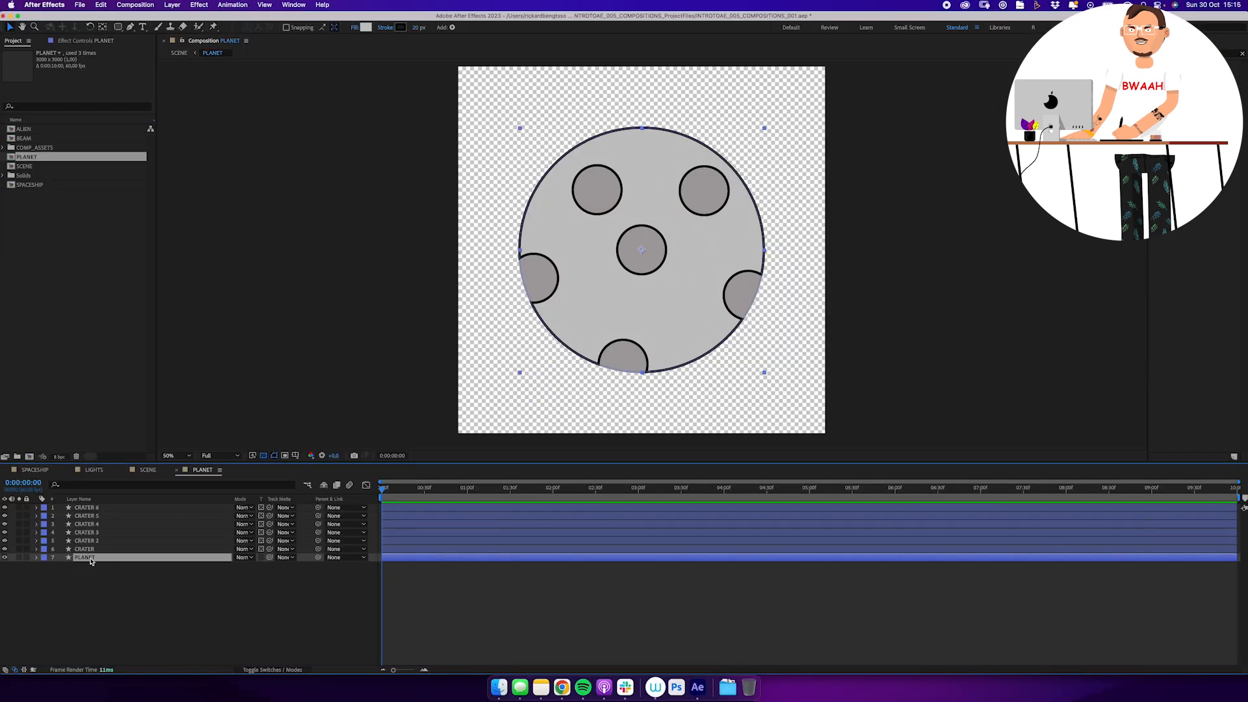
Duplicate the PLANET layer, move the copy above all the craters and rename it PLANET OUTLINE.
{"action": "key", "text": "super+d"}
{"action": "left_click_drag", "start_coordinate": [94, 557], "coordinate": [101, 506]}
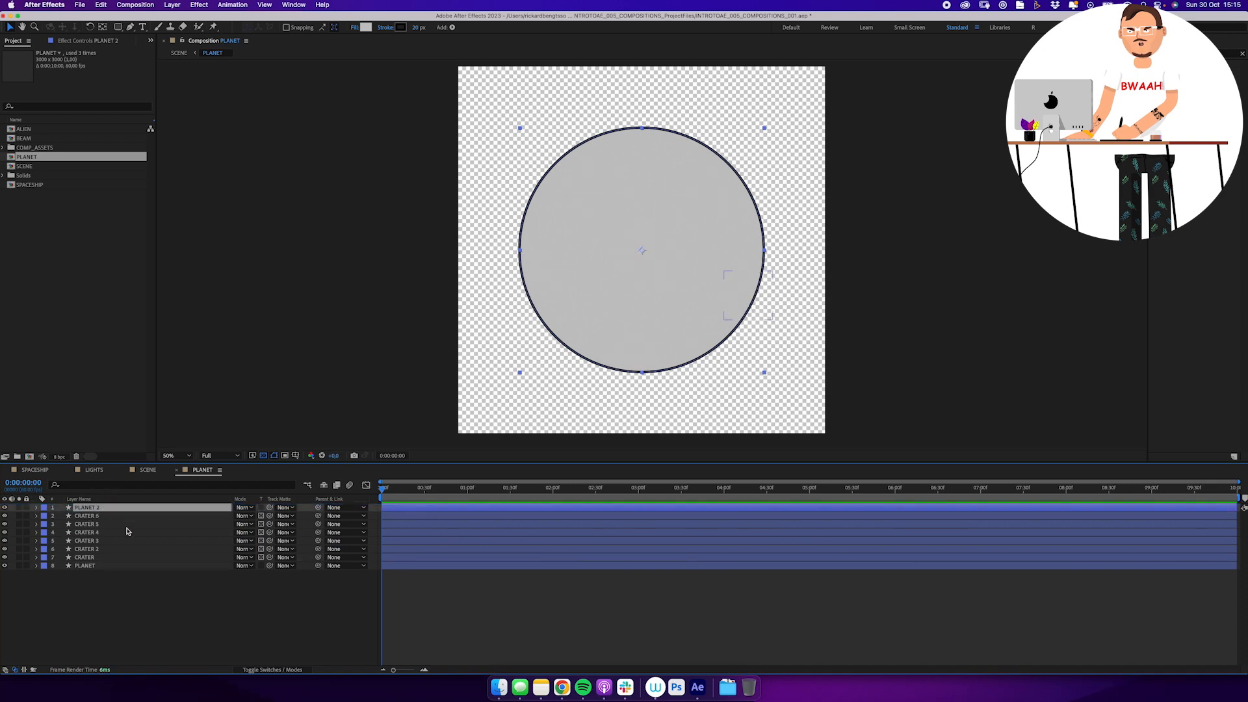
{"action": "key", "text": "Return"}
{"action": "type", "text": "PLANET OUTL"}
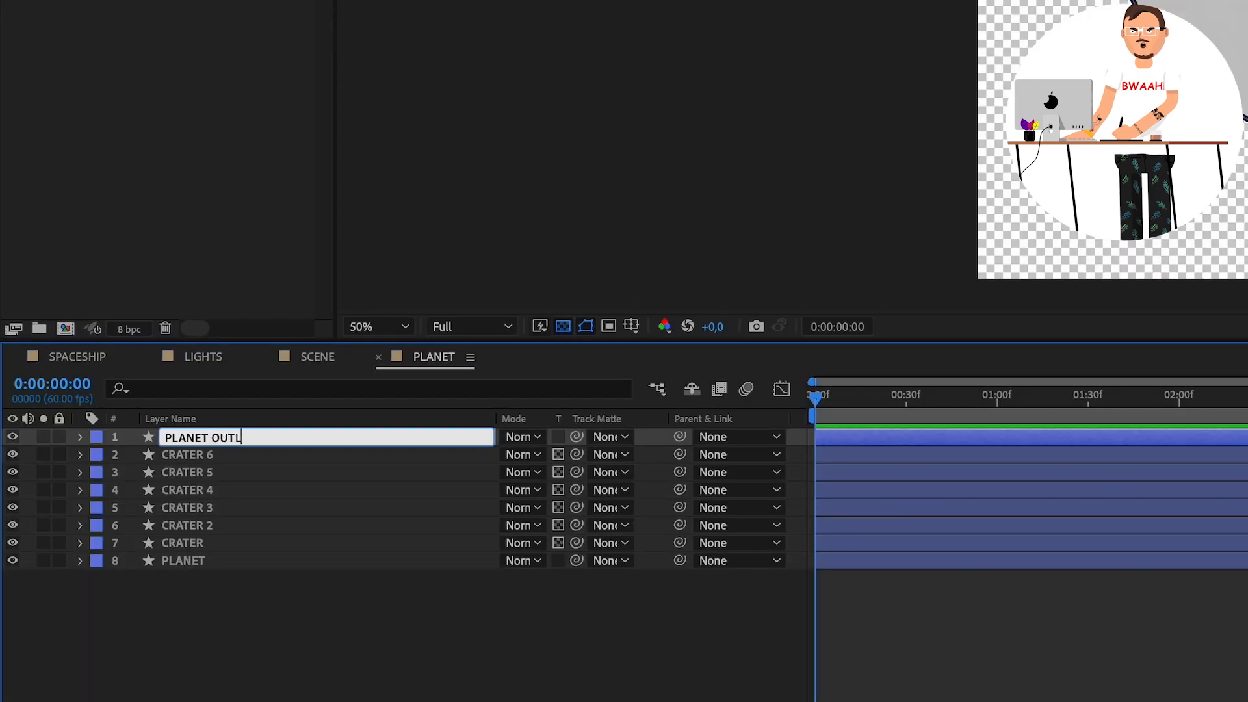
{"action": "type", "text": "INE"}
{"action": "key", "text": "Return"}
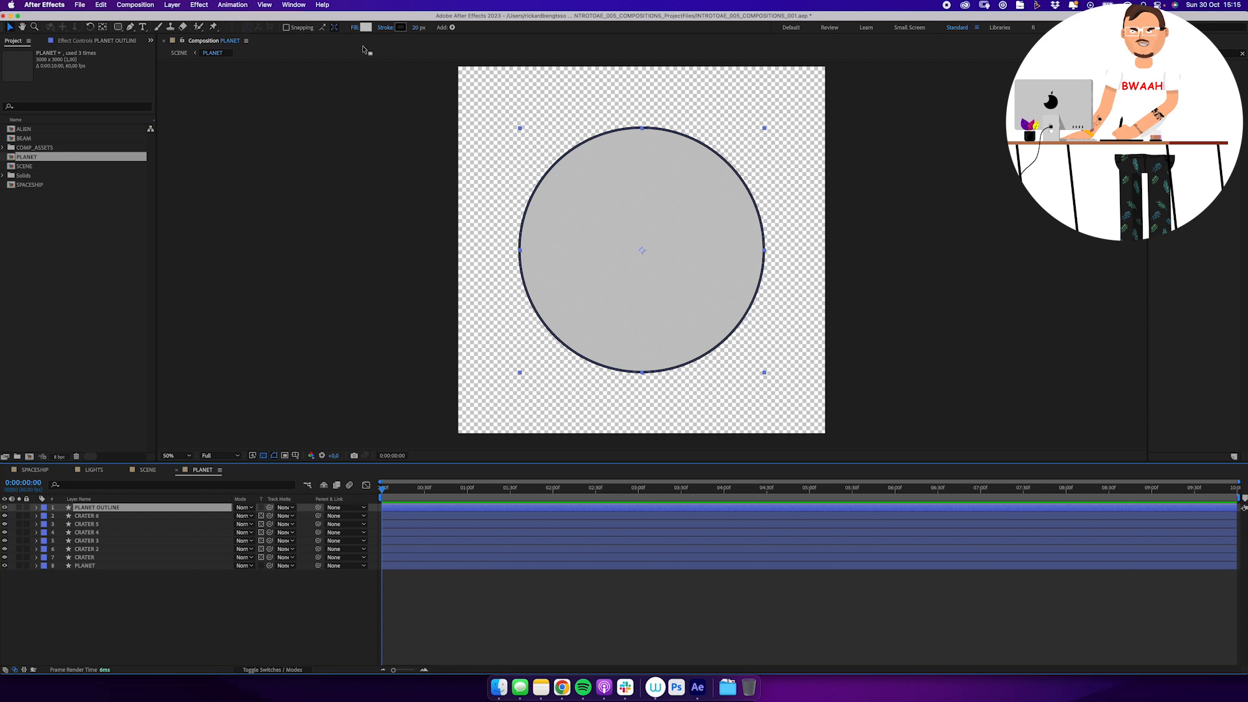
Set the PLANET OUTLINE layer's fill to None, keeping only its stroke.
{"action": "left_click", "coordinate": [354, 27]}
{"action": "left_click", "coordinate": [441, 222]}
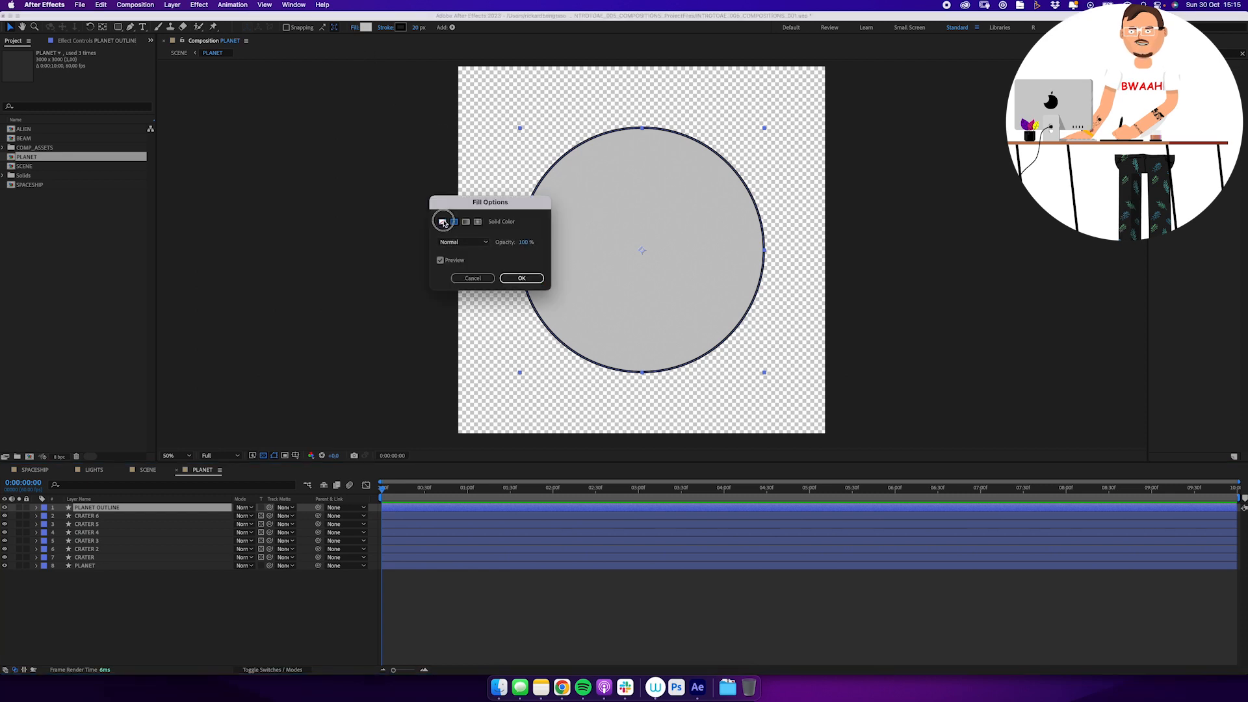
{"action": "left_click", "coordinate": [520, 278]}
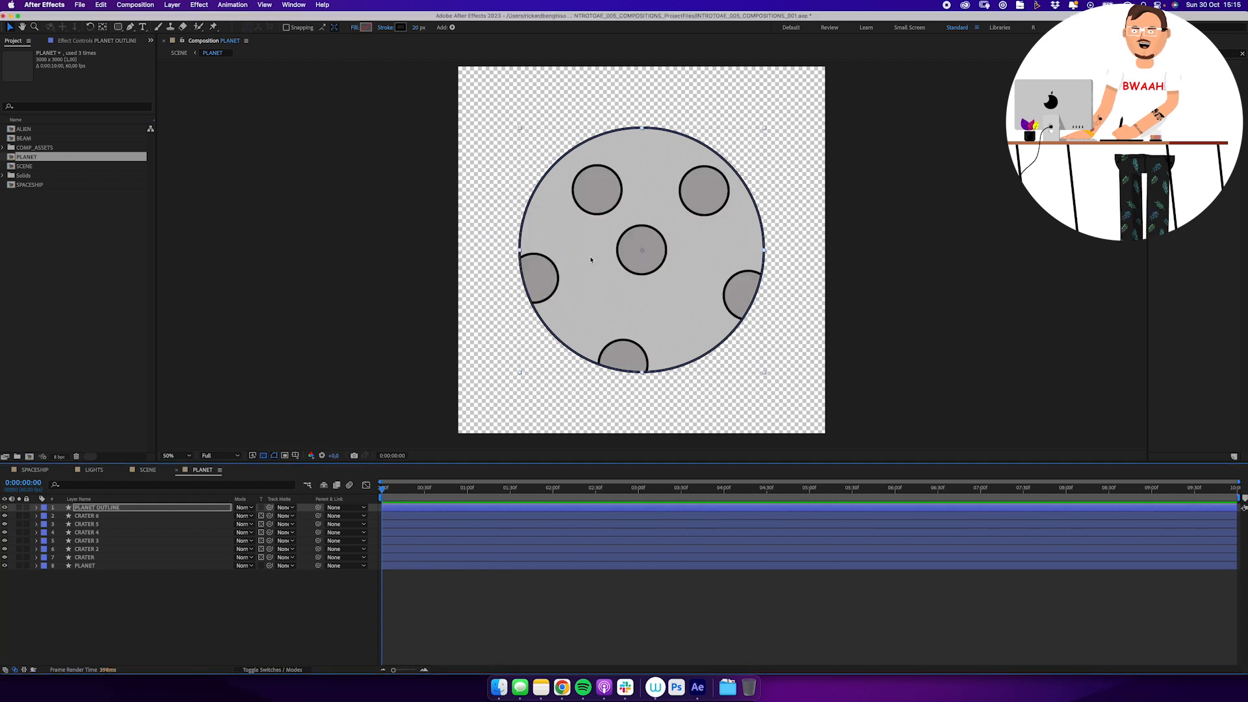
Move the outline circle off the planet as a check, and undo the move.
{"action": "left_click_drag", "start_coordinate": [591, 260], "coordinate": [563, 213]}
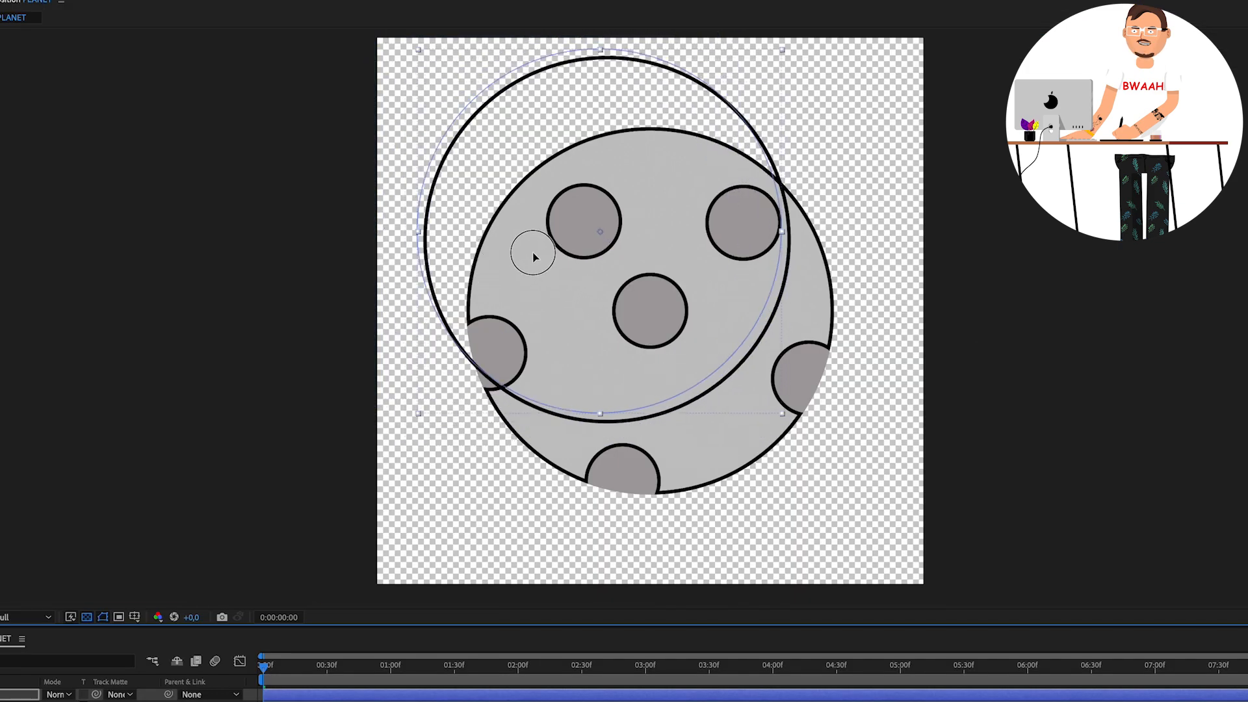
{"action": "left_click_drag", "start_coordinate": [532, 257], "coordinate": [560, 334]}
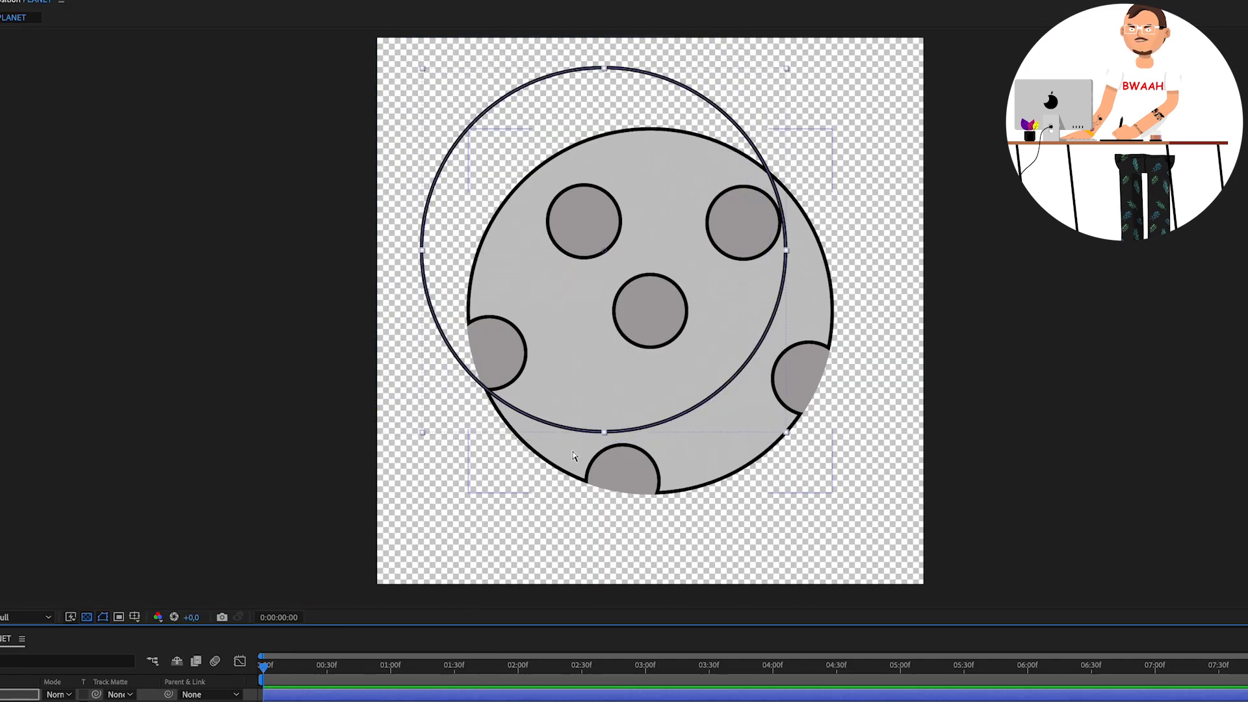
{"action": "key", "text": "ctrl+z"}
{"action": "left_click", "coordinate": [624, 700]}
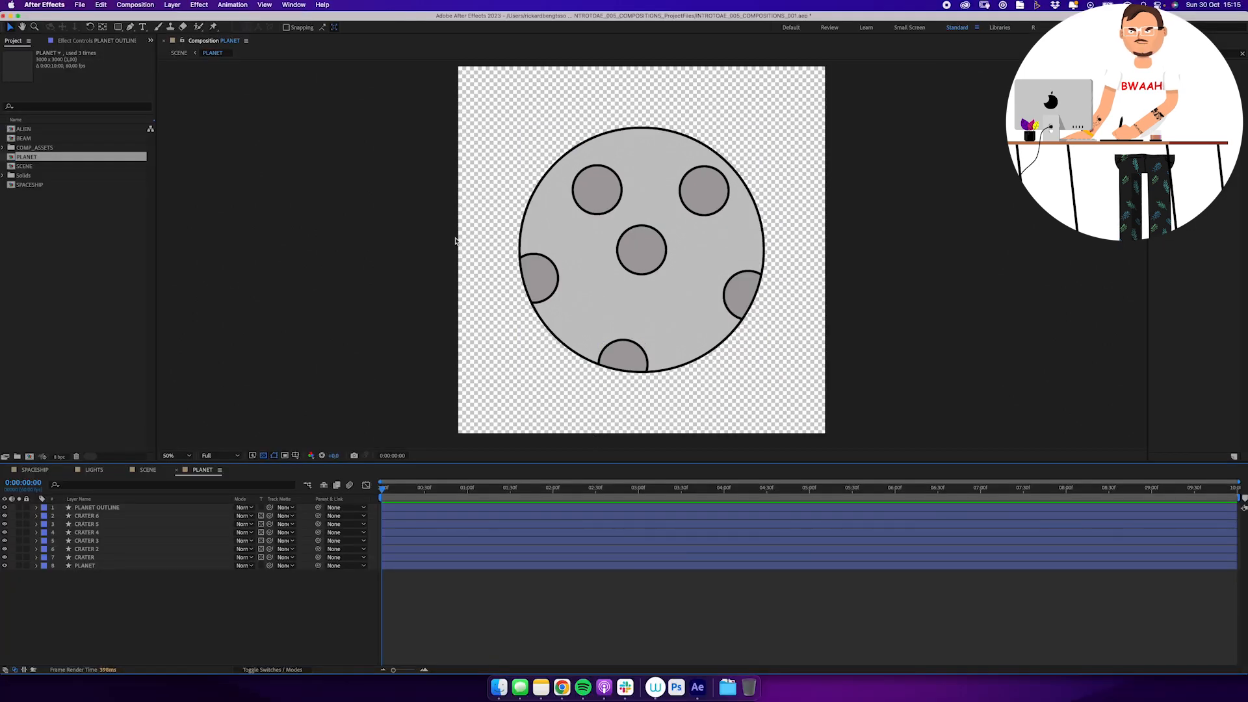
Draw a closed Pen shape on a new layer, curving inside the planet's lower-right side and enclosing the area beyond it.
{"action": "left_click", "coordinate": [131, 27]}
{"action": "left_click", "coordinate": [533, 358]}
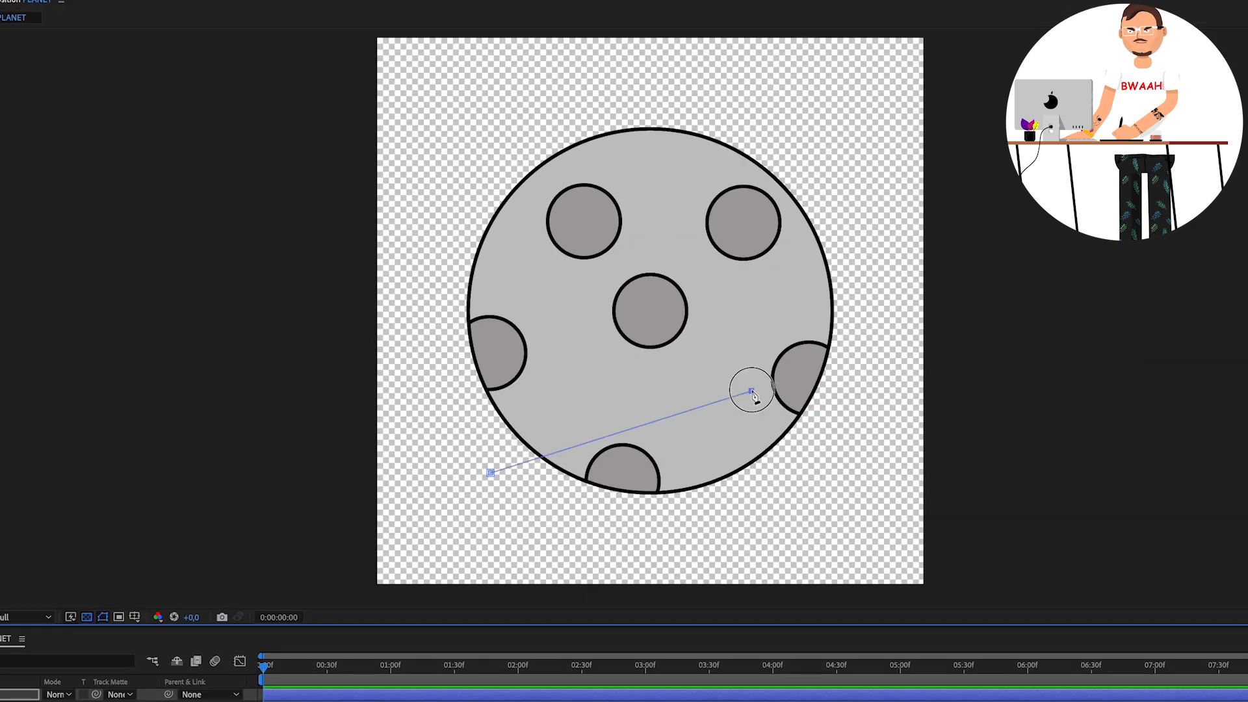
{"action": "left_click_drag", "start_coordinate": [710, 304], "coordinate": [747, 227]}
{"action": "left_click_drag", "start_coordinate": [780, 154], "coordinate": [880, 127]}
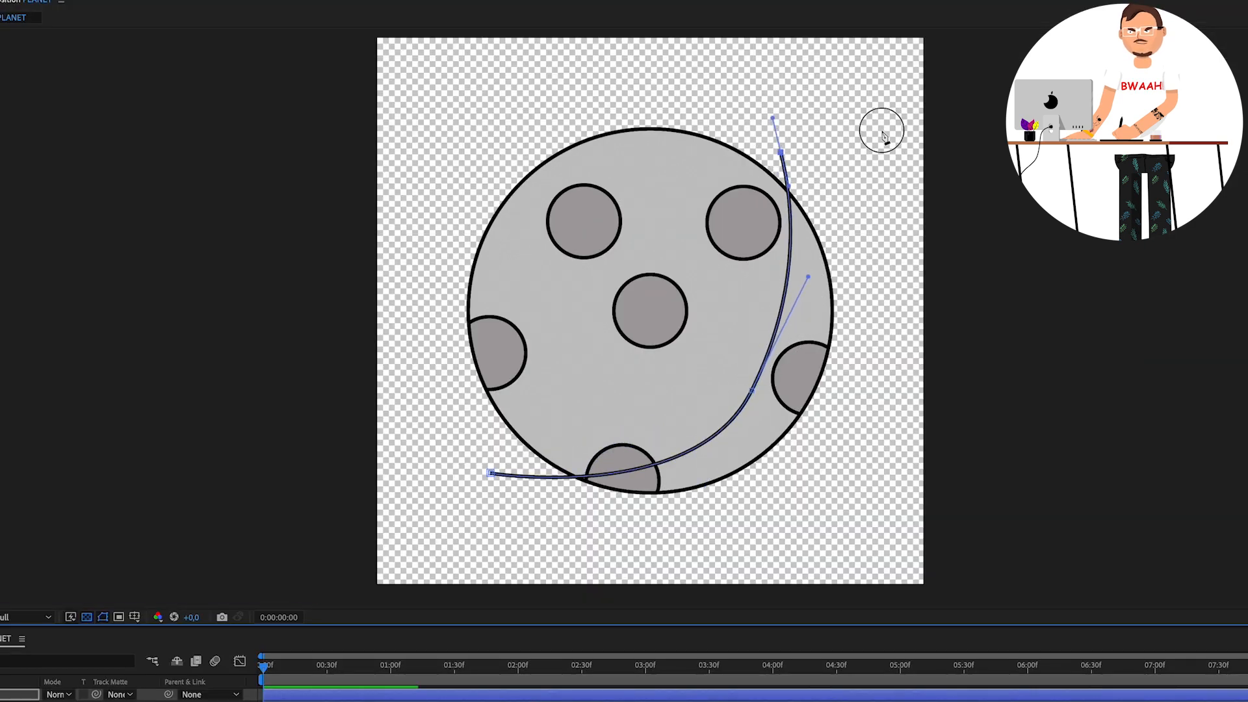
{"action": "left_click", "coordinate": [1033, 435]}
{"action": "left_click", "coordinate": [994, 594]}
{"action": "left_click", "coordinate": [478, 577]}
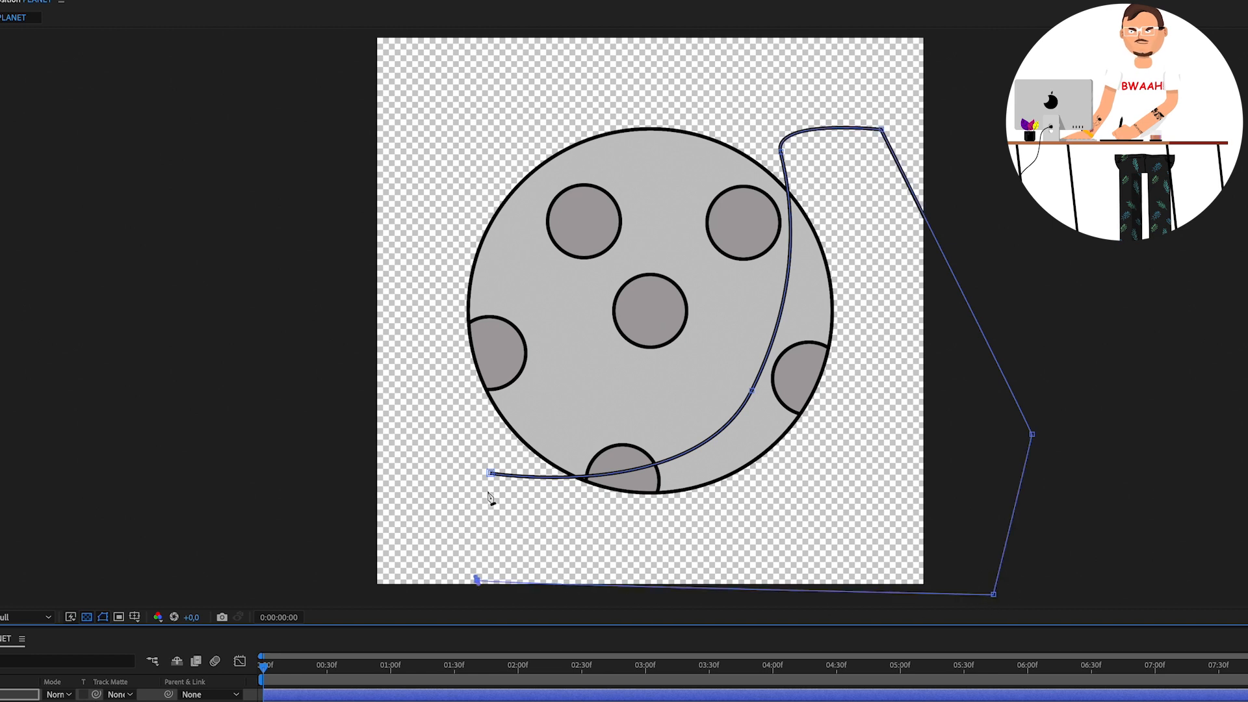
{"action": "left_click", "coordinate": [490, 474]}
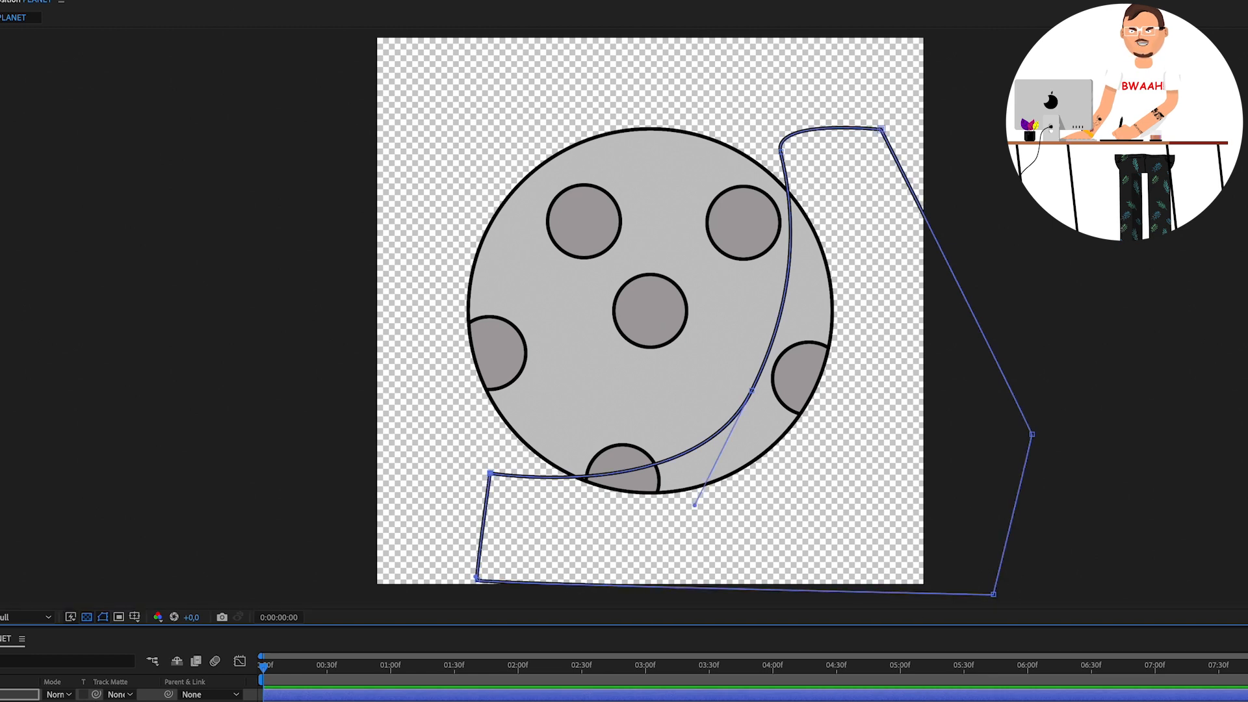
Remove the stroke from the new curved shape and fill it with black.
{"action": "left_click", "coordinate": [310, 28]}
{"action": "left_click", "coordinate": [442, 223]}
{"action": "left_click", "coordinate": [521, 278]}
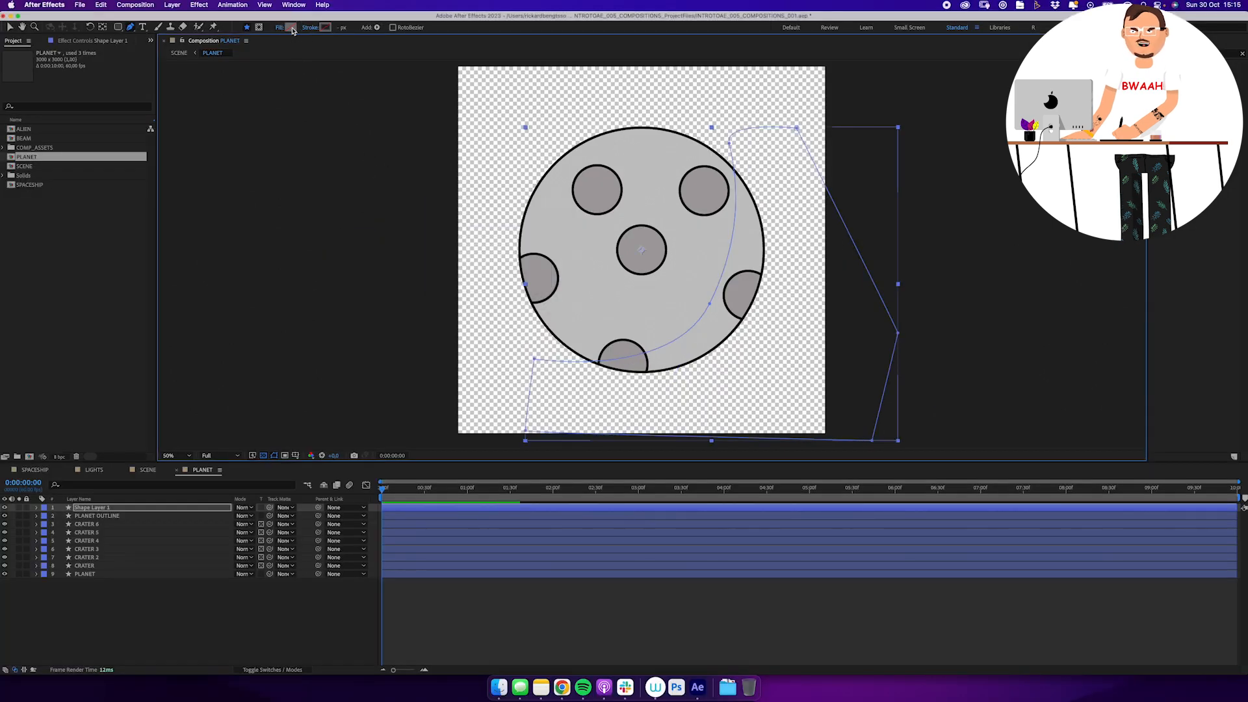
{"action": "left_click", "coordinate": [289, 27]}
{"action": "left_click_drag", "start_coordinate": [158, 228], "coordinate": [235, 299]}
{"action": "key", "text": "Return"}
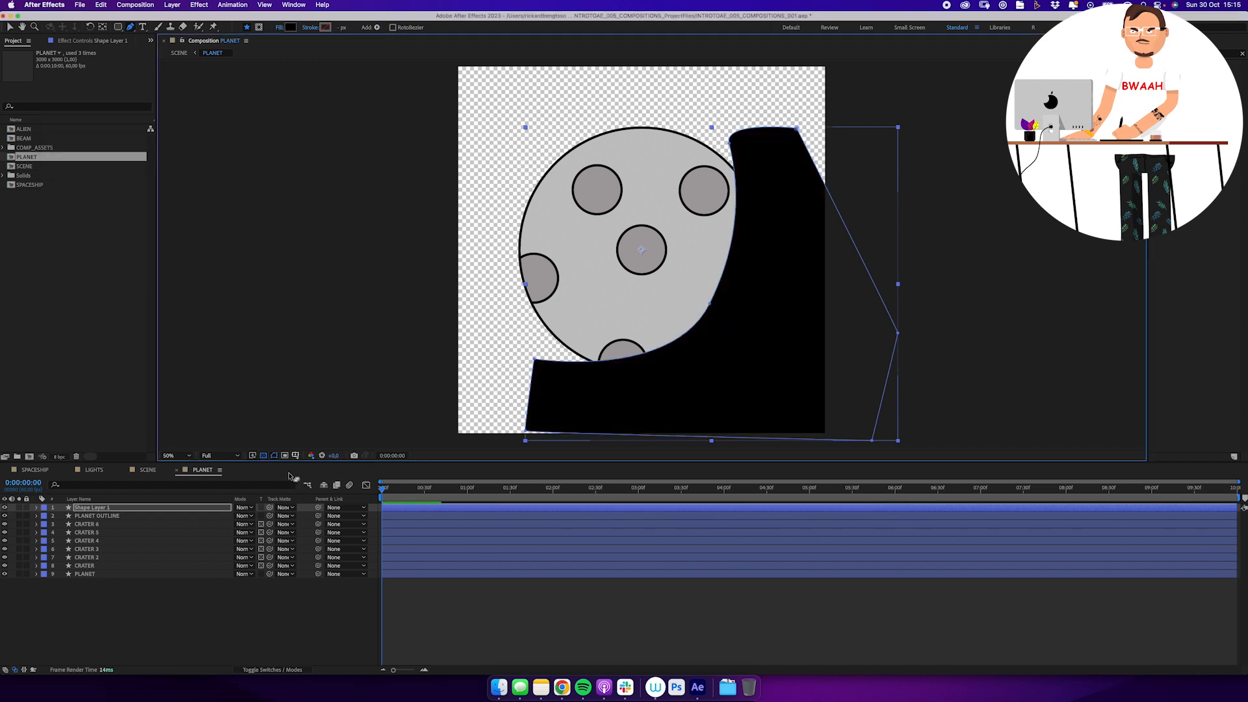
Set the black shape layer's opacity to 20% and enable Preserve Underlying Transparency on it.
{"action": "key", "text": "t"}
{"action": "left_click", "coordinate": [241, 516]}
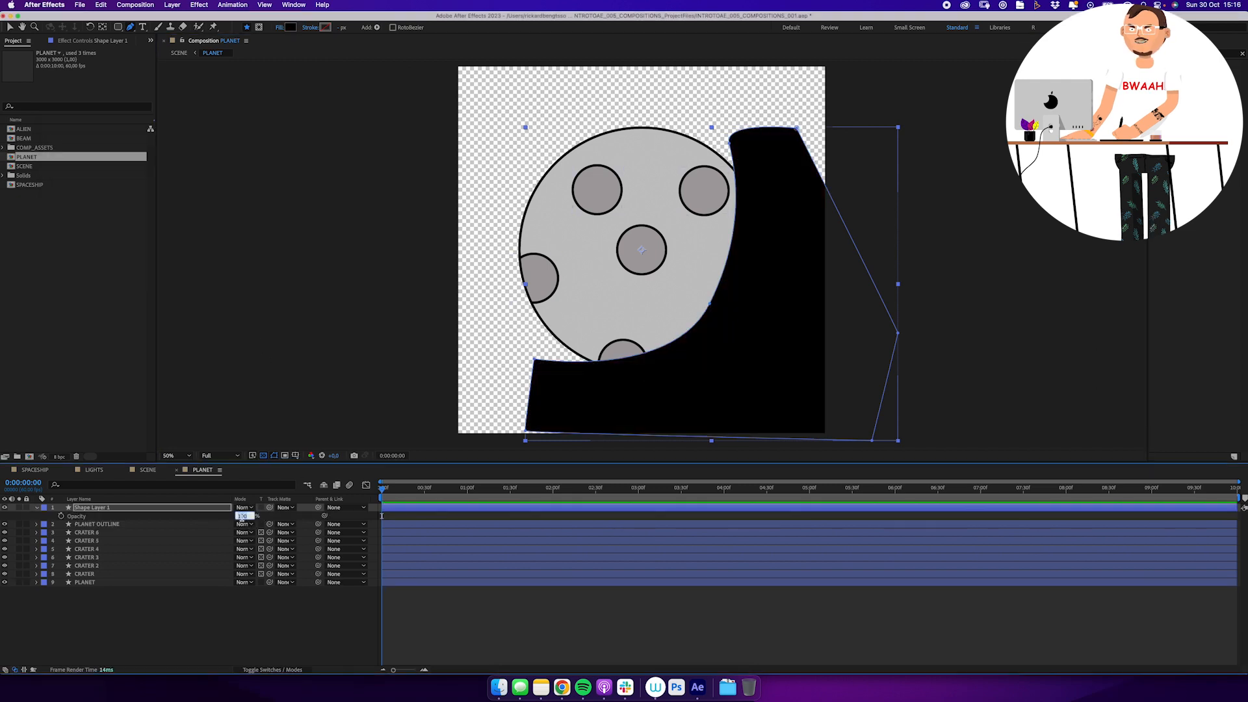
{"action": "type", "text": "20"}
{"action": "key", "text": "Return"}
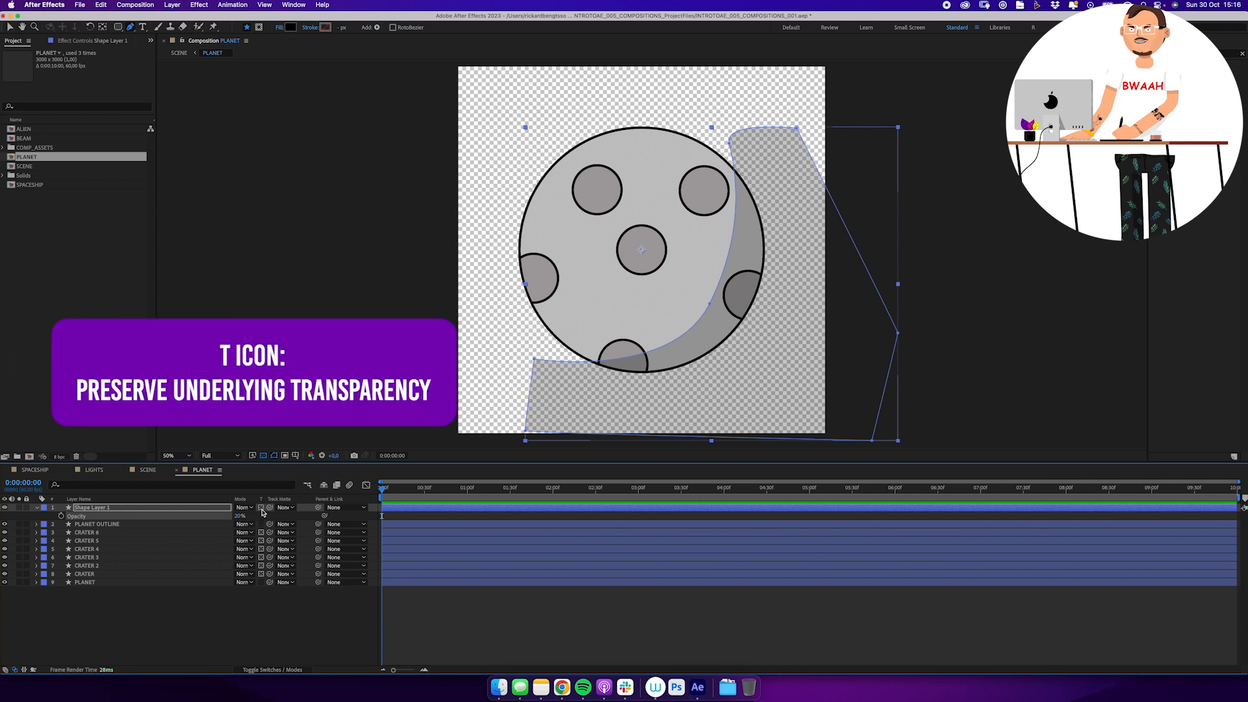
{"action": "left_click", "coordinate": [261, 508]}
Rename the shading layer SHADOW and shift the middle point of its curve slightly inward on the planet.
{"action": "key", "text": "Return"}
{"action": "type", "text": "SH"}
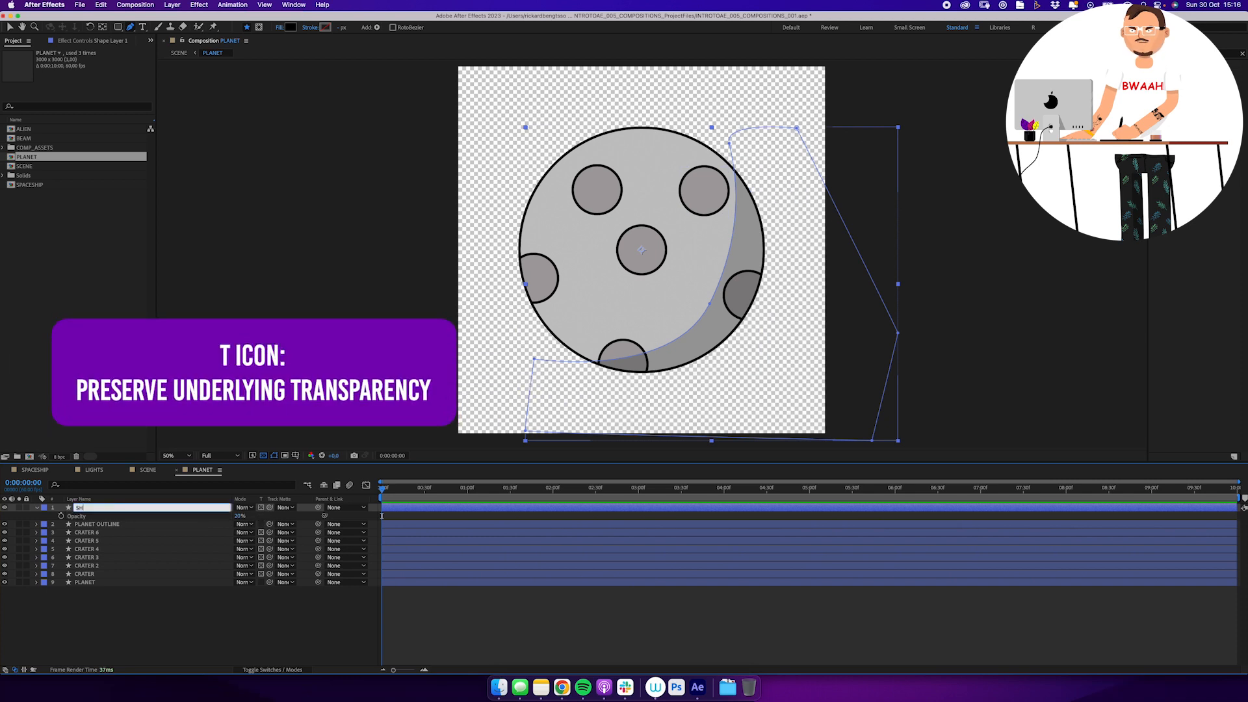
{"action": "type", "text": "ADOW"}
{"action": "key", "text": "Return"}
{"action": "left_click", "coordinate": [707, 303]}
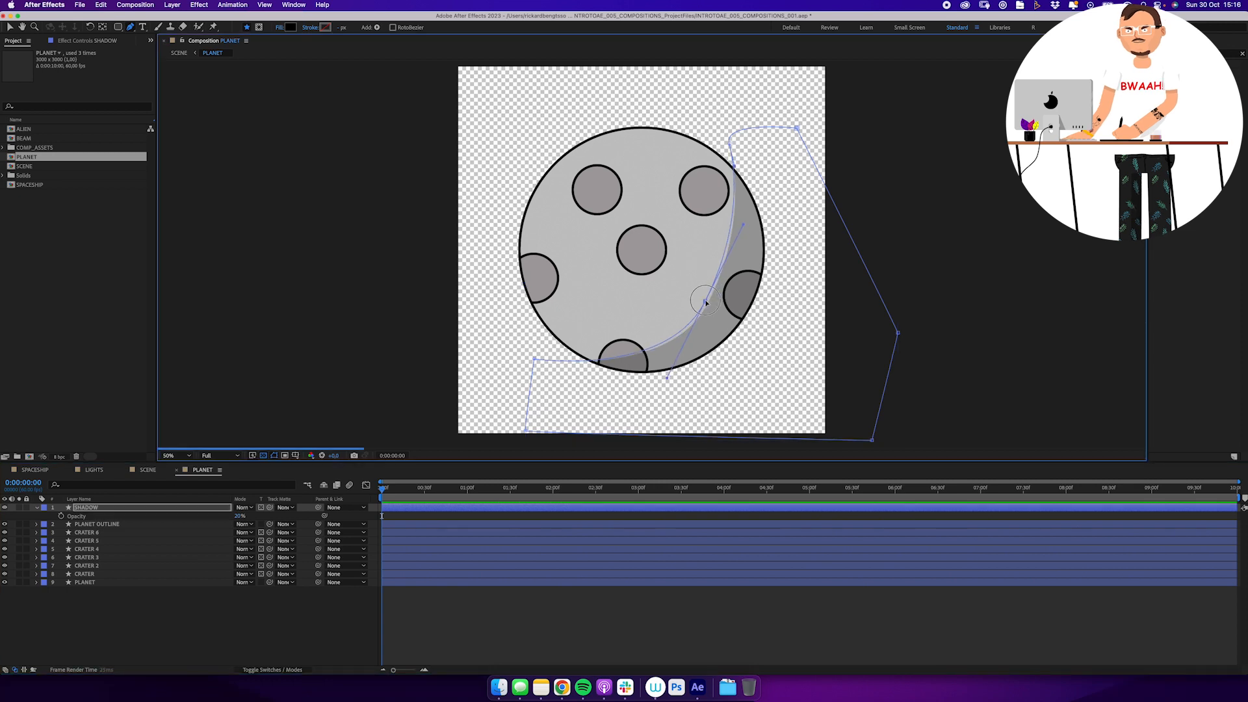
{"action": "key", "text": "v"}
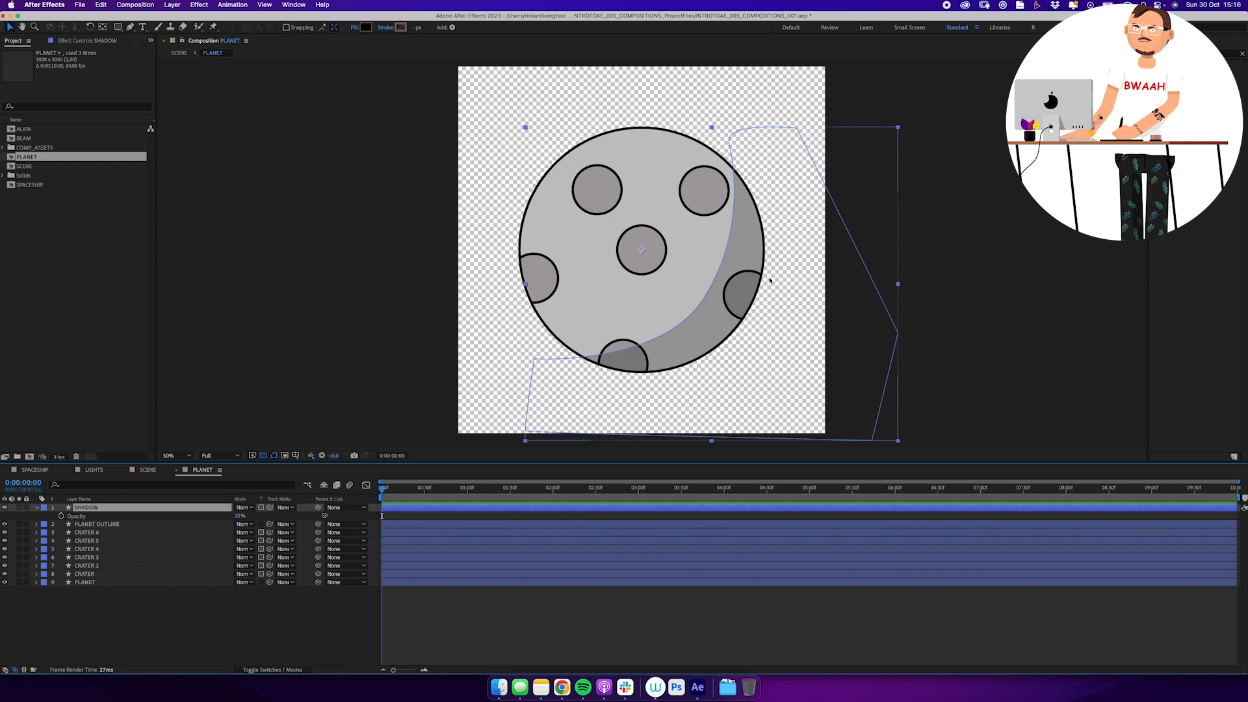
Apply Fast Box Blur to the SHADOW layer and, with mask and shape paths hidden, increase its Blur Radius.
{"action": "left_click", "coordinate": [1194, 54]}
{"action": "type", "text": "fast"}
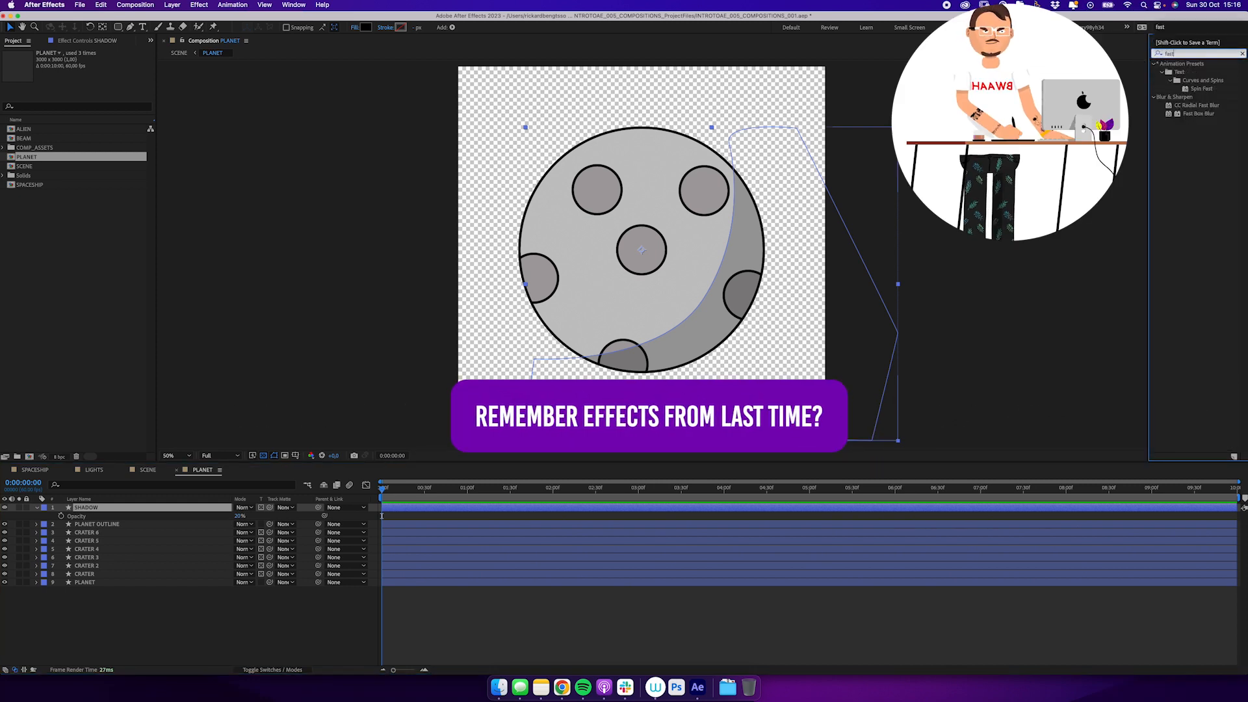
{"action": "double_click", "coordinate": [1199, 114]}
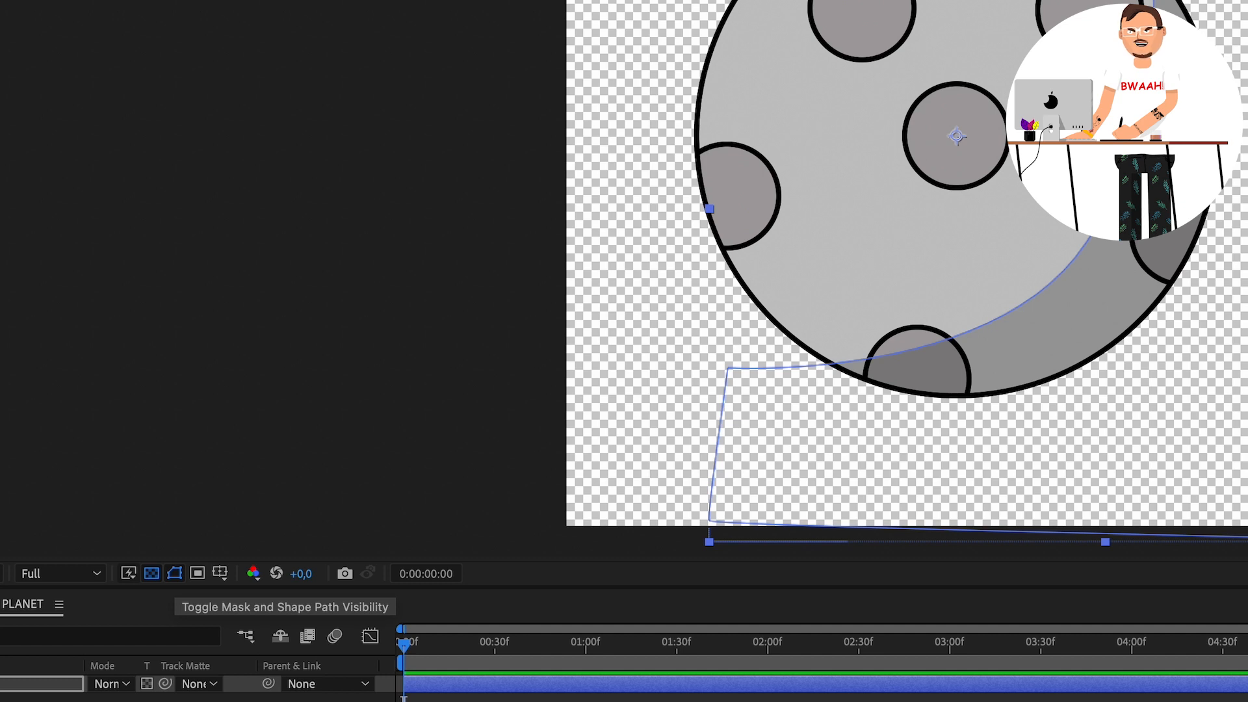
{"action": "left_click", "coordinate": [174, 572]}
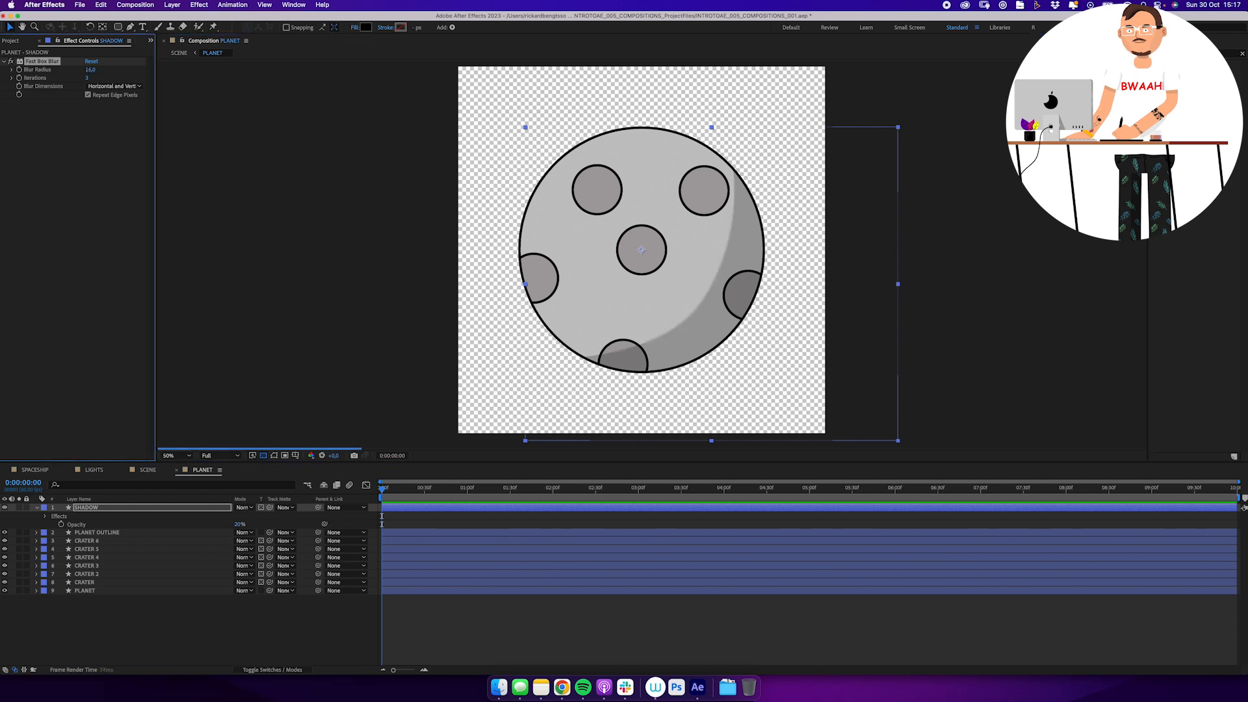
{"action": "left_click_drag", "start_coordinate": [90, 70], "coordinate": [106, 70]}
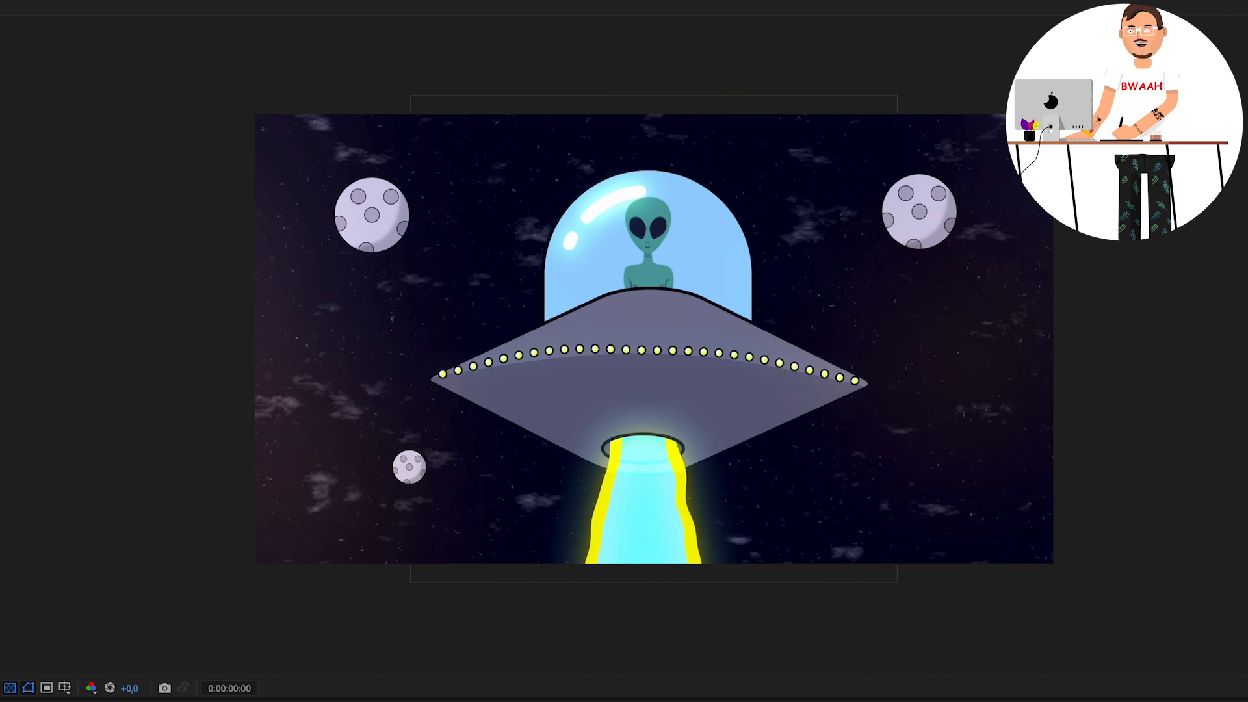
Draw a gray circle to the right of the spaceship's beam directly in the SCENE composition, then duplicate it and move it.
{"action": "left_click_drag", "start_coordinate": [942, 417], "coordinate": [1016, 493]}
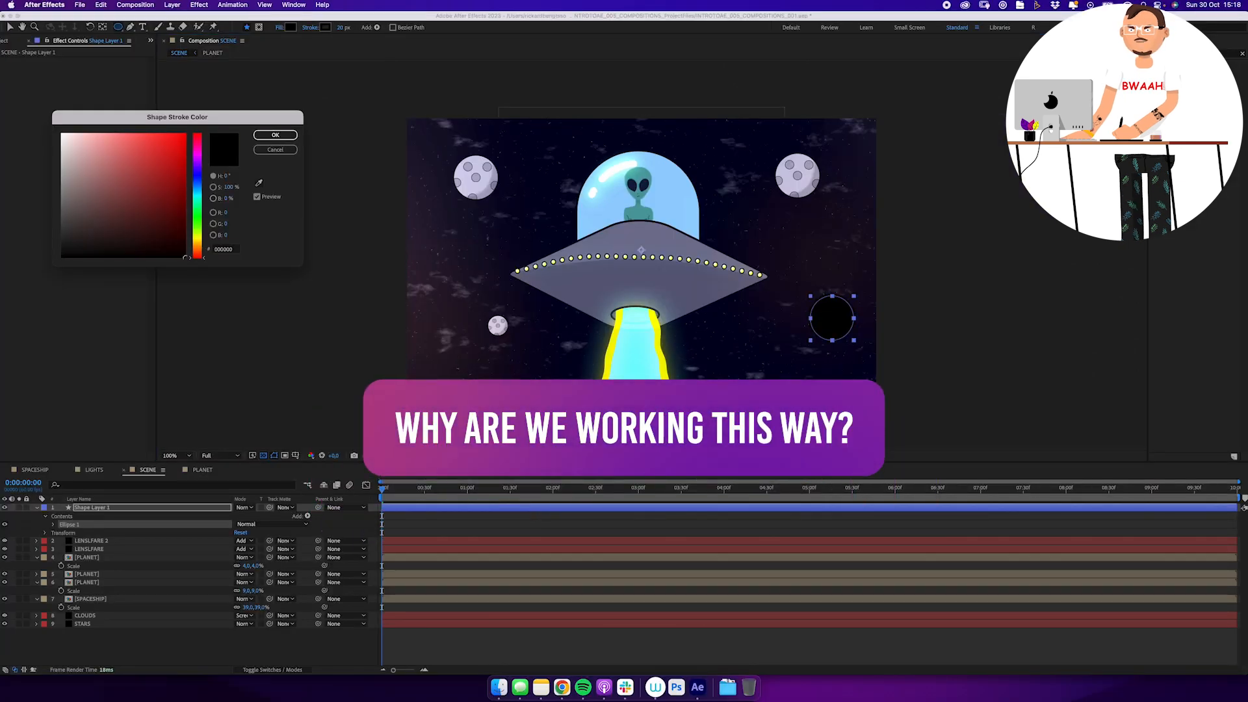
{"action": "left_click_drag", "start_coordinate": [62, 257], "coordinate": [62, 173]}
{"action": "key", "text": "Return"}
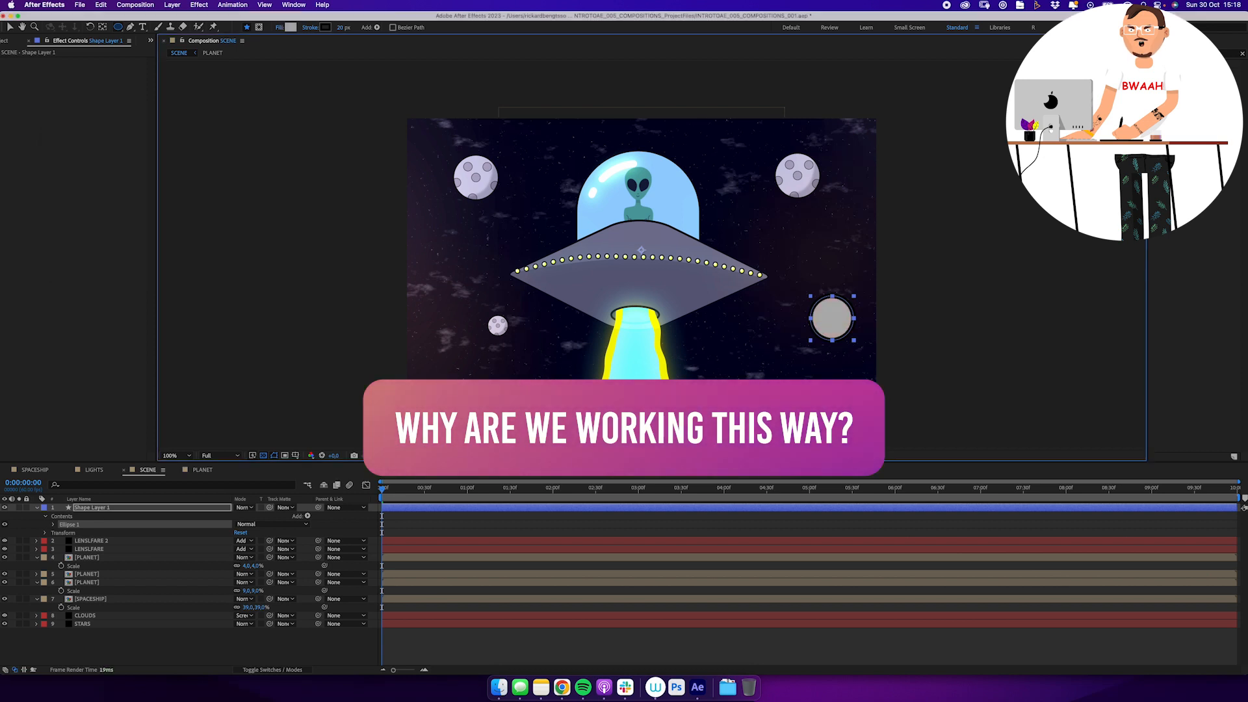
{"action": "left_click", "coordinate": [62, 516]}
{"action": "key", "text": "v"}
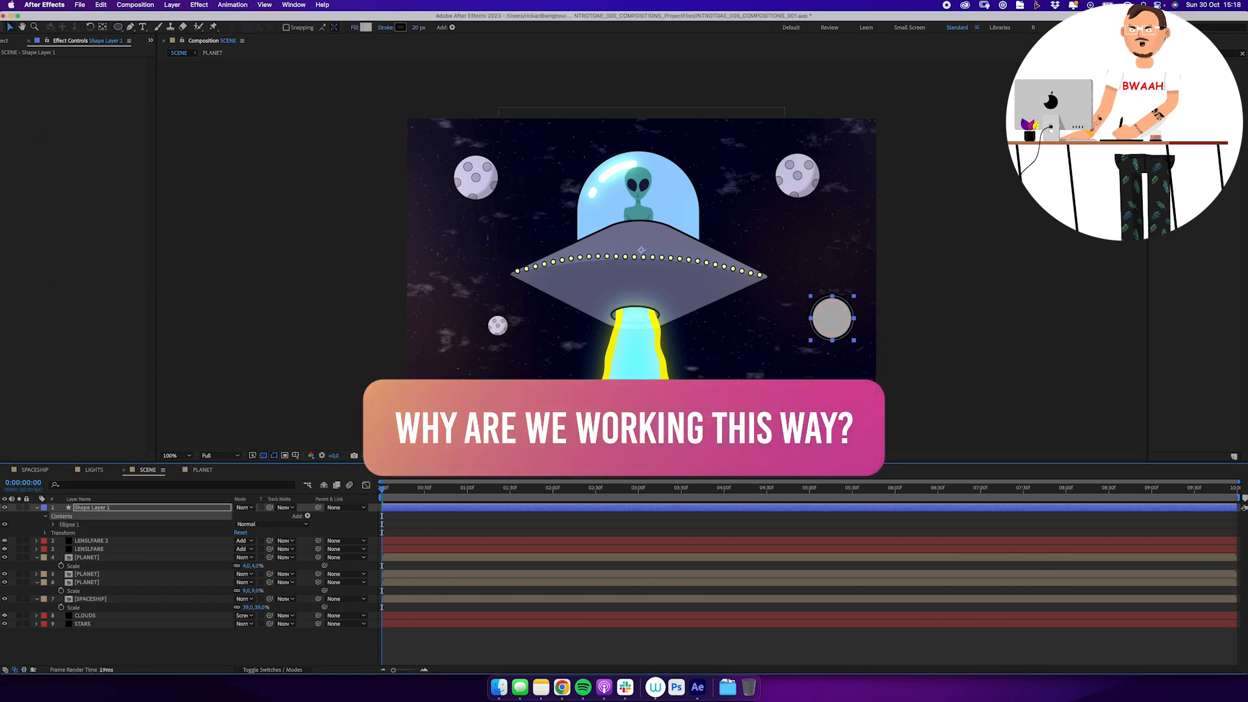
{"action": "key", "text": "ctrl+d"}
{"action": "left_click_drag", "start_coordinate": [832, 318], "coordinate": [744, 210]}
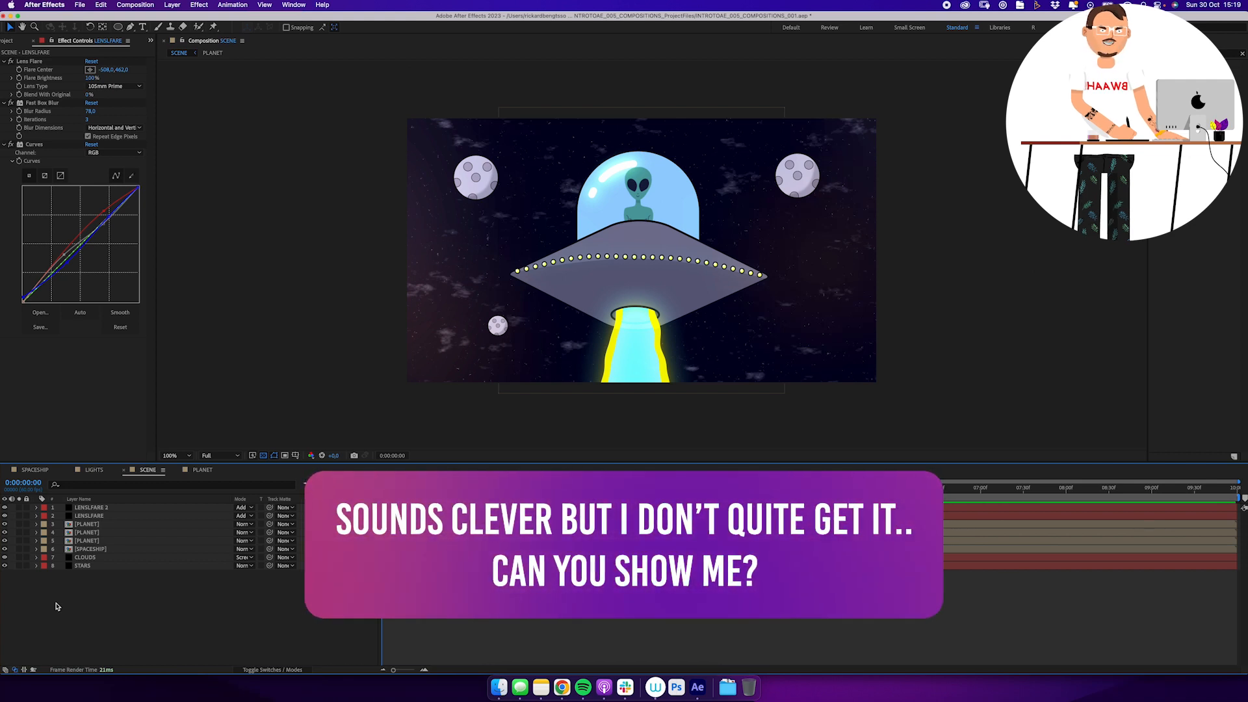
Rename the PLANET composition in the project as PLANET 1 and duplicate it.
{"action": "key", "text": "super+0"}
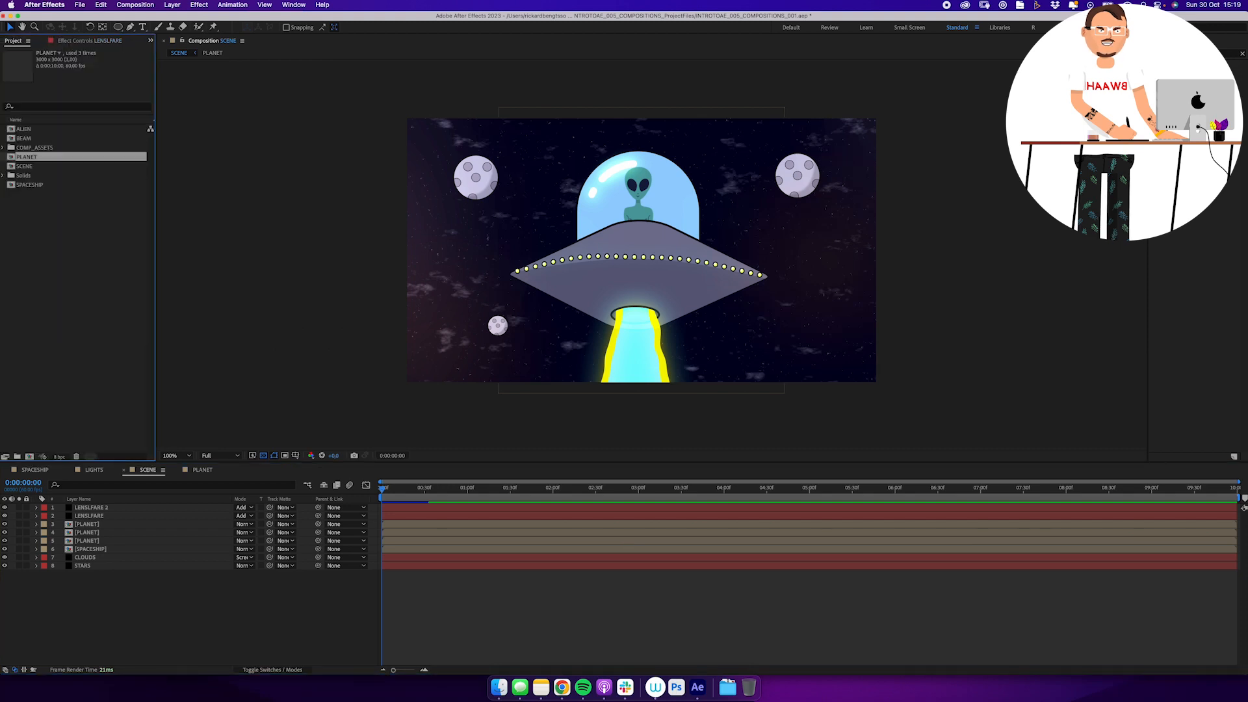
{"action": "key", "text": "Return"}
{"action": "type", "text": "1"}
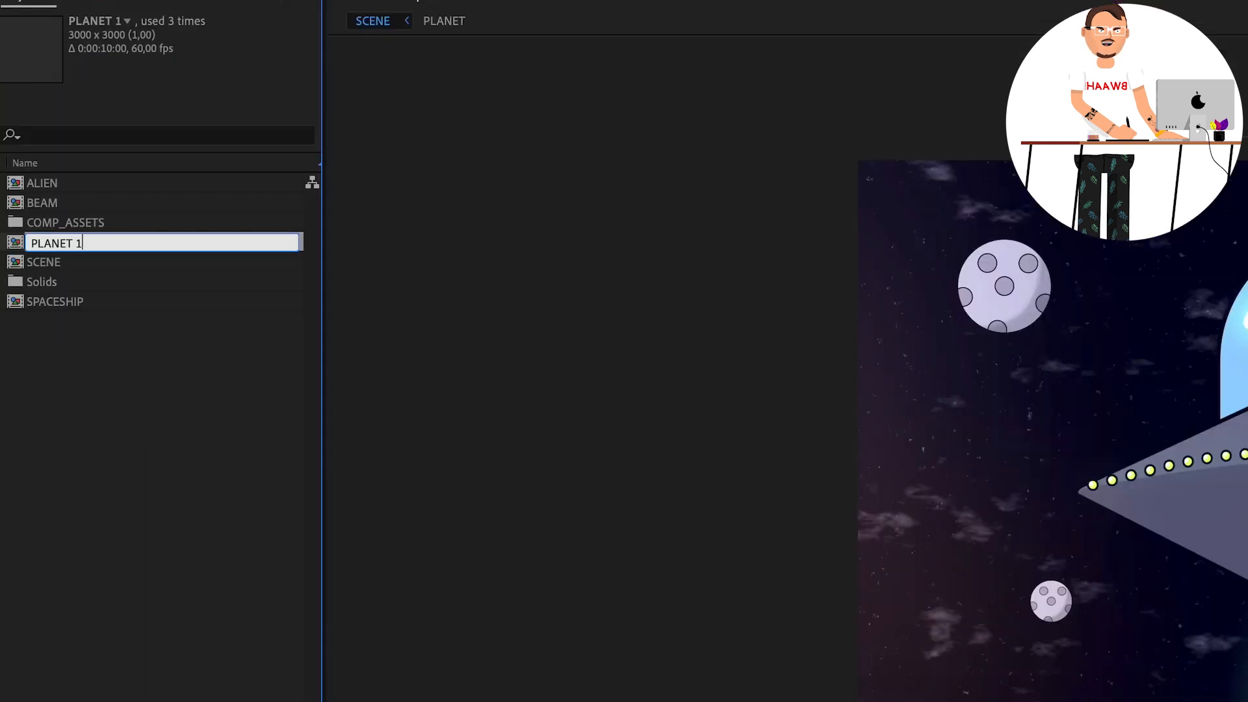
{"action": "key", "text": "Return"}
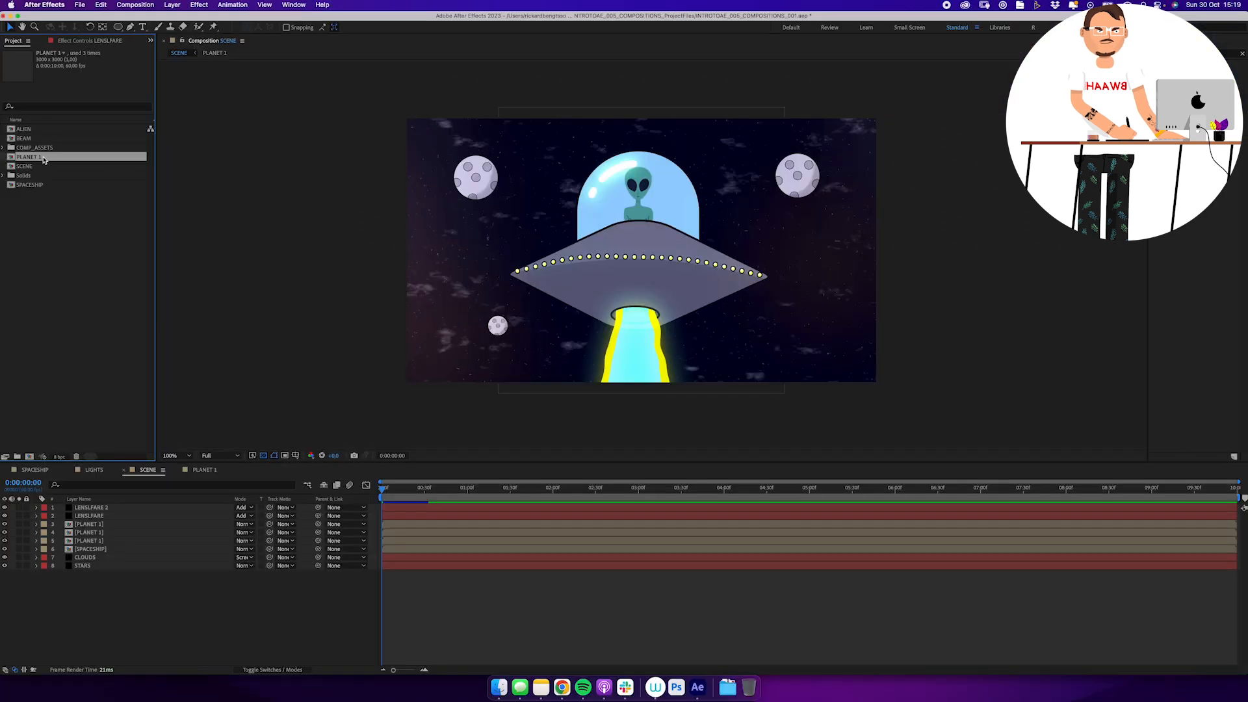
{"action": "key", "text": "super+d"}
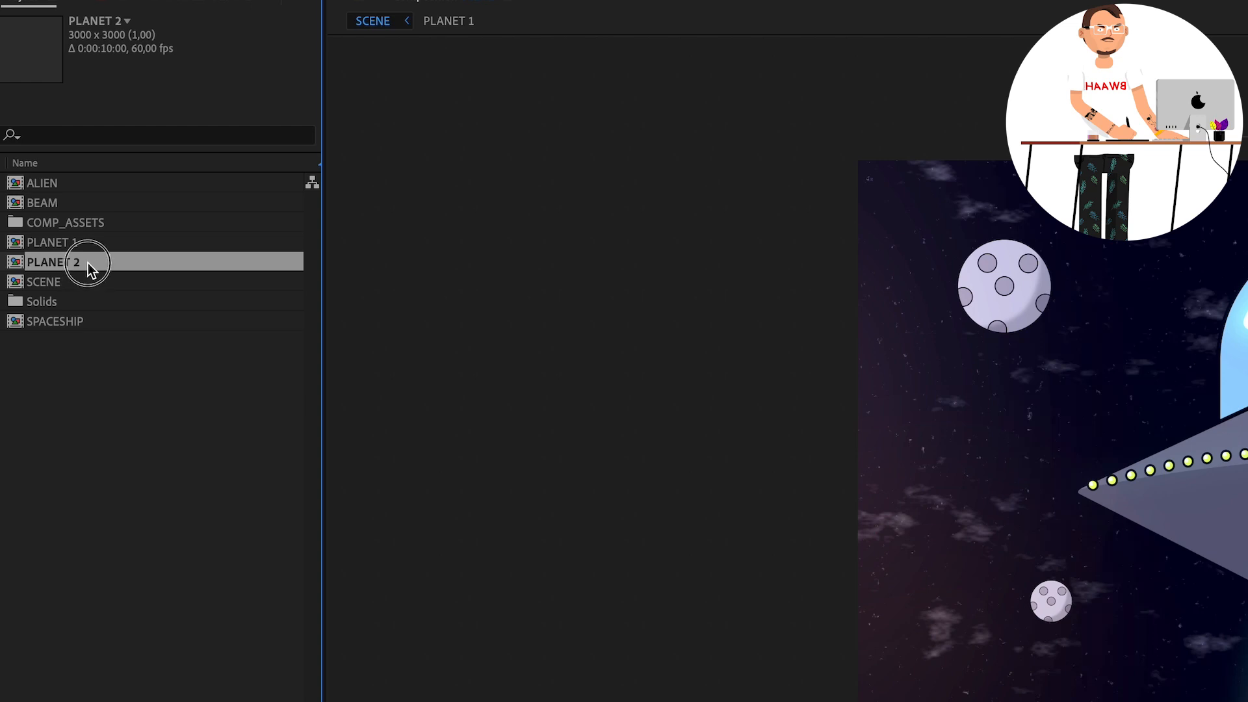
Open the PLANET 2 composition and delete all of its crater layers.
{"action": "double_click", "coordinate": [88, 262]}
{"action": "left_click", "coordinate": [35, 512]}
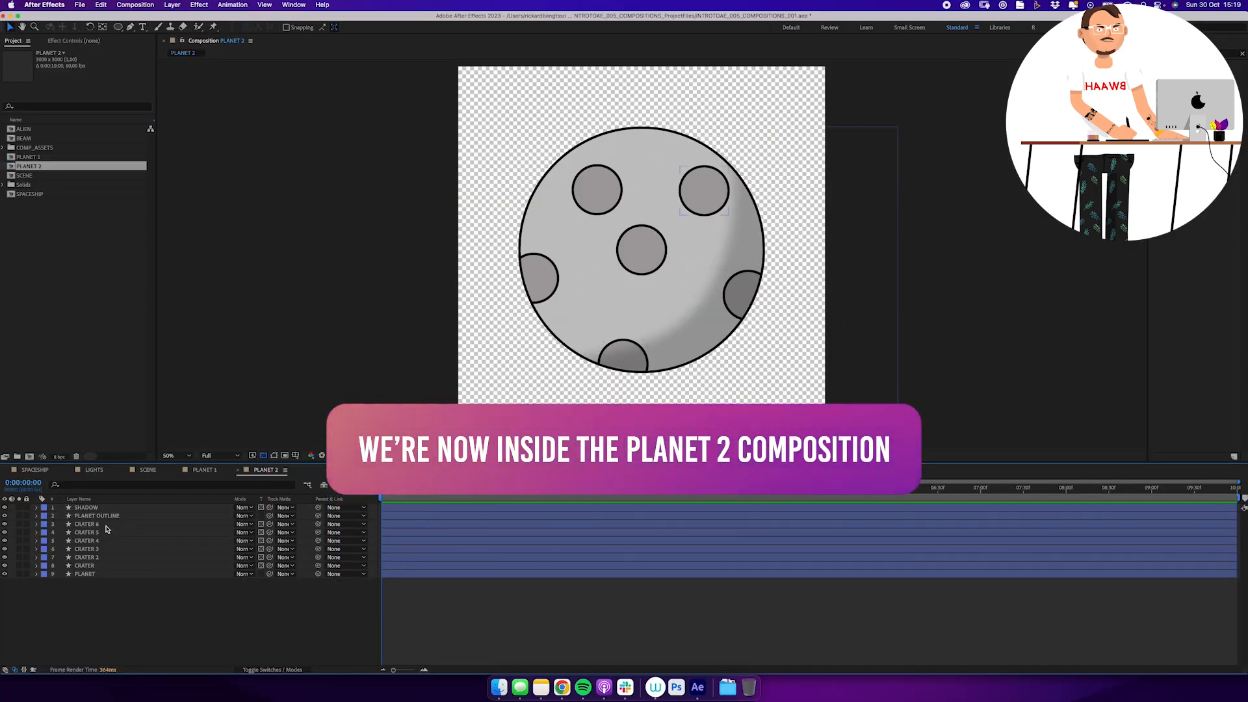
{"action": "left_click", "coordinate": [106, 525]}
{"action": "left_click", "coordinate": [101, 566], "text": "shift"}
{"action": "key", "text": "Delete"}
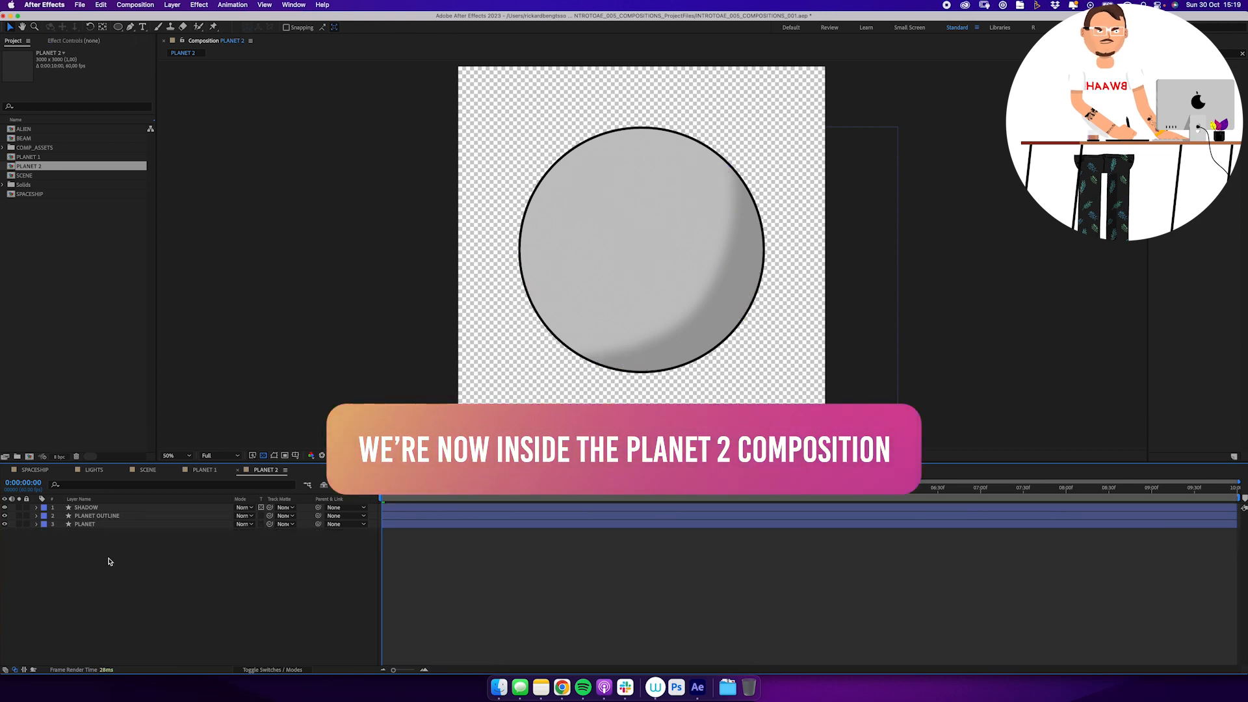
Change the fill color of the PLANET layer in PLANET 2 to a bright blue.
{"action": "left_click", "coordinate": [88, 524]}
{"action": "left_click", "coordinate": [365, 28]}
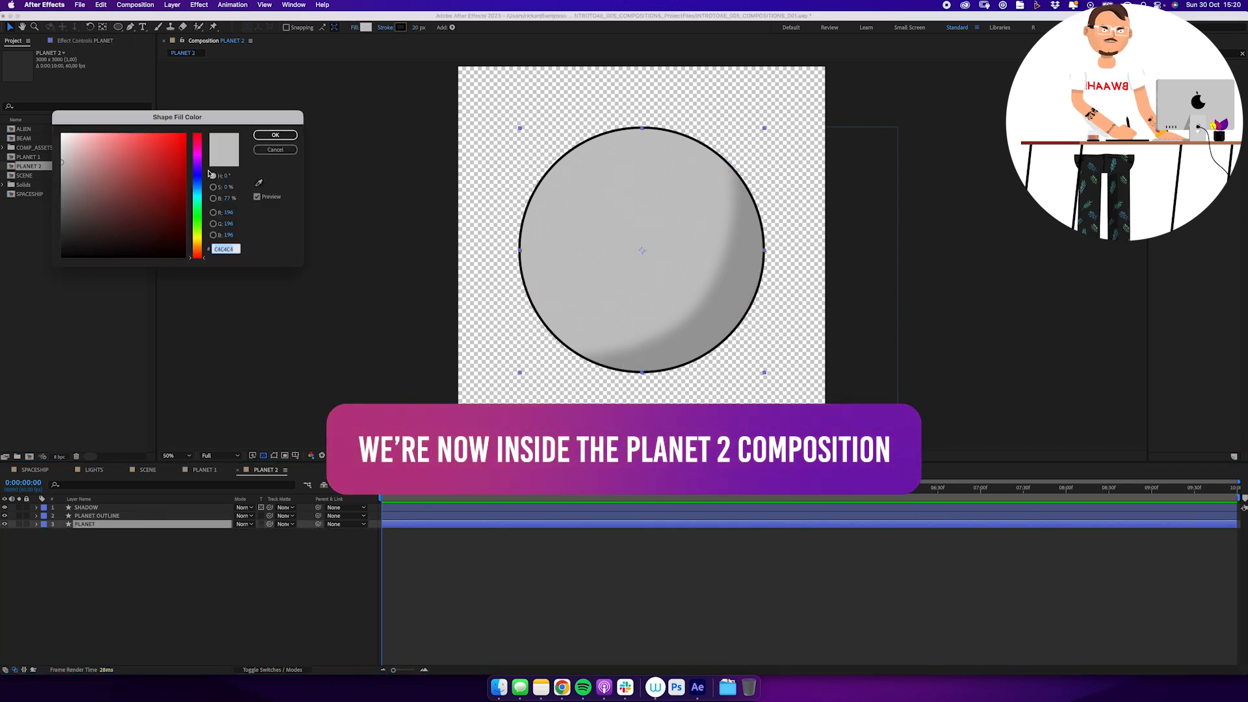
{"action": "left_click", "coordinate": [197, 184]}
{"action": "left_click", "coordinate": [147, 153]}
{"action": "left_click", "coordinate": [274, 135]}
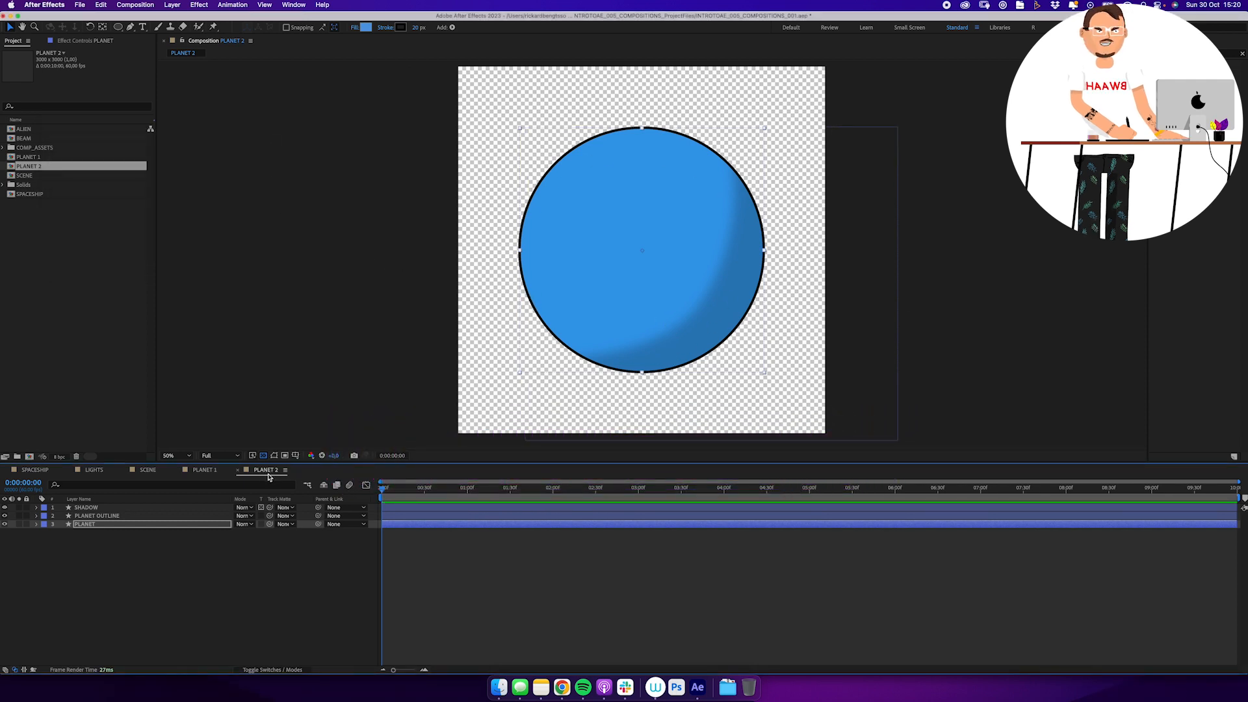
In the SCENE composition, replace the small PLANET 1 layer beside the beam with the PLANET 2 composition.
{"action": "left_click", "coordinate": [165, 471]}
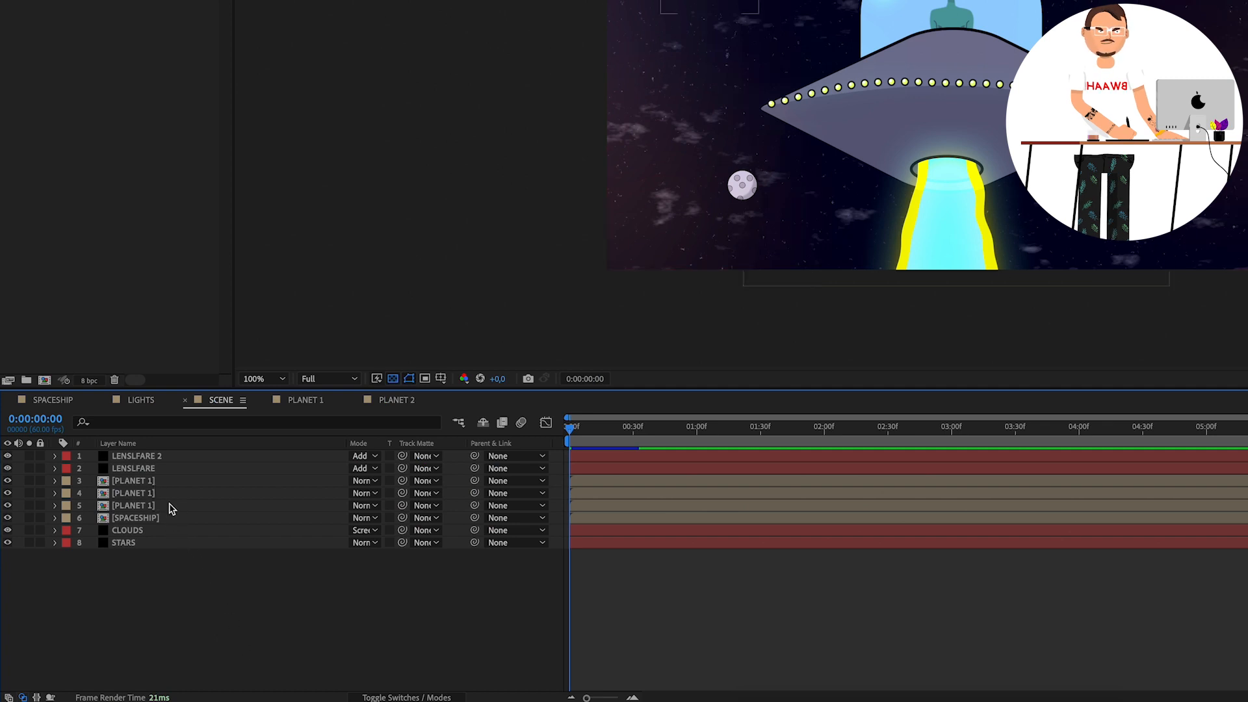
{"action": "left_click", "coordinate": [152, 483]}
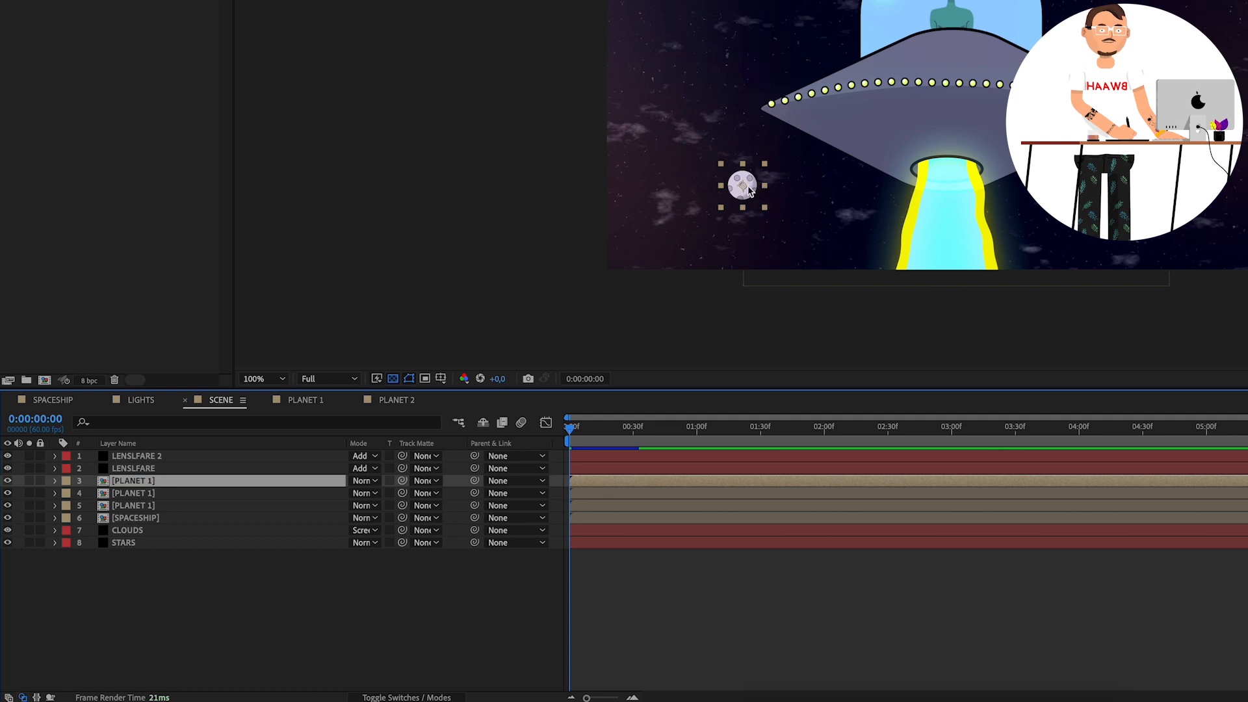
{"action": "left_click", "coordinate": [64, 87]}
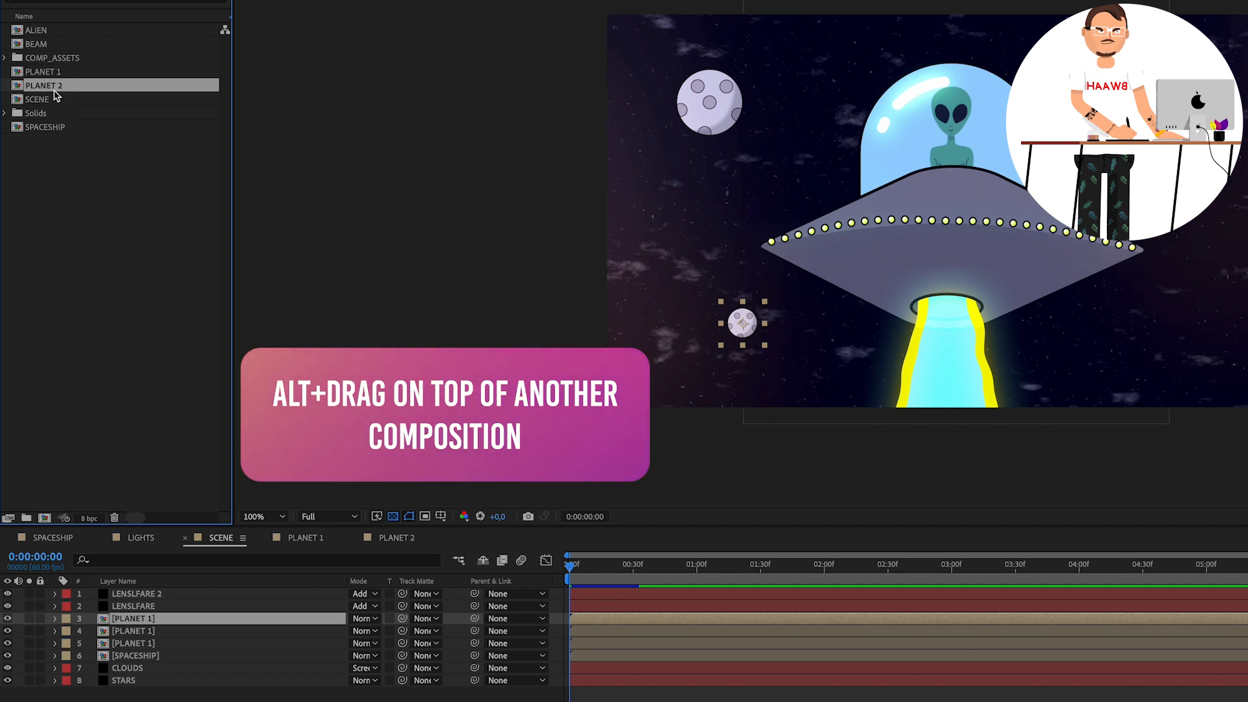
{"action": "left_click_drag", "start_coordinate": [64, 87], "coordinate": [149, 622]}
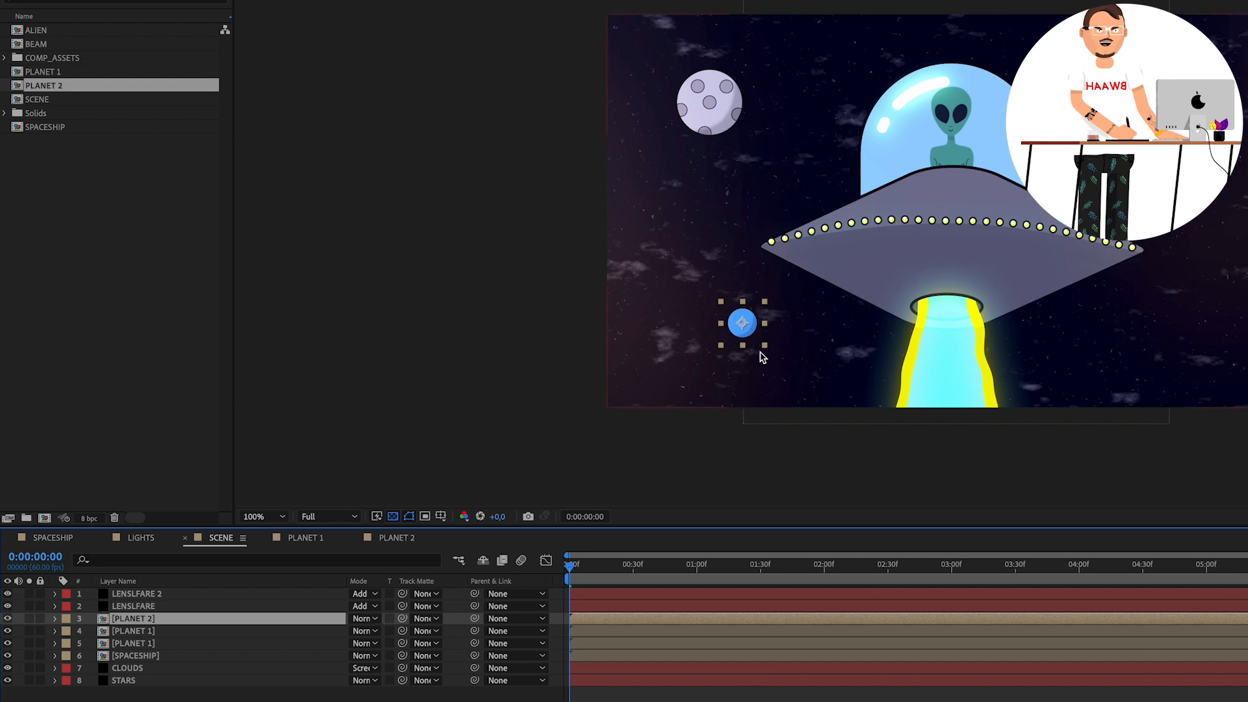
{"action": "key", "text": "space"}
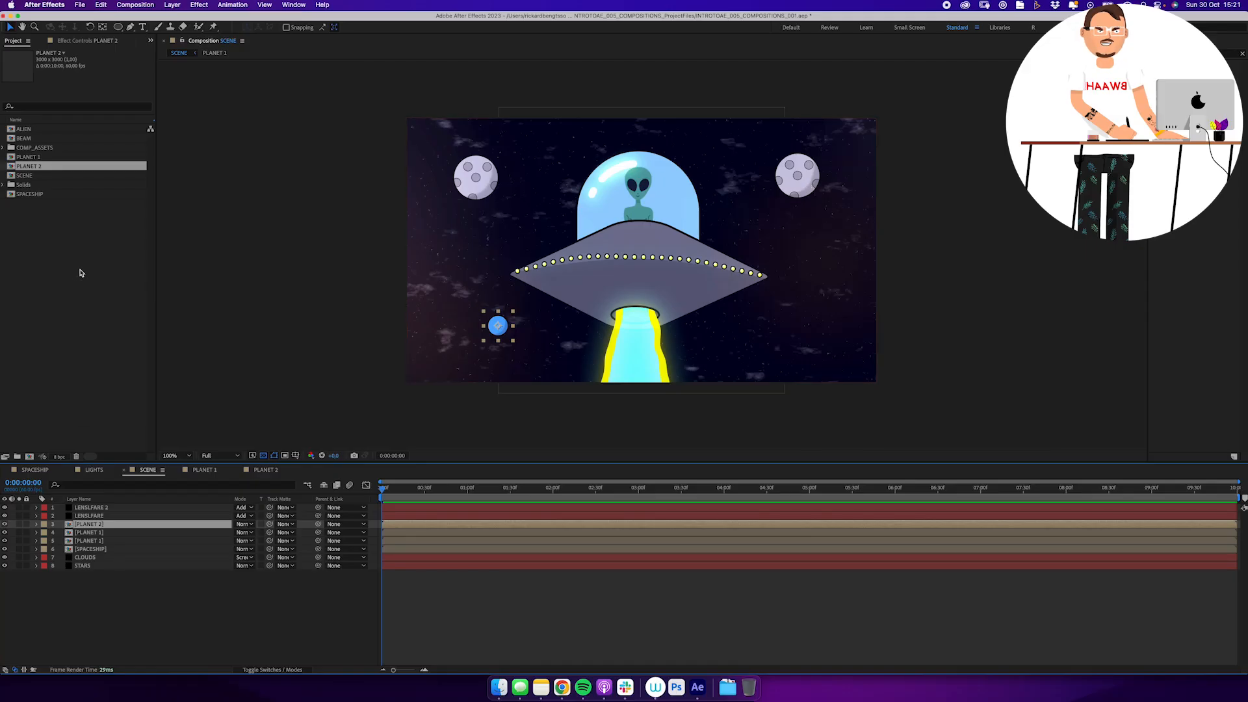
Create a new 3000 x 3000 px composition named SATELITE at 60 fps, lasting 10 seconds.
{"action": "left_click", "coordinate": [82, 271]}
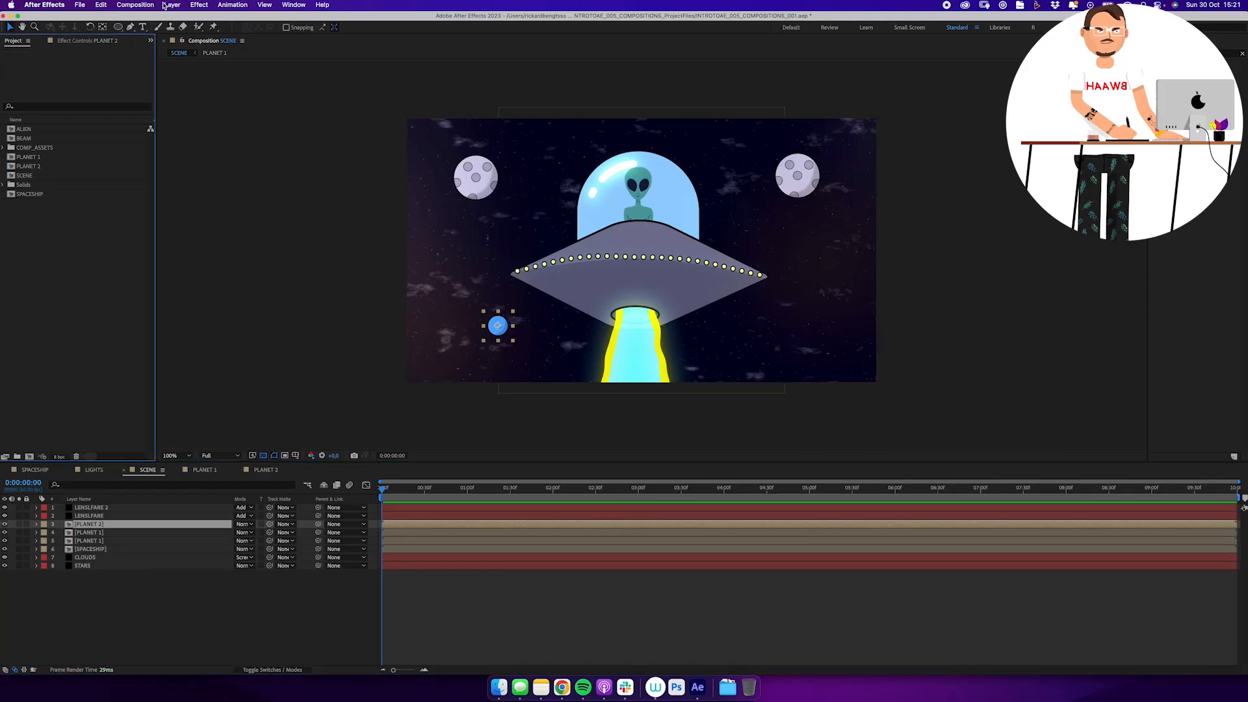
{"action": "type", "text": "SATELITE"}
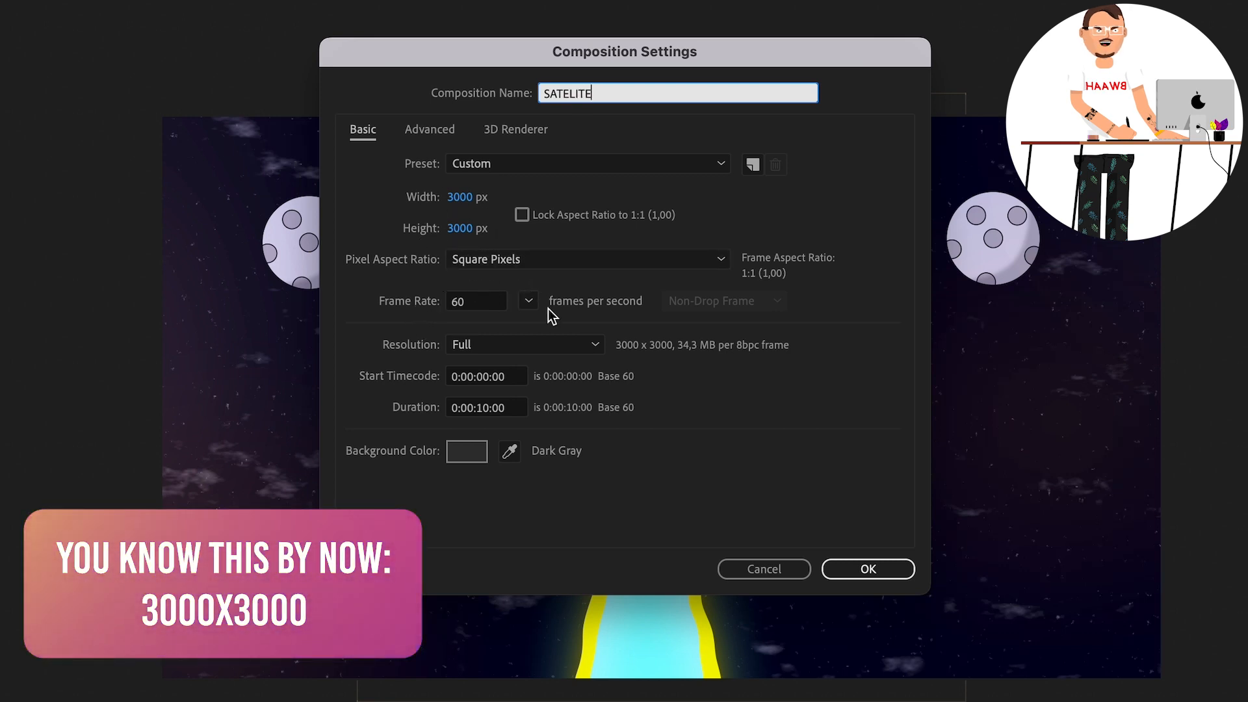
{"action": "key", "text": "Return"}
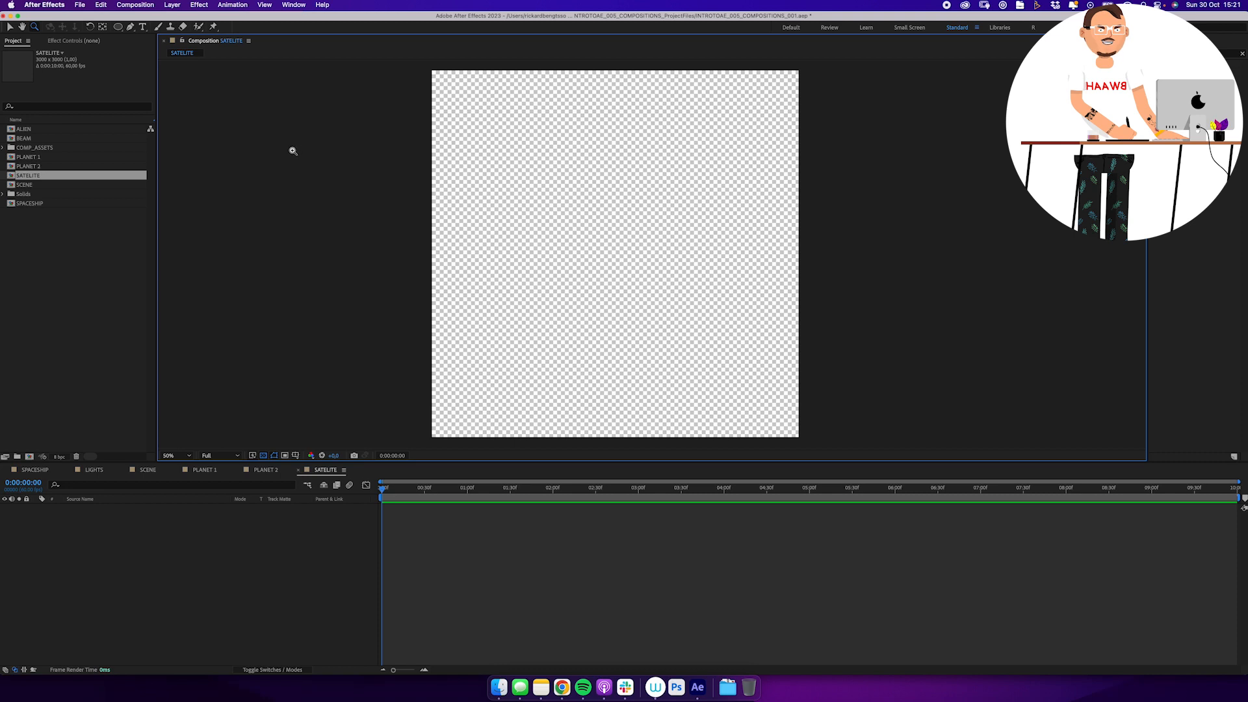
Add a centered rounded rectangle shape layer to the SATELITE composition and set its size to 1000.
{"action": "left_click_drag", "start_coordinate": [118, 27], "coordinate": [150, 47]}
{"action": "double_click", "coordinate": [118, 27]}
{"action": "left_click", "coordinate": [54, 525], "text": "super"}
{"action": "left_click", "coordinate": [246, 524]}
{"action": "type", "text": "100"}
{"action": "key", "text": "Return"}
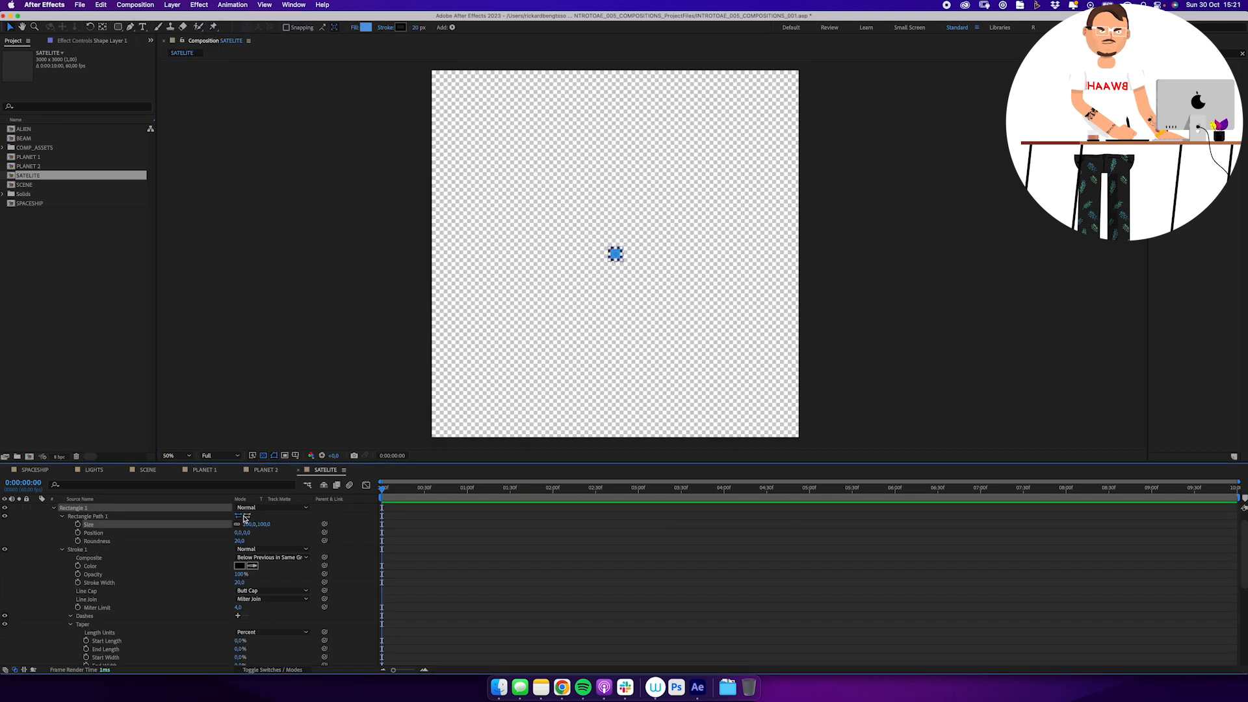
{"action": "left_click", "coordinate": [245, 524]}
{"action": "type", "text": "1000"}
{"action": "key", "text": "Return"}
Unlink and adjust the rectangle's size, lower its roundness, give it a gray fill and rename its layer BODY.
{"action": "left_click", "coordinate": [237, 524]}
{"action": "left_click_drag", "start_coordinate": [250, 524], "coordinate": [304, 524]}
{"action": "mouse_move", "coordinate": [240, 541]}
{"action": "left_mouse_down"}
{"action": "mouse_move", "coordinate": [315, 541]}
{"action": "mouse_move", "coordinate": [226, 543]}
{"action": "left_mouse_up"}
{"action": "left_click", "coordinate": [365, 27]}
{"action": "type", "text": "BODY"}
Duplicate BODY twice, resizing and recoloring one copy and stretching the other to form the satellite's overlapping gray parts.
{"action": "key", "text": "super+d"}
{"action": "left_click", "coordinate": [36, 599]}
{"action": "left_click_drag", "start_coordinate": [249, 632], "coordinate": [242, 633]}
{"action": "left_click", "coordinate": [240, 590]}
{"action": "left_click", "coordinate": [279, 133]}
{"action": "key", "text": "super+d"}
{"action": "left_click_drag", "start_coordinate": [249, 549], "coordinate": [308, 562]}
{"action": "left_click", "coordinate": [37, 515]}
Duplicate a body layer to the top of the stack, shift it left of the body and resize it to about 1169 x 676.
{"action": "left_click", "coordinate": [82, 524]}
{"action": "key", "text": "super+d"}
{"action": "left_click_drag", "start_coordinate": [84, 524], "coordinate": [84, 504]}
{"action": "key", "text": "p"}
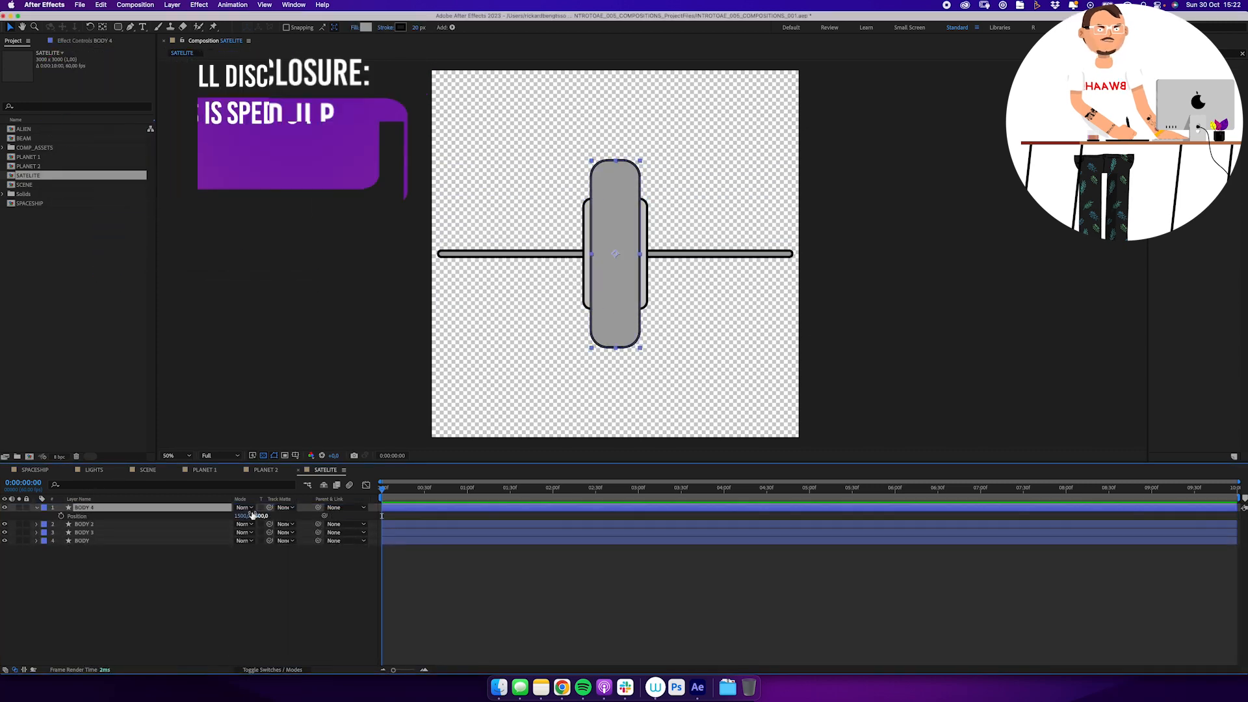
{"action": "left_click_drag", "start_coordinate": [242, 516], "coordinate": [183, 515]}
{"action": "key", "text": "u"}
{"action": "key", "text": "u"}
{"action": "left_click_drag", "start_coordinate": [250, 541], "coordinate": [214, 540]}
{"action": "left_click_drag", "start_coordinate": [240, 549], "coordinate": [233, 550]}
Fill the left wing rectangle with a dark blue and rename its layer WING_1.
{"action": "left_click", "coordinate": [240, 591]}
{"action": "left_click", "coordinate": [139, 183]}
{"action": "left_click_drag", "start_coordinate": [196, 254], "coordinate": [196, 175]}
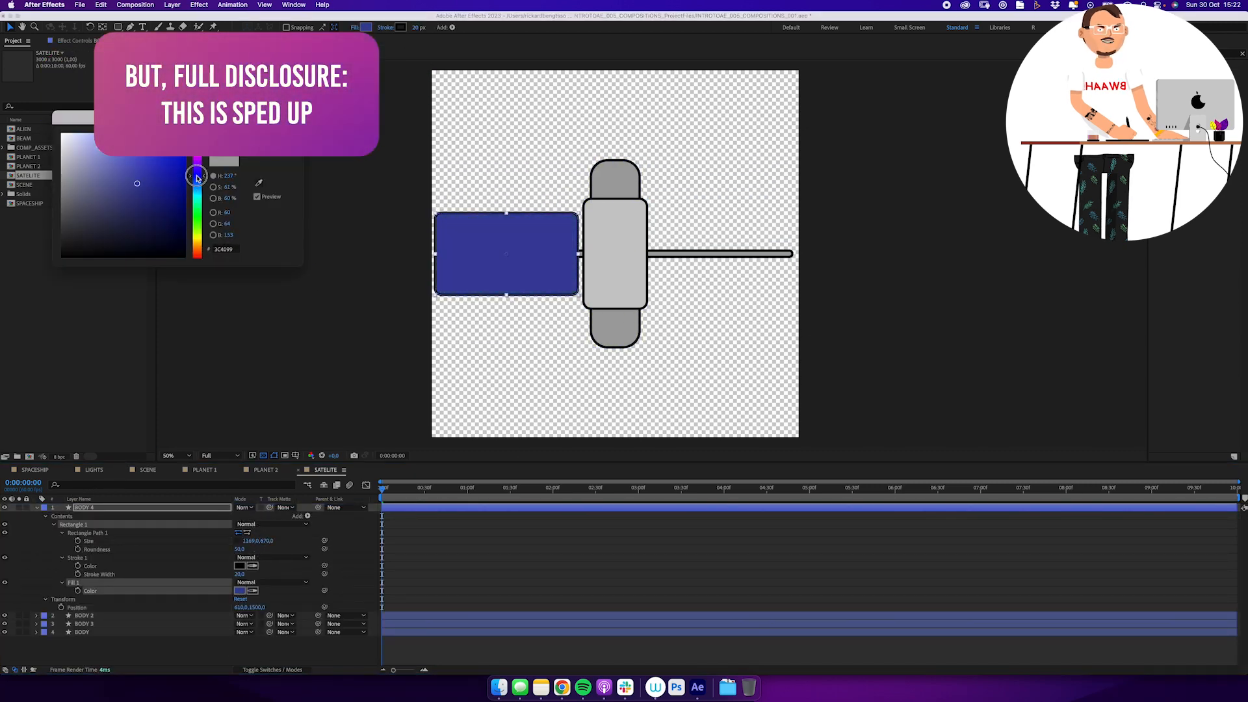
{"action": "left_click", "coordinate": [278, 133]}
{"action": "key", "text": "Return"}
{"action": "type", "text": "WING_1"}
{"action": "key", "text": "Return"}
Draw a wavy diagonal highlight across the left wing with the Pen tool, set its opacity to 10% and name it HLG.
{"action": "key", "text": "g"}
{"action": "left_click", "coordinate": [447, 178]}
{"action": "left_click", "coordinate": [290, 27]}
{"action": "type", "text": "t10"}
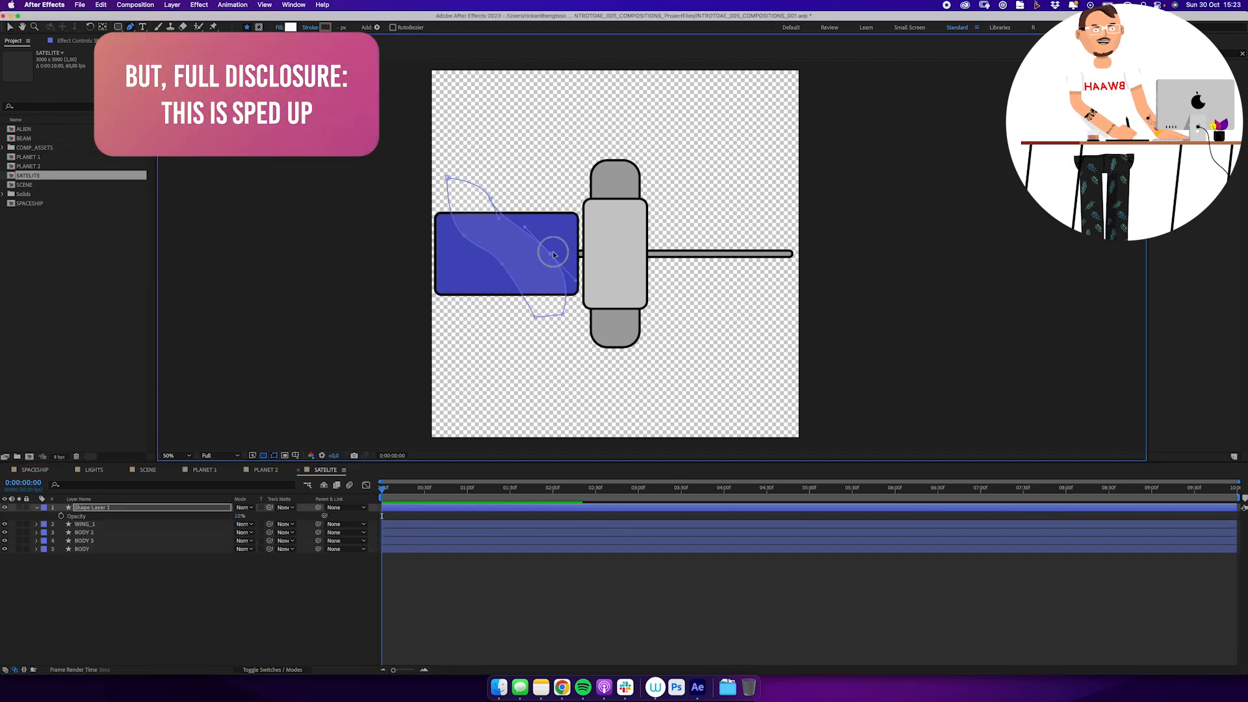
{"action": "type", "text": "HLG"}
Place a copy of WING_1 above HLG, preserve underlying transparency on HLG and parent both layers to WING_1.
{"action": "left_click", "coordinate": [36, 507]}
{"action": "left_click", "coordinate": [84, 516]}
{"action": "key", "text": "super+d"}
{"action": "left_click_drag", "start_coordinate": [92, 515], "coordinate": [87, 504]}
{"action": "left_click", "coordinate": [261, 516]}
{"action": "left_click_drag", "start_coordinate": [318, 508], "coordinate": [84, 524]}
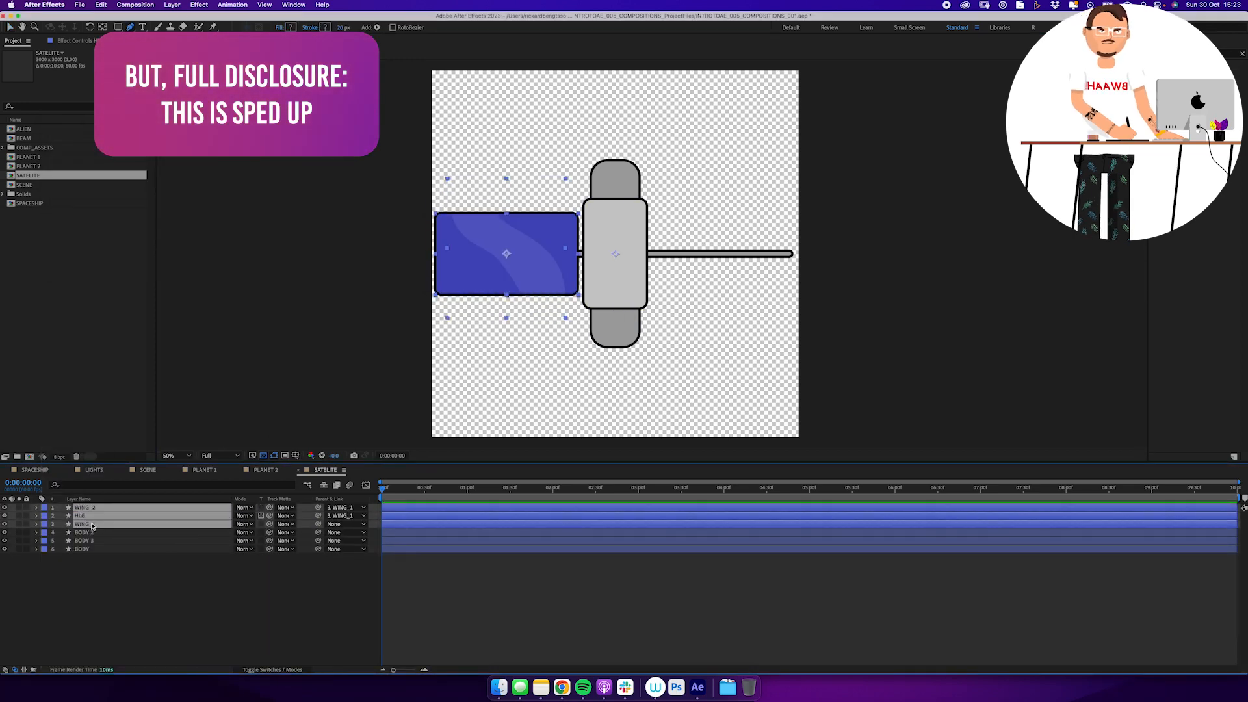
Duplicate the three wing layers, move the copy to the body's right side at about X 2380 and label it yellow.
{"action": "left_click", "coordinate": [44, 508]}
{"action": "key", "text": "super+d"}
{"action": "left_click", "coordinate": [102, 524]}
{"action": "key", "text": "p"}
{"action": "left_click_drag", "start_coordinate": [241, 532], "coordinate": [350, 532]}
{"action": "left_click", "coordinate": [43, 508]}
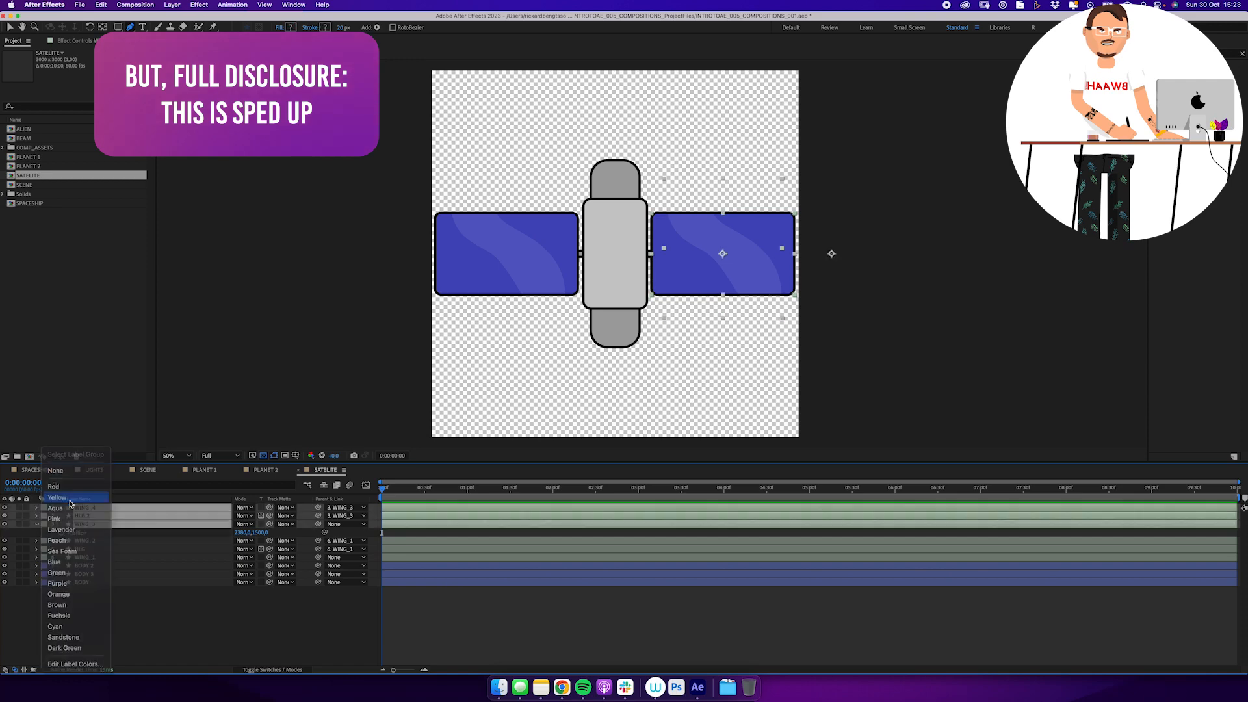
{"action": "left_click", "coordinate": [69, 499]}
Duplicate the central body rectangle and shrink the copy to form an inset panel.
{"action": "key", "text": "z"}
{"action": "left_click", "coordinate": [621, 253]}
{"action": "left_click", "coordinate": [98, 559]}
{"action": "key", "text": "super+d"}
{"action": "left_click_drag", "start_coordinate": [246, 590], "coordinate": [254, 590]}
Draw a shadow shape over the tall body with the Pen tool, place it just above BODY and set its opacity to 20%.
{"action": "key", "text": "g"}
{"action": "left_click", "coordinate": [554, 118]}
{"action": "left_click_drag", "start_coordinate": [92, 508], "coordinate": [114, 592]}
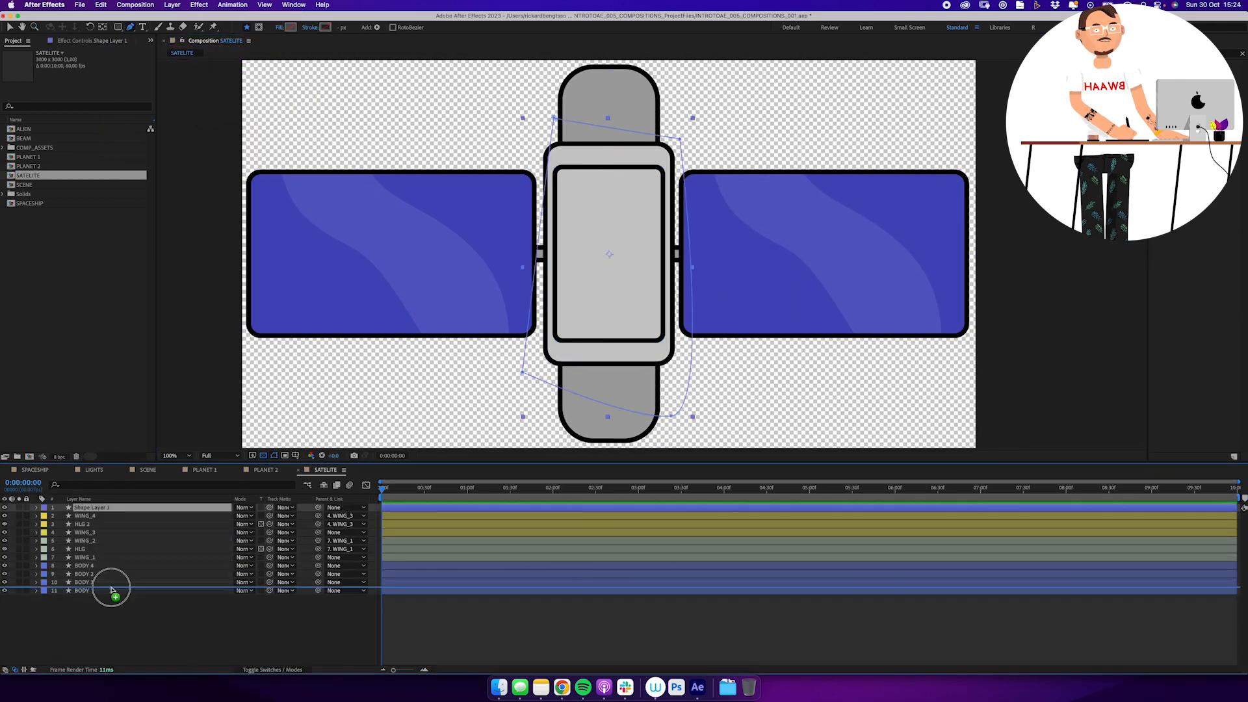
{"action": "key", "text": "t"}
{"action": "left_click", "coordinate": [241, 590]}
{"action": "type", "text": "20"}
{"action": "key", "text": "Return"}
Draw a horizontal line across the middle of the left wing and place a duplicate across the right wing.
{"action": "left_click", "coordinate": [571, 312], "text": "alt"}
{"action": "left_click", "coordinate": [400, 212]}
{"action": "left_click", "coordinate": [690, 212], "text": "shift"}
{"action": "key", "text": "super+d"}
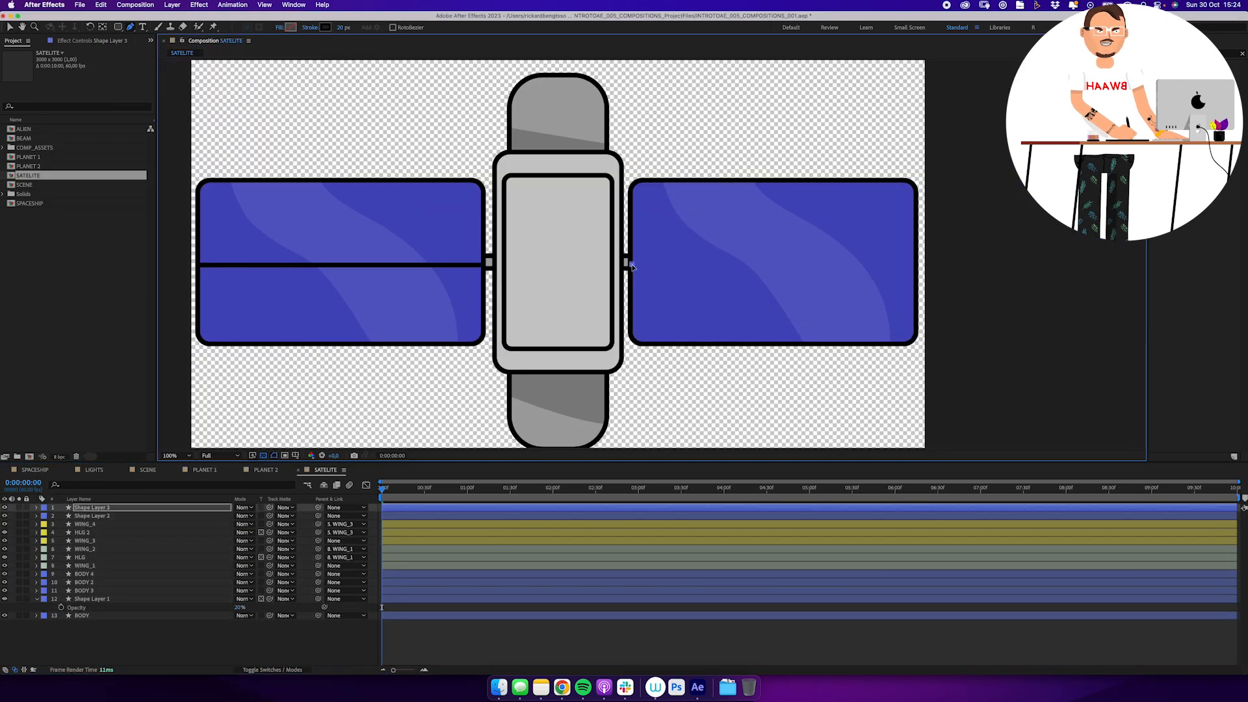
{"action": "left_click_drag", "start_coordinate": [341, 264], "coordinate": [774, 264]}
{"action": "left_click", "coordinate": [681, 352], "text": "alt"}
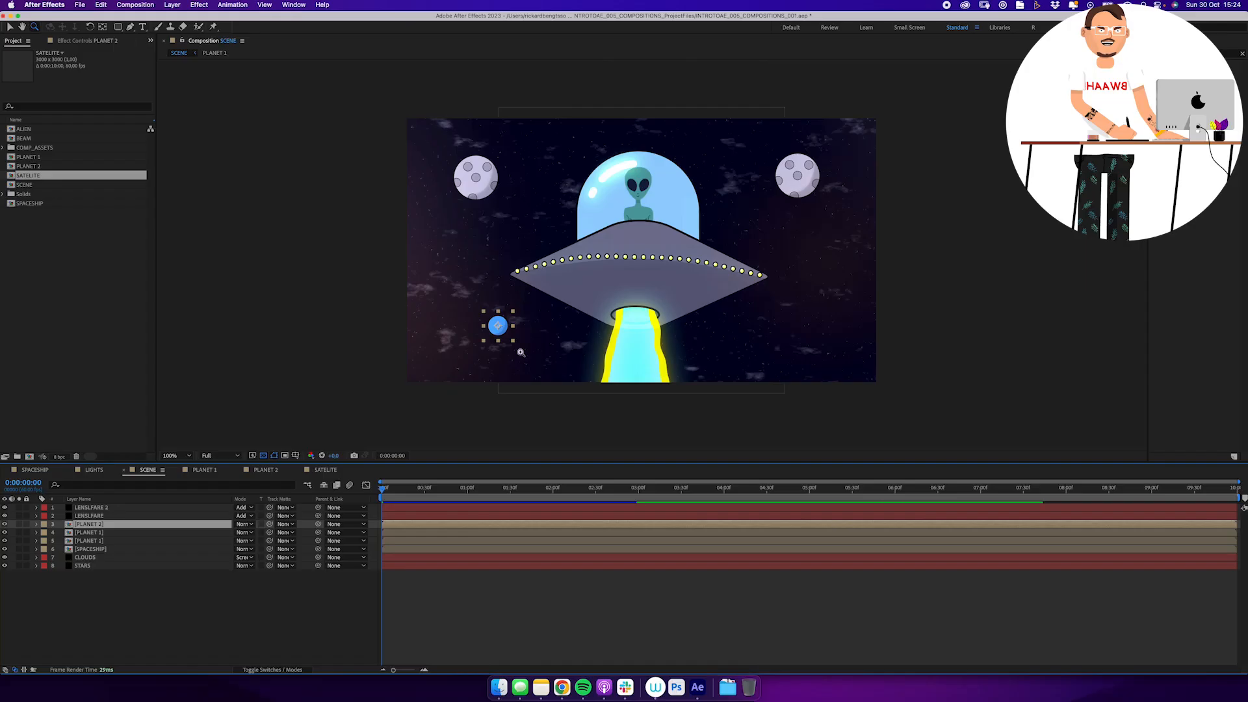
In the SCENE composition, replace the upper-right PLANET 1 layer with the SATELITE composition.
{"action": "key", "text": "v"}
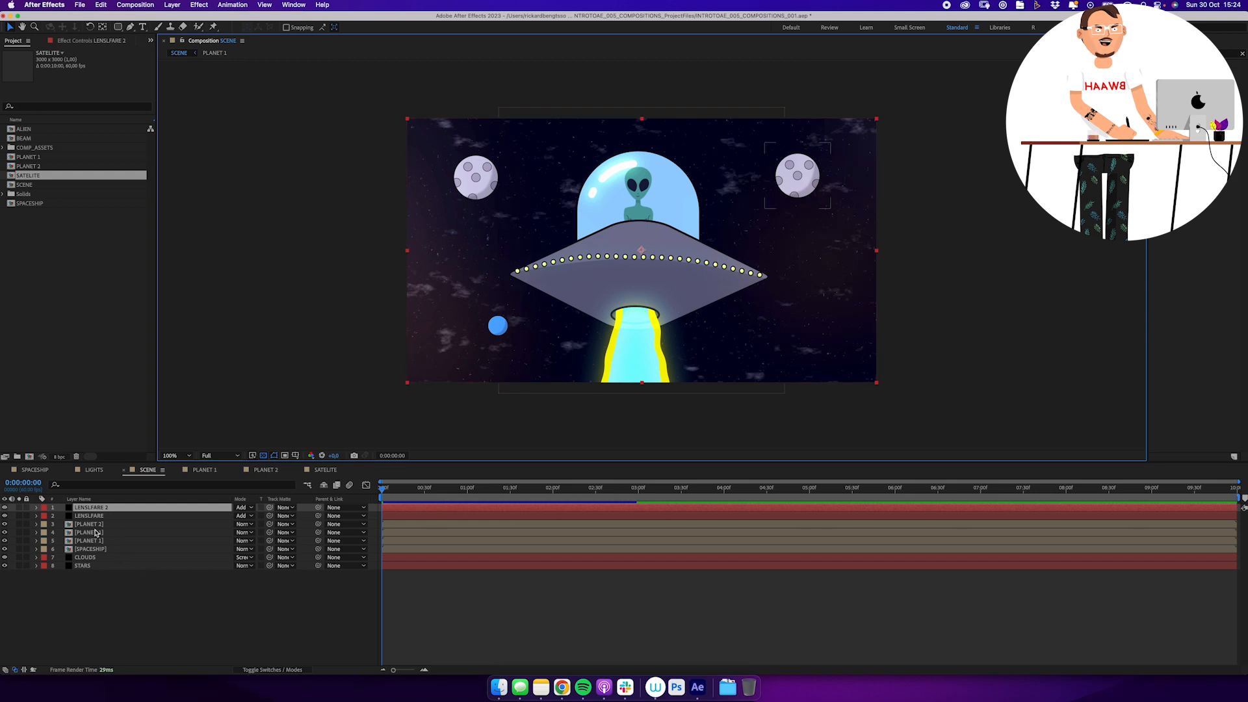
{"action": "left_click", "coordinate": [102, 533]}
{"action": "left_click", "coordinate": [37, 180]}
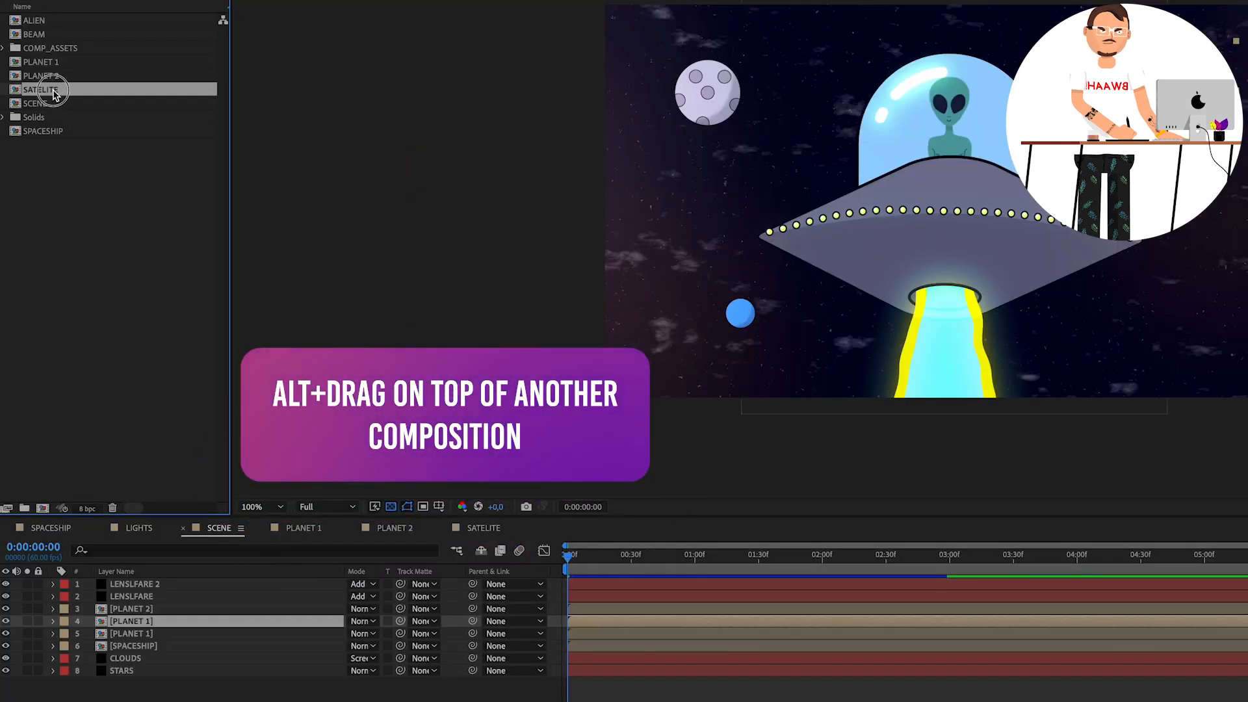
{"action": "left_click_drag", "start_coordinate": [38, 176], "coordinate": [162, 622]}
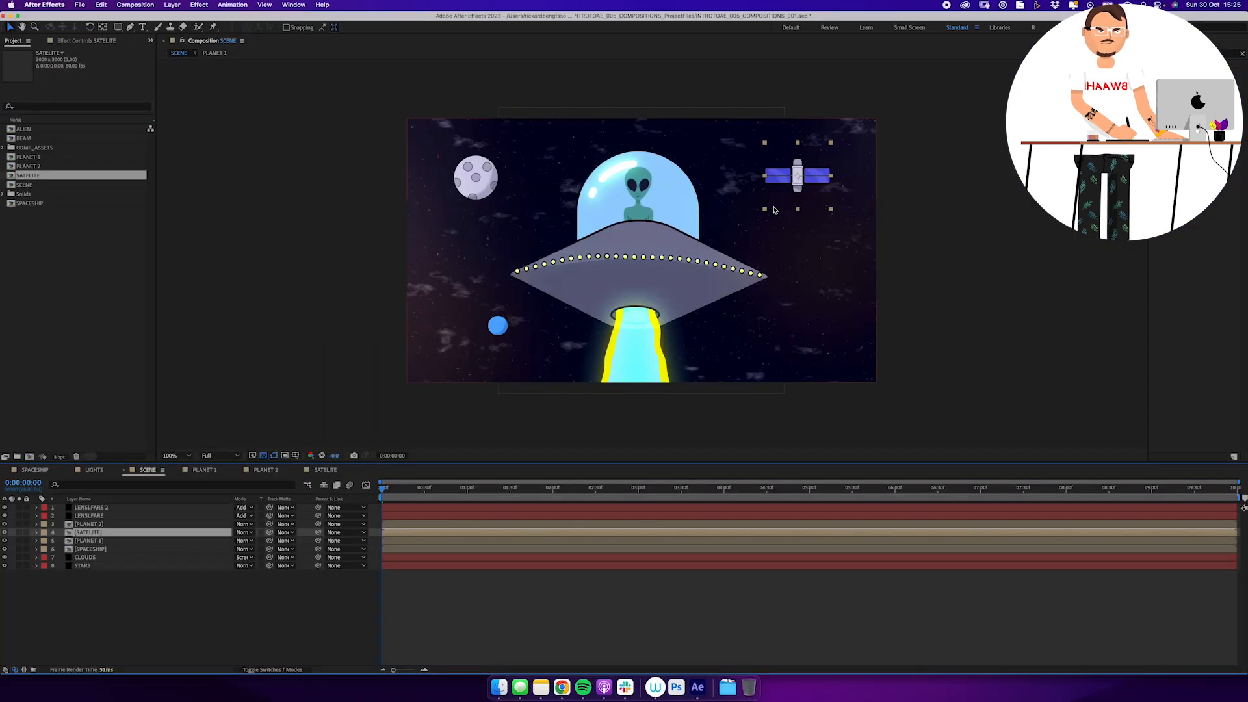
Rotate the SATELITE layer slightly clockwise in the scene.
{"action": "key", "text": "r"}
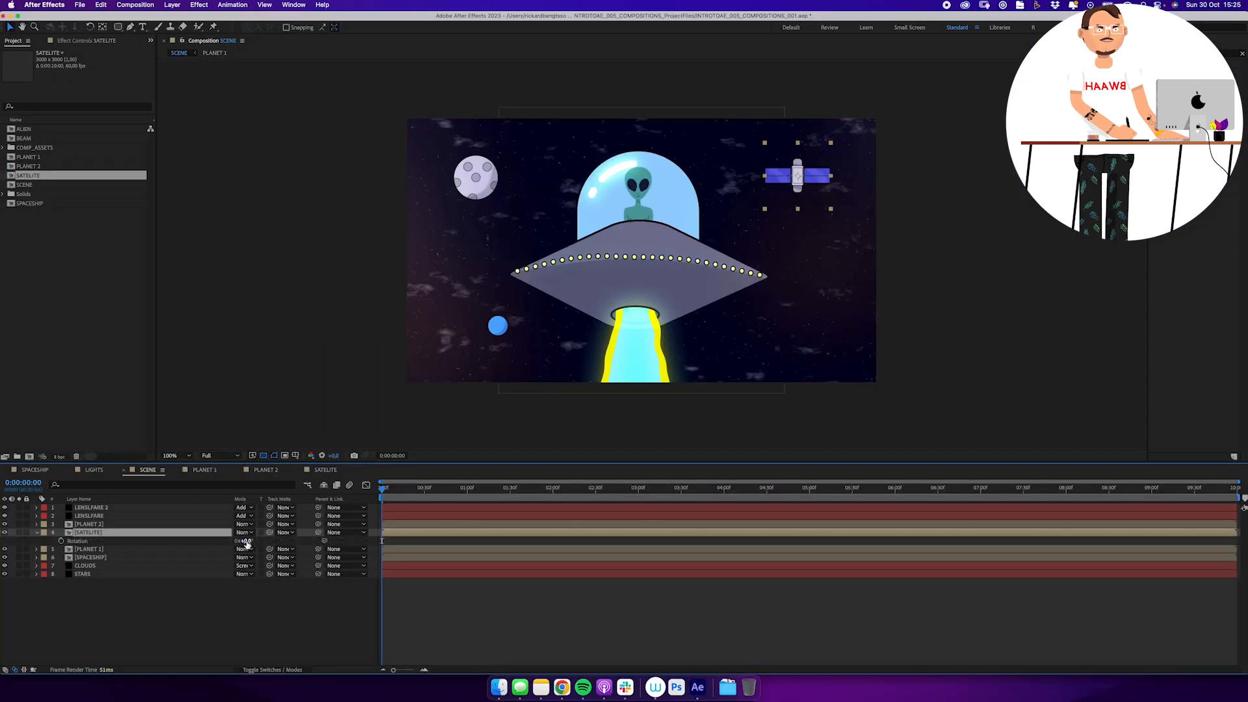
{"action": "left_click_drag", "start_coordinate": [247, 541], "coordinate": [261, 542]}
{"action": "left_click_drag", "start_coordinate": [797, 175], "coordinate": [797, 175]}
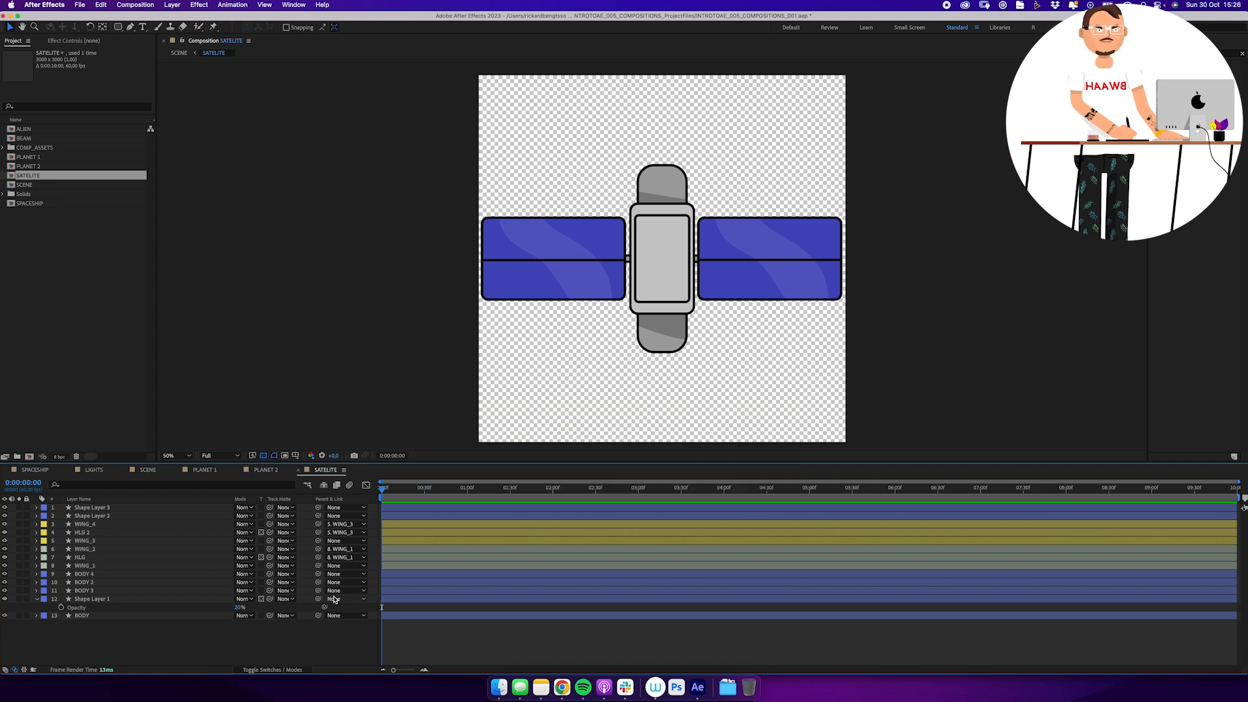
Queue the current frame of the SATELITE composition for export as an image file on the Desktop.
{"action": "left_click", "coordinate": [150, 5]}
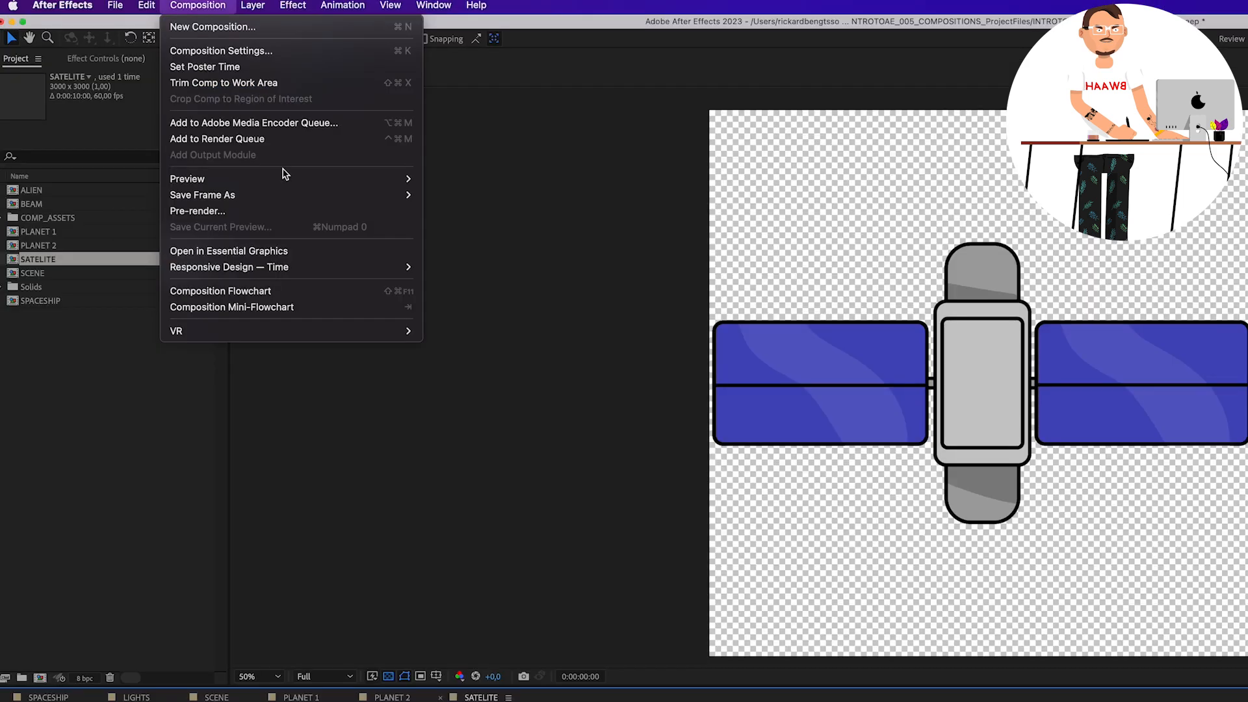
{"action": "mouse_move", "coordinate": [282, 137]}
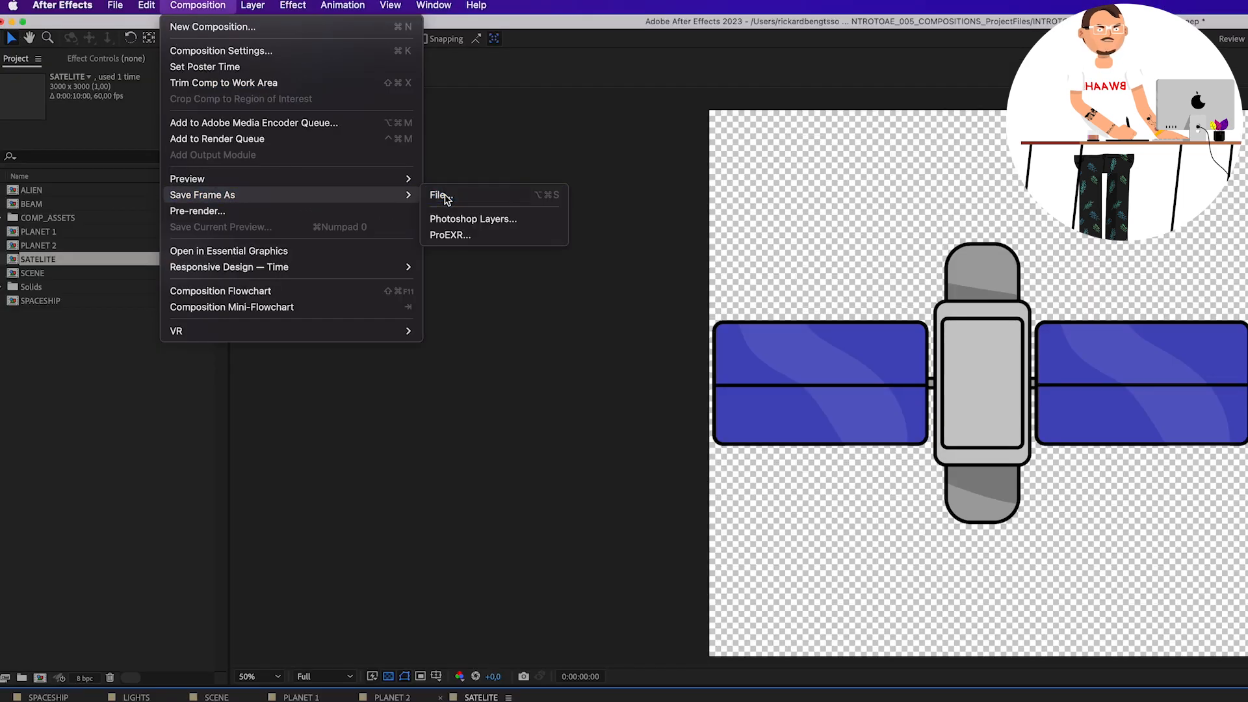
{"action": "left_click", "coordinate": [440, 194]}
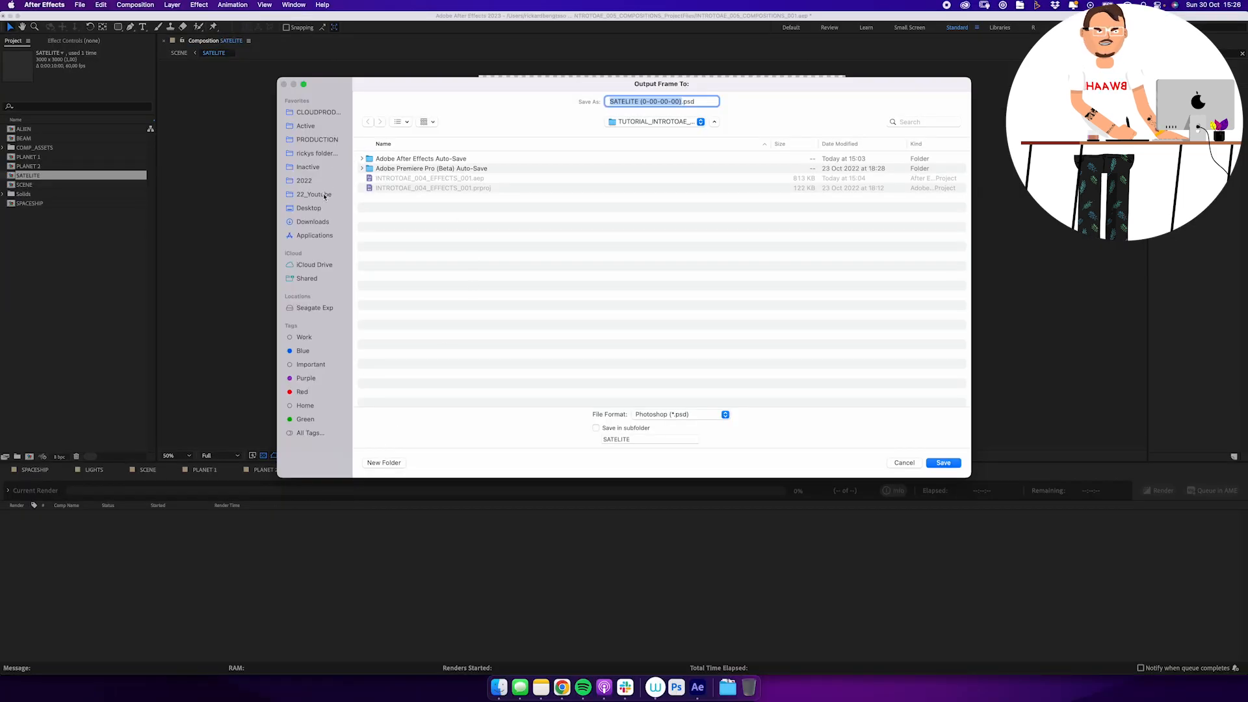
{"action": "left_click", "coordinate": [321, 209]}
{"action": "left_click", "coordinate": [943, 463]}
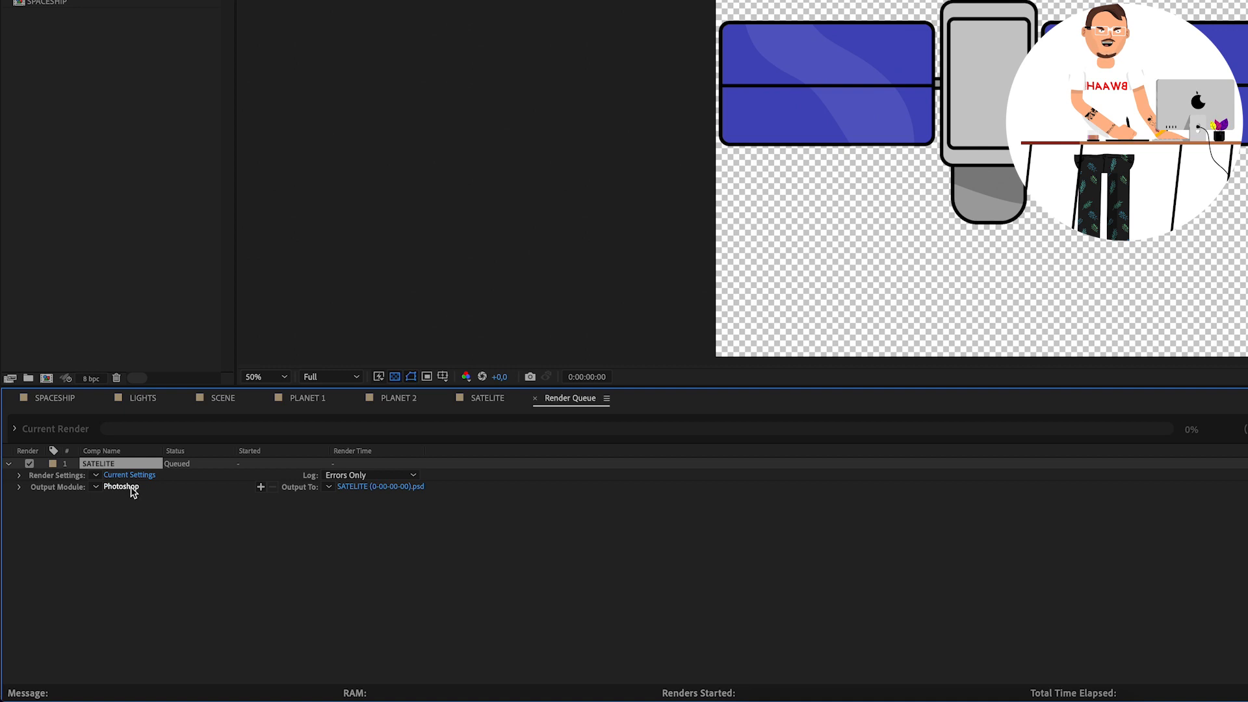
Change the queued frame's output format to PNG Sequence, keeping RGB + Alpha channels.
{"action": "left_click", "coordinate": [132, 492]}
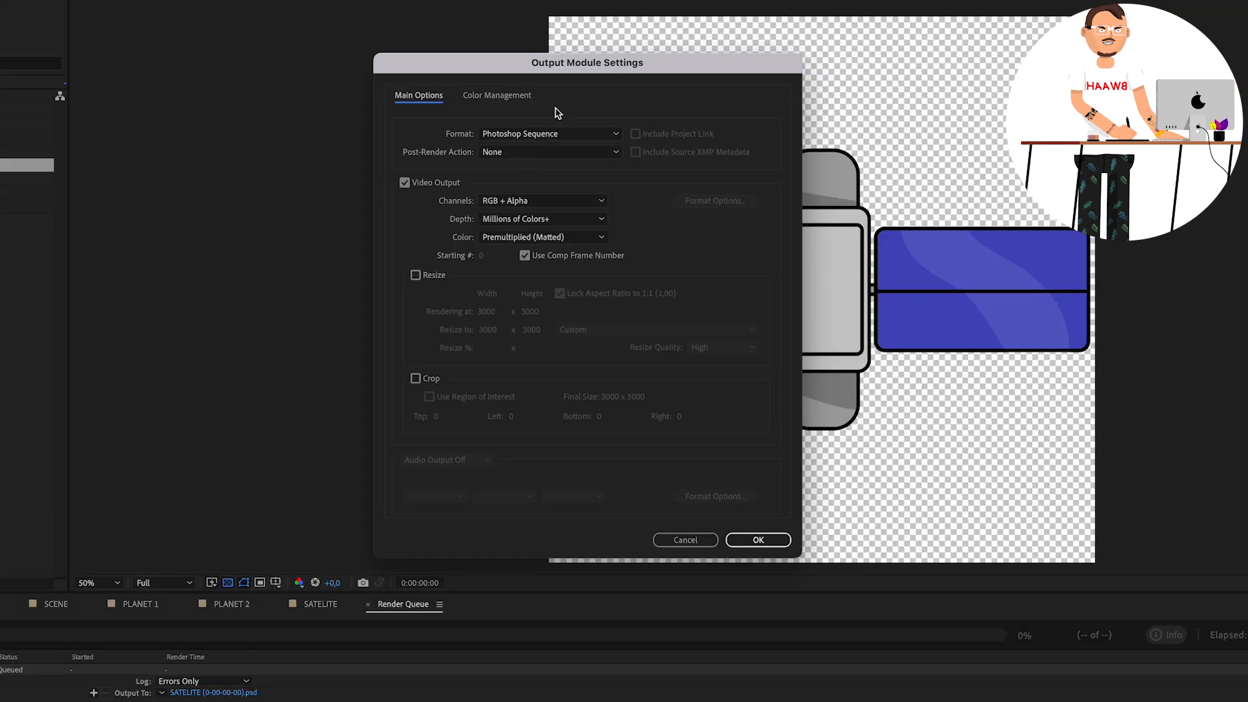
{"action": "left_click", "coordinate": [742, 0]}
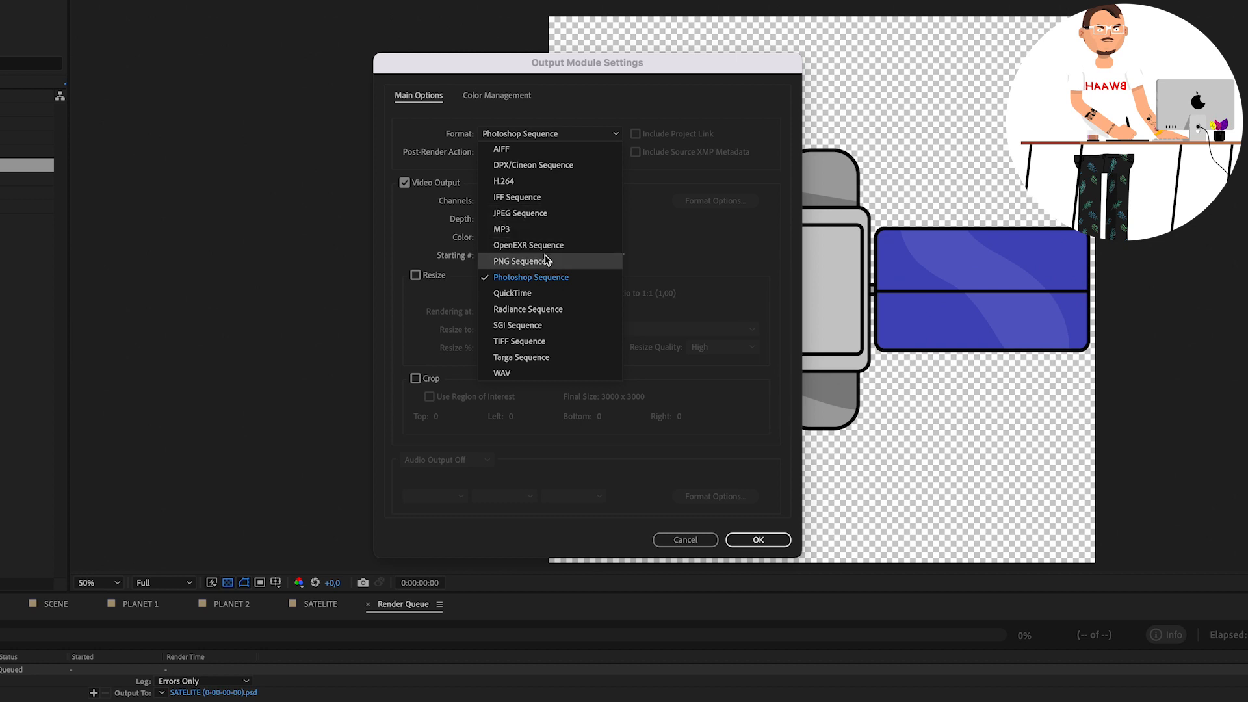
{"action": "left_click", "coordinate": [545, 260]}
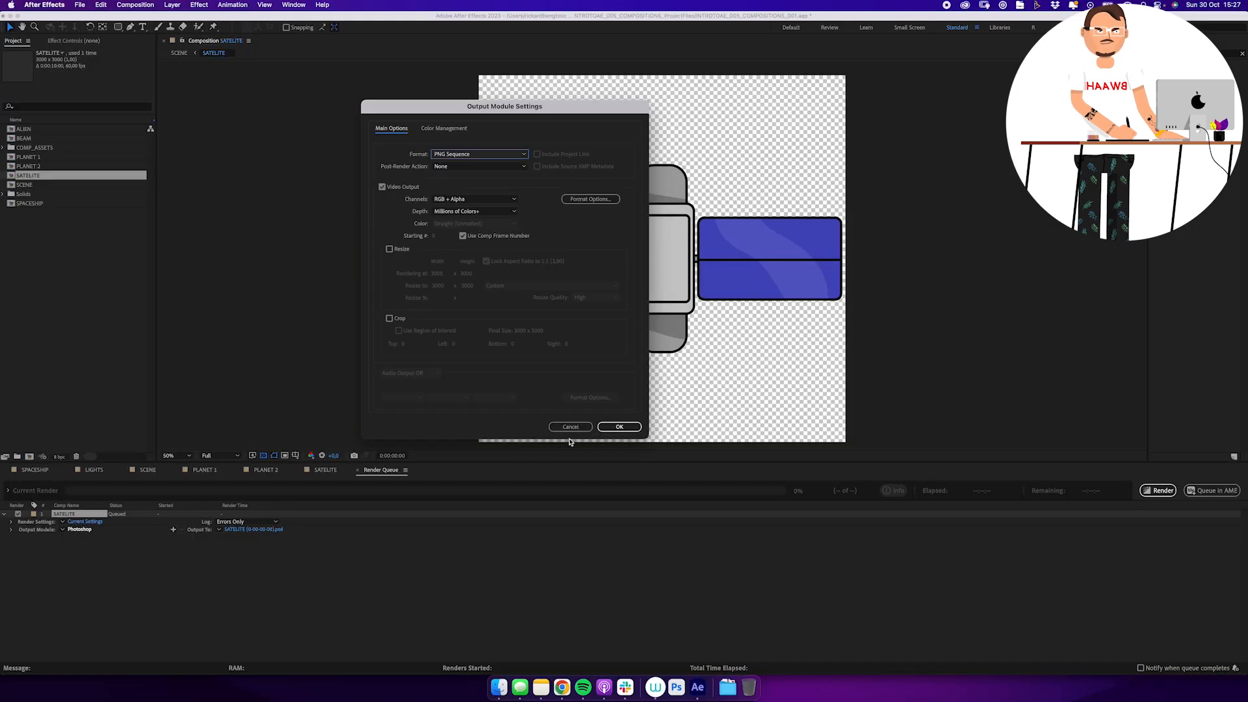
{"action": "left_click", "coordinate": [619, 427]}
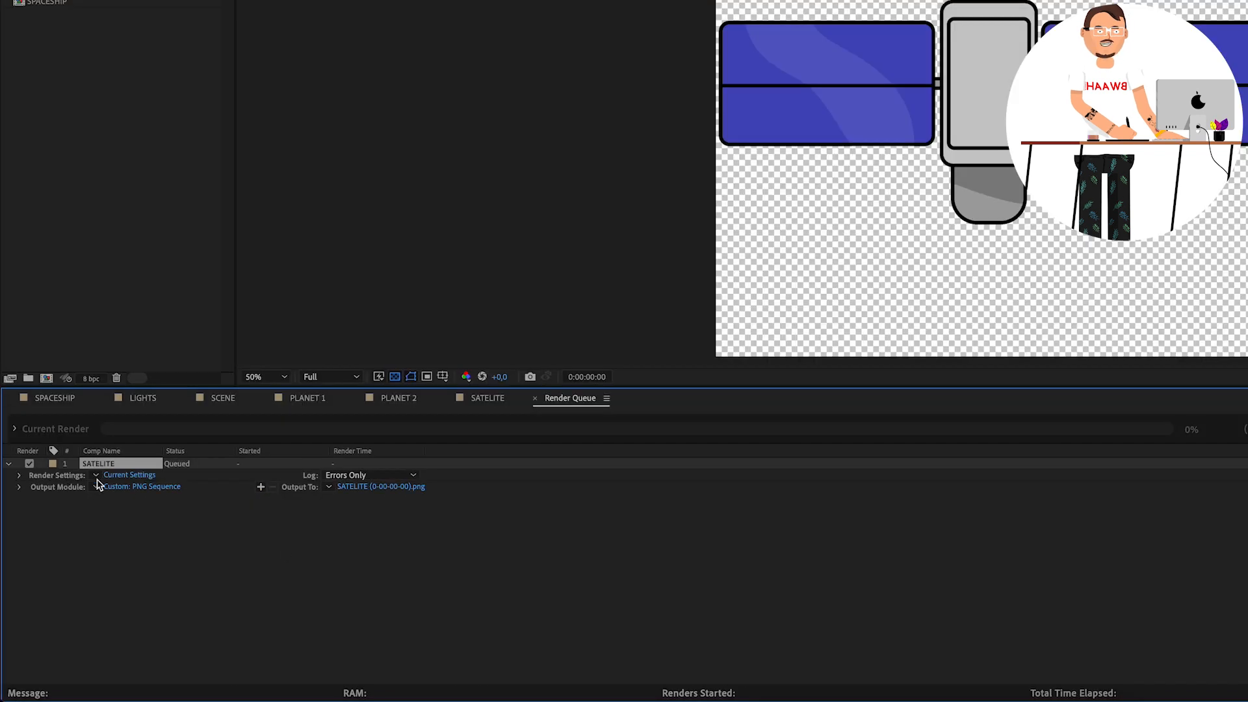
Set the render quality to Best and the resolution to Full, and render the SATELITE frame.
{"action": "left_click", "coordinate": [136, 479]}
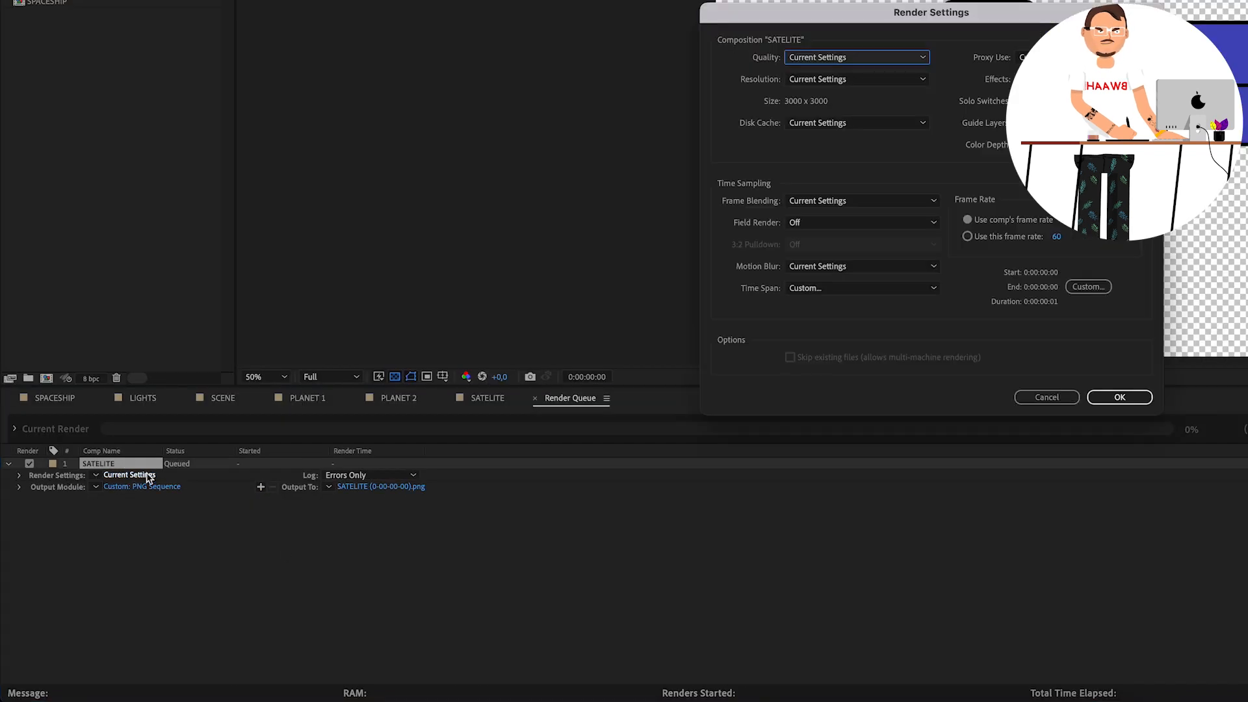
{"action": "left_click", "coordinate": [820, 57]}
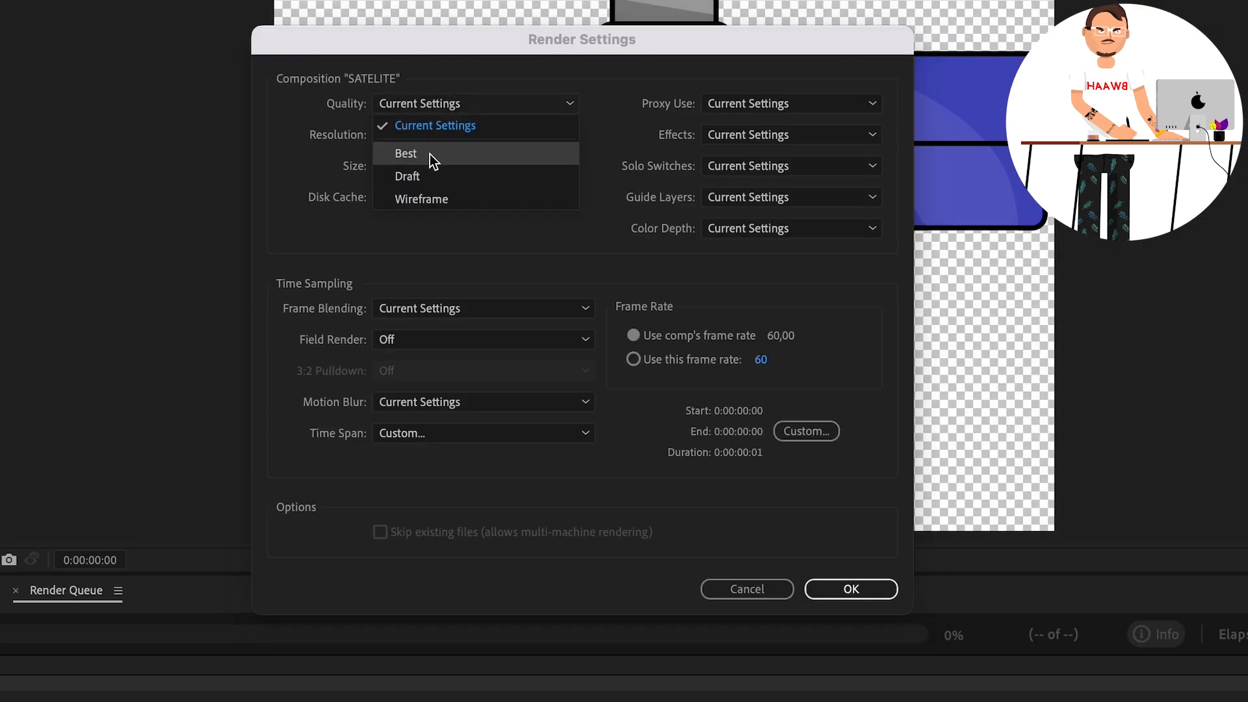
{"action": "left_click", "coordinate": [431, 156]}
{"action": "left_click", "coordinate": [447, 136]}
{"action": "left_click", "coordinate": [423, 184]}
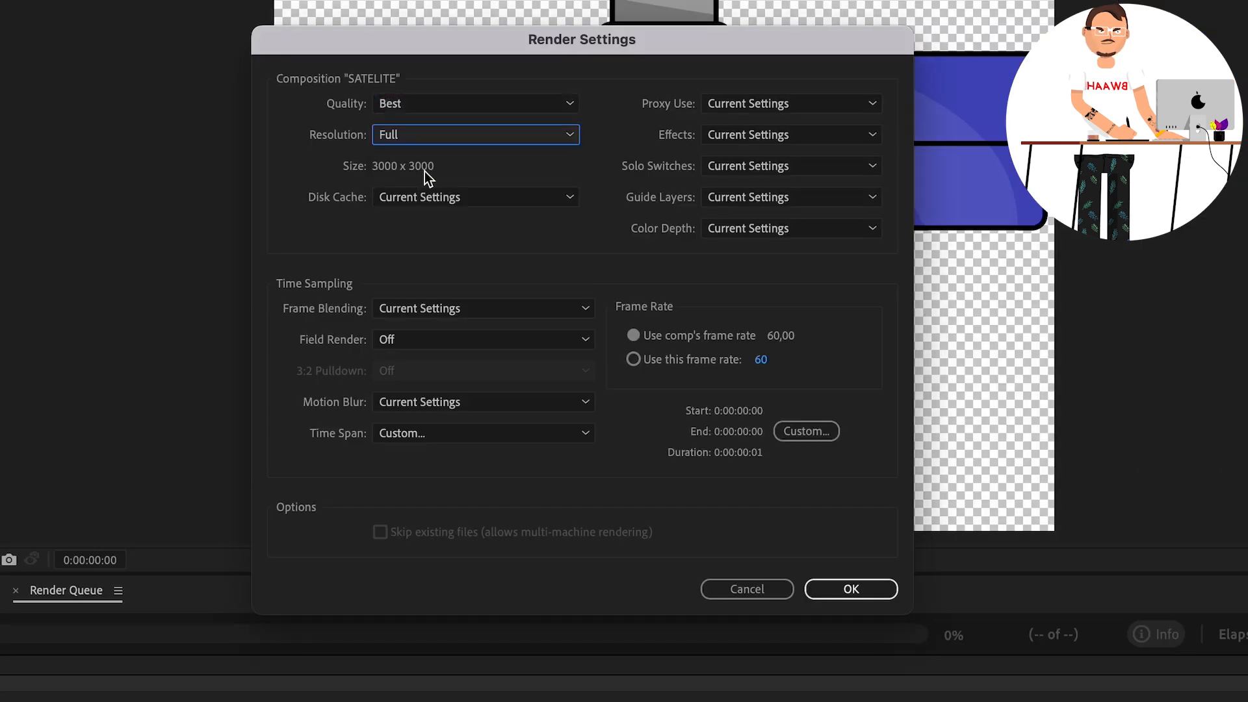
{"action": "left_click", "coordinate": [851, 589]}
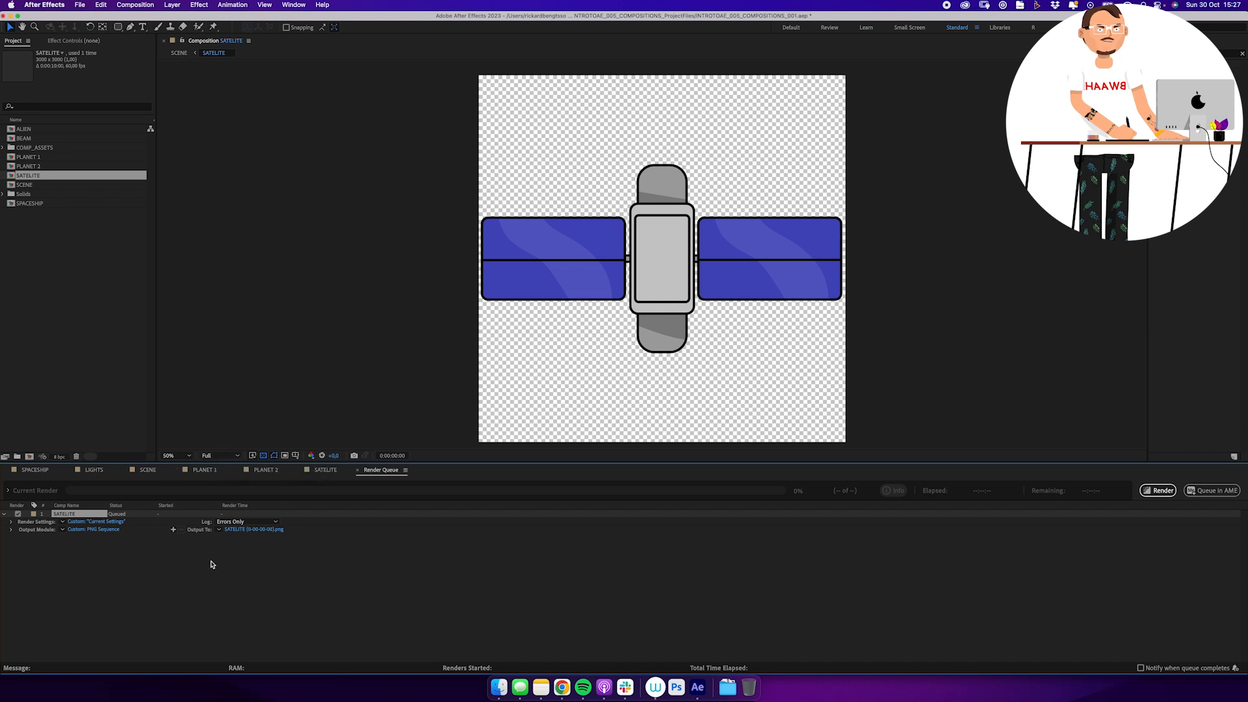
{"action": "left_click", "coordinate": [1160, 491]}
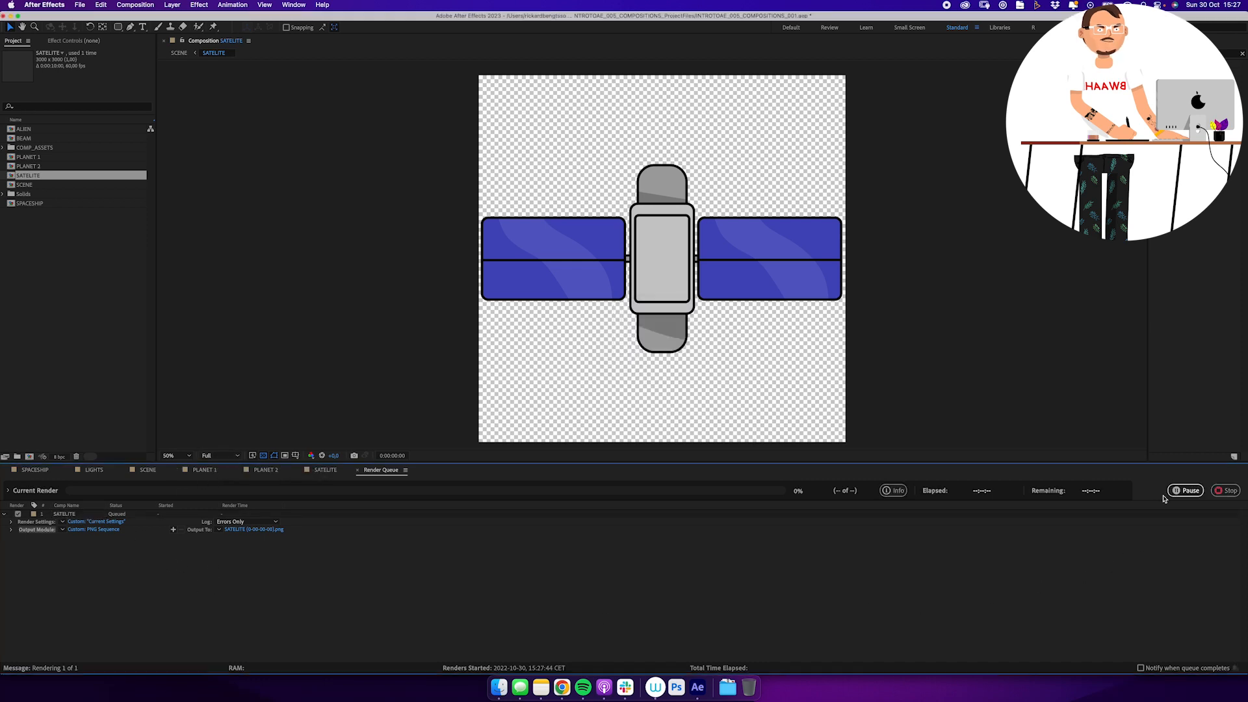